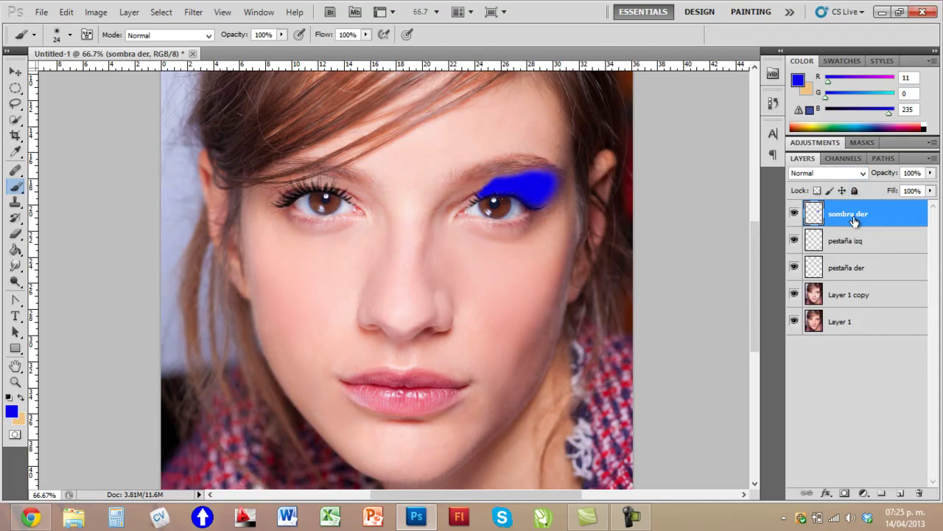
Step: Set the sombra der eyeshadow layer's blend mode to Soft Light
left_click(861, 173)
left_click(883, 208)
left_click(864, 174)
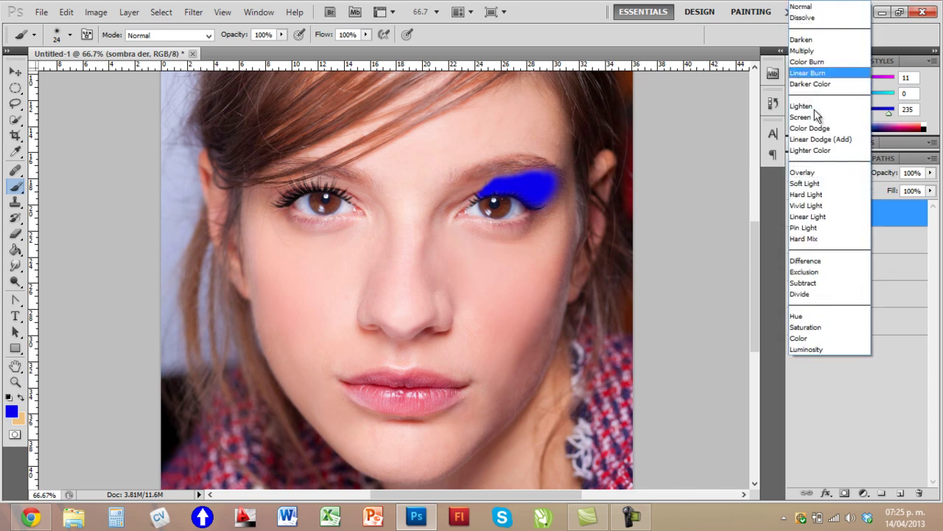
left_click(803, 184)
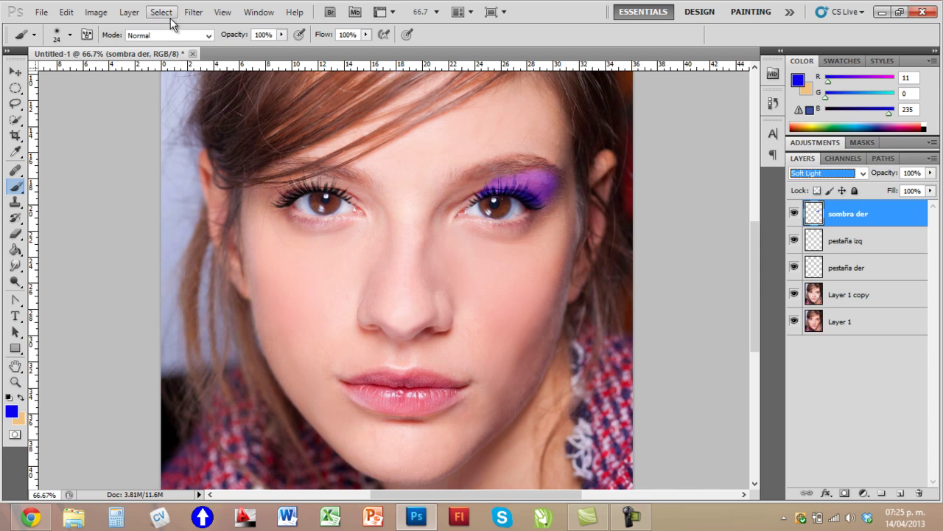
left_click(193, 12)
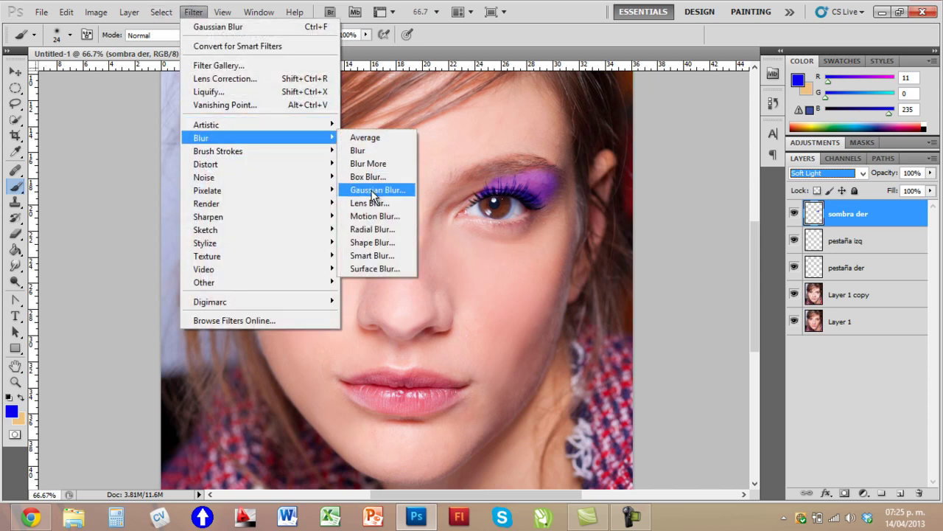
Step: Apply a 12.0-pixel Gaussian Blur to the sombra der eyeshadow stroke
mouse_move(201, 137)
left_click(379, 188)
left_click_drag(595, 127, 738, 108)
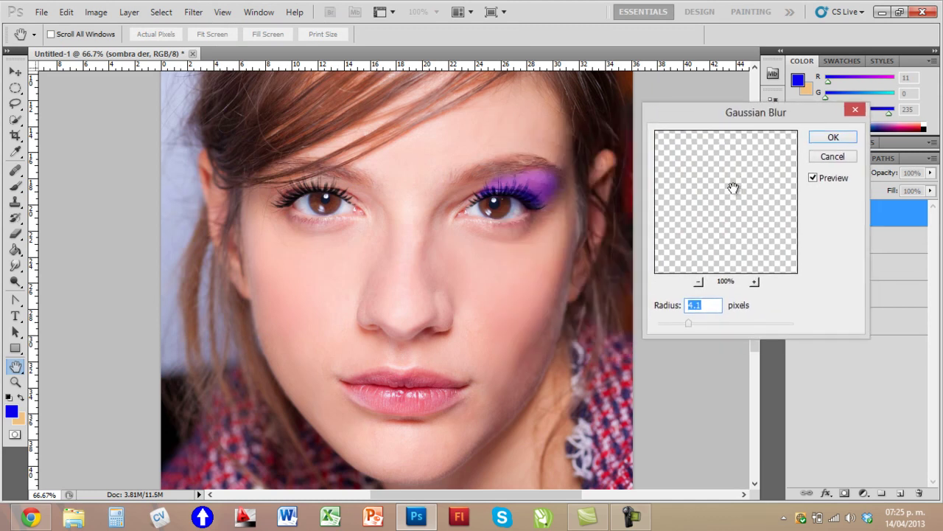
mouse_move(745, 180)
left_mouse_down()
mouse_move(712, 211)
mouse_move(673, 196)
left_mouse_up()
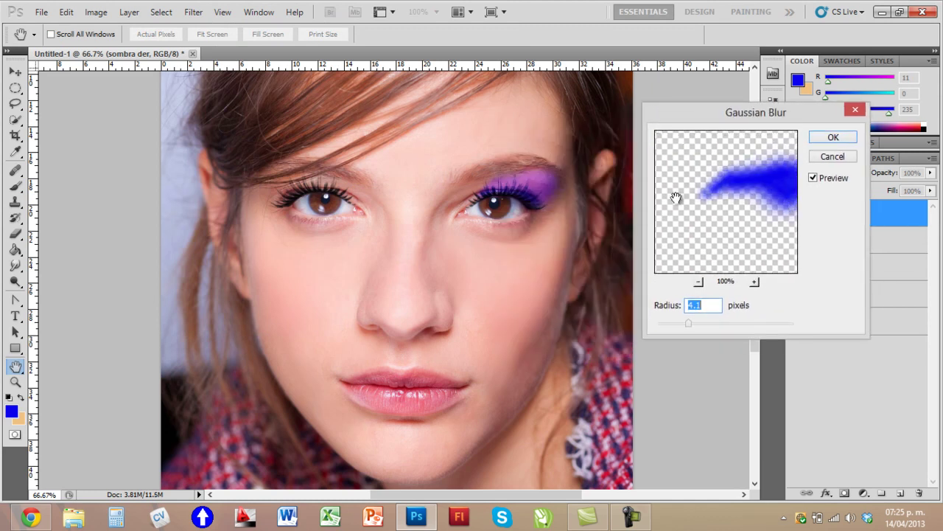
left_click_drag(688, 323, 714, 325)
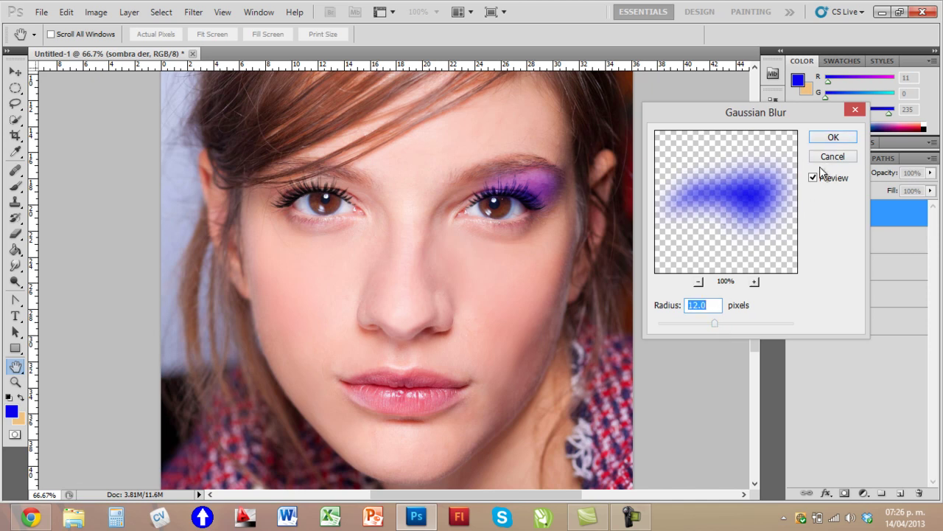
left_click(831, 137)
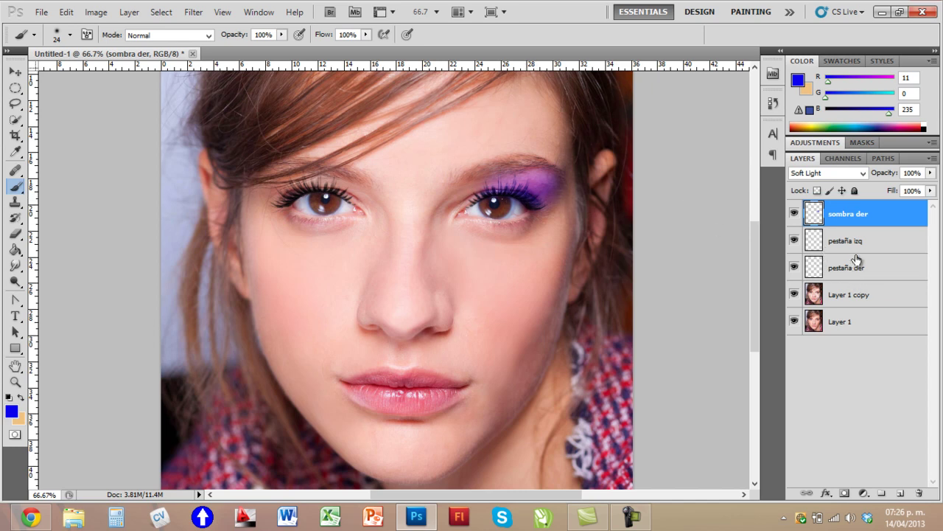
Step: Move sombra der below the pestaña eyelash layers and zoom in to check the eye
left_click_drag(865, 215, 870, 274)
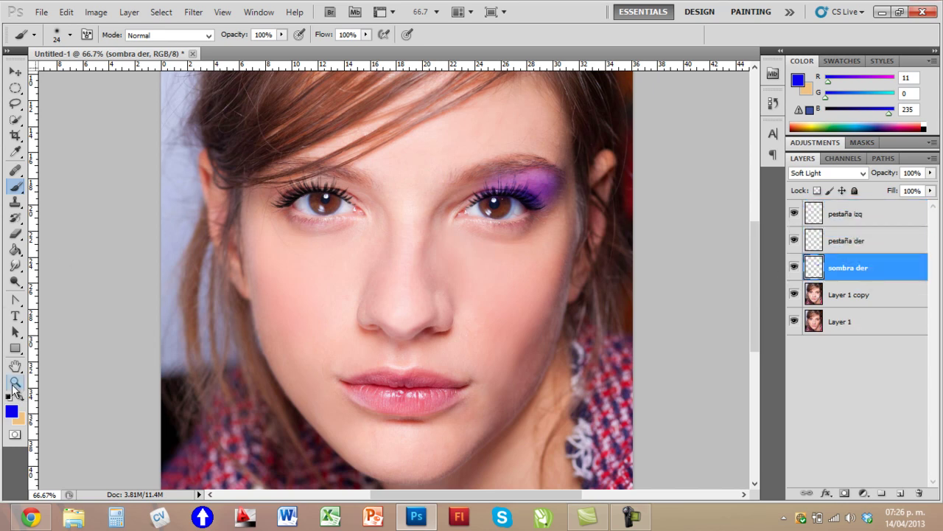
left_click(15, 381)
left_click(551, 206)
left_click(519, 192)
left_click(509, 193)
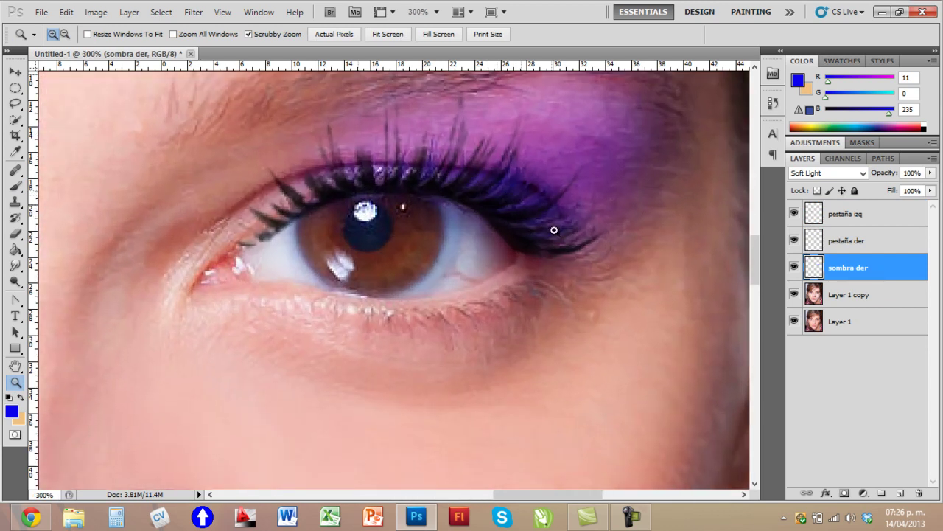
left_click(622, 167, "alt")
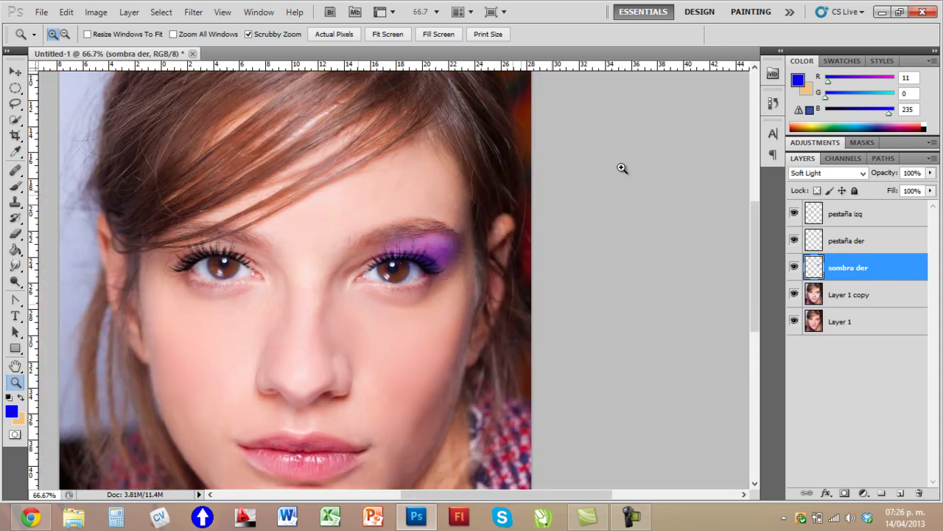
key("b")
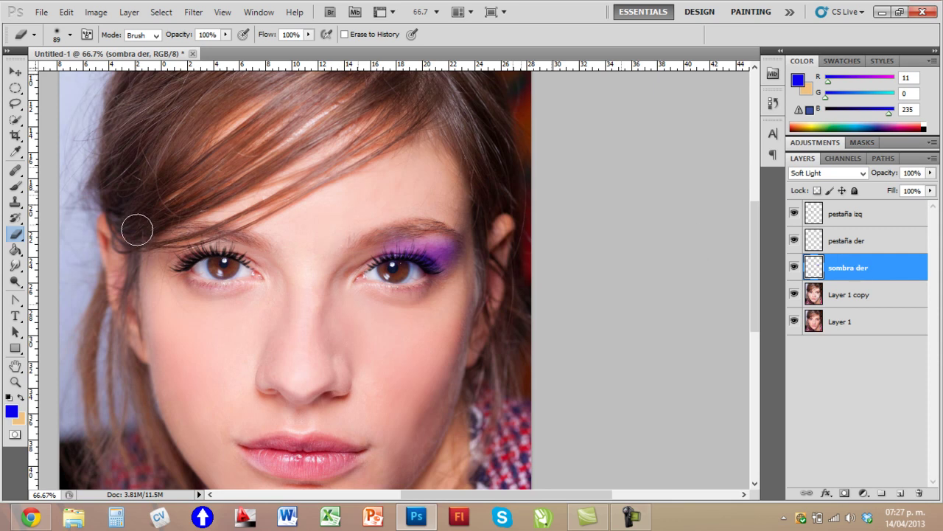
Step: Duplicate the sombra der layer as a new layer named 'sombra izq'
right_click(854, 271)
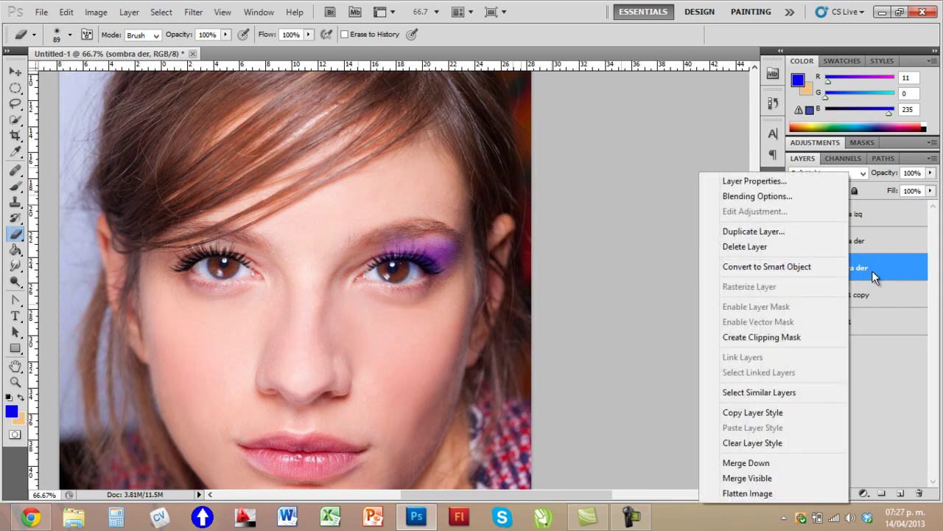
left_click(774, 231)
left_click_drag(442, 177, 425, 172)
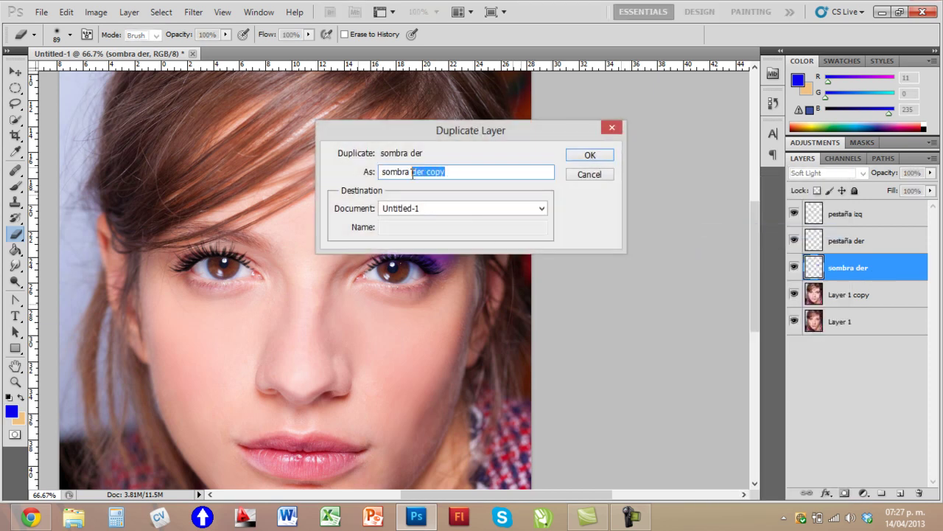
type("izq")
left_click(578, 160)
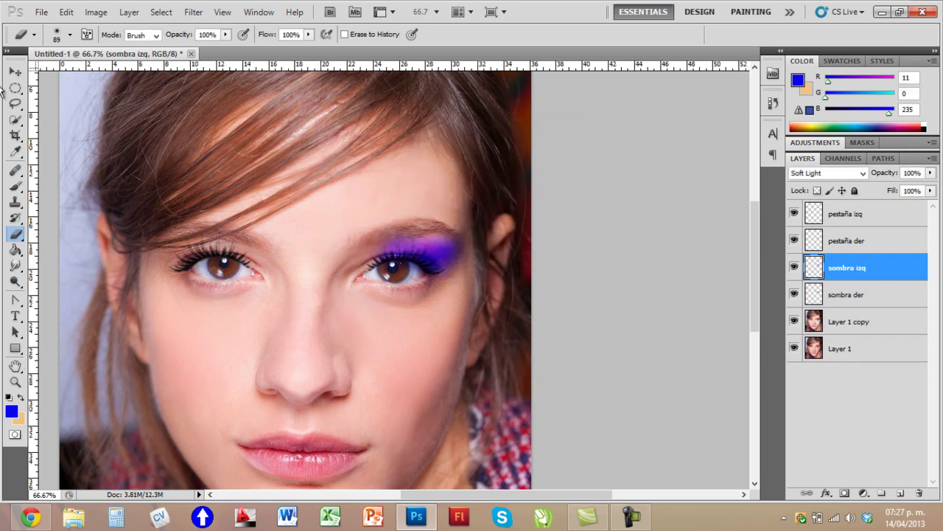
left_click(15, 72)
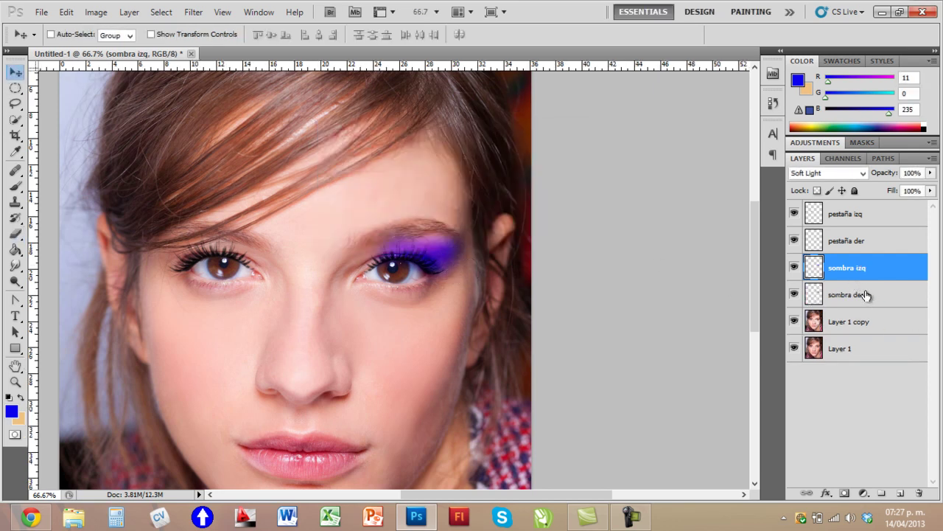
Step: Move the copied eyeshadow to the left eye, flip it horizontally and position it on the eyelid
left_click_drag(445, 250, 439, 249)
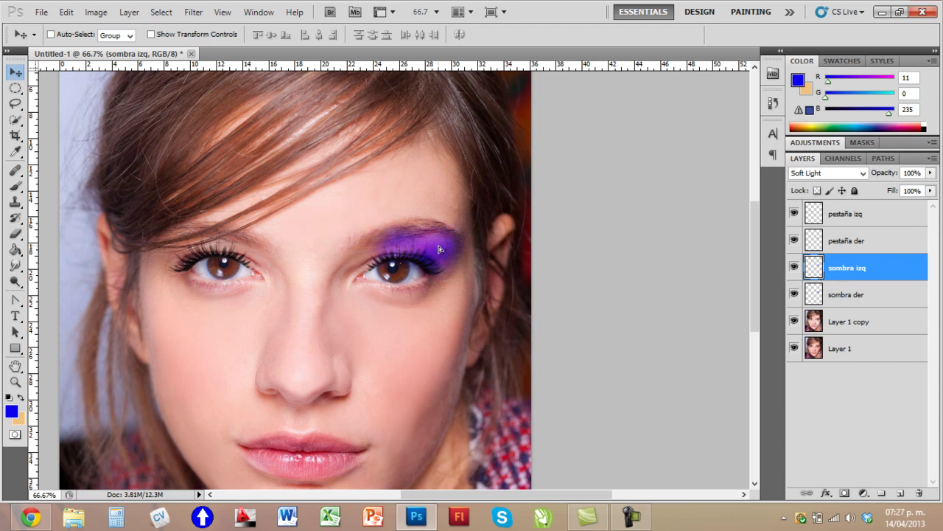
mouse_move(436, 256)
left_mouse_down()
mouse_move(235, 253)
mouse_move(329, 232)
left_mouse_up()
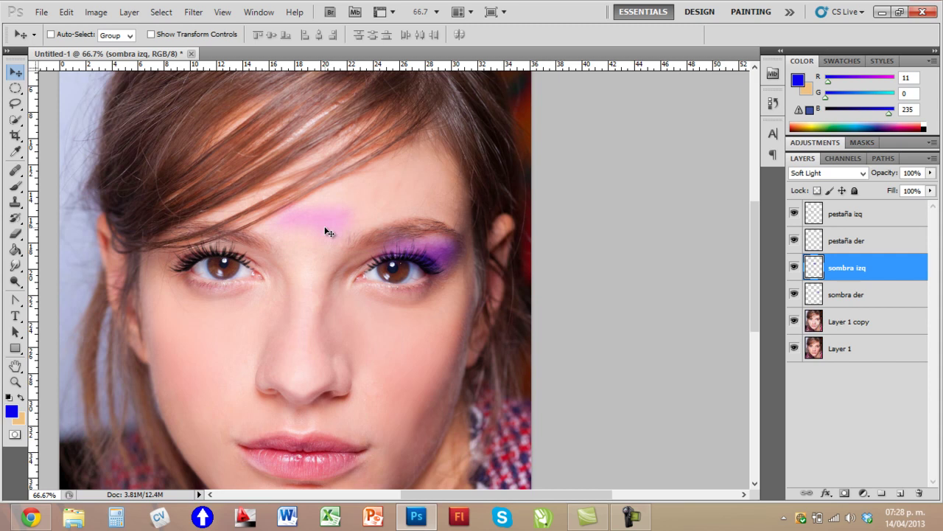
key("ctrl+t")
left_click_drag(371, 223, 155, 224)
key("Return")
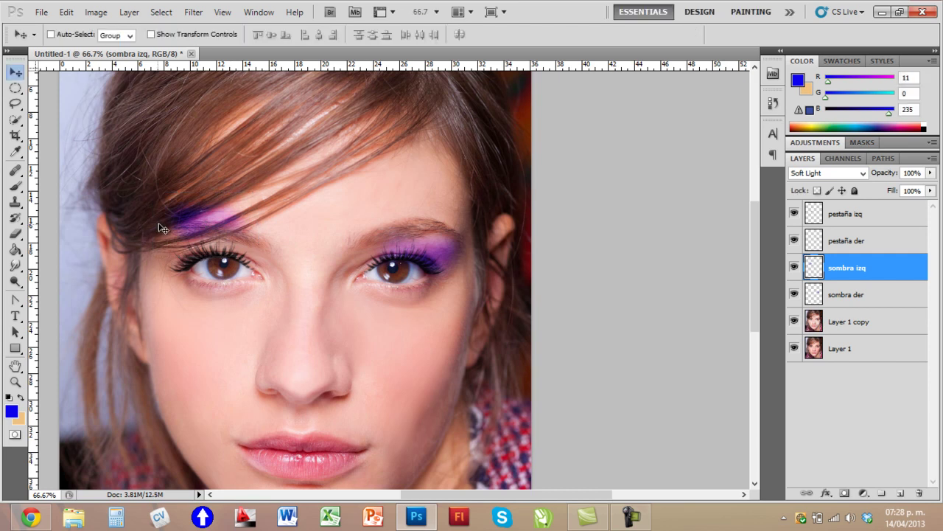
left_click_drag(198, 242, 191, 256)
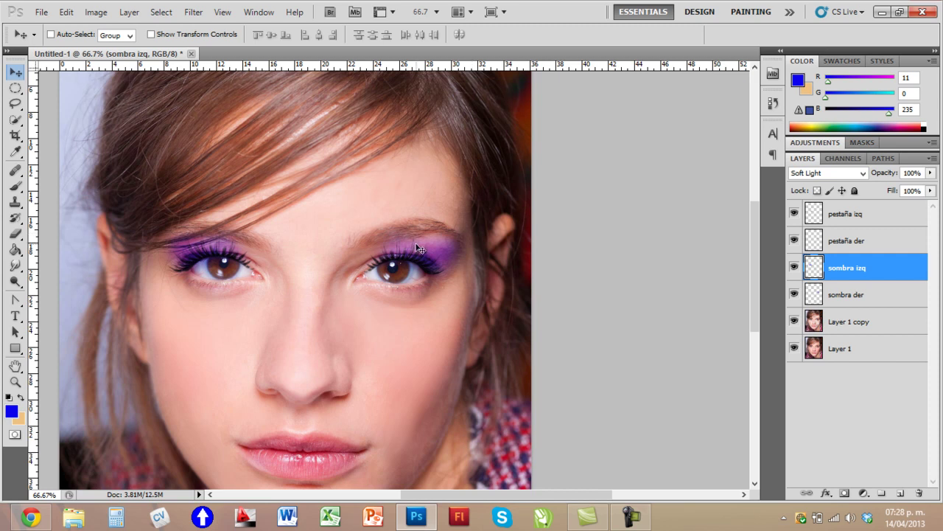
scroll(420, 267, "down", 2)
scroll(383, 324, "down", 1)
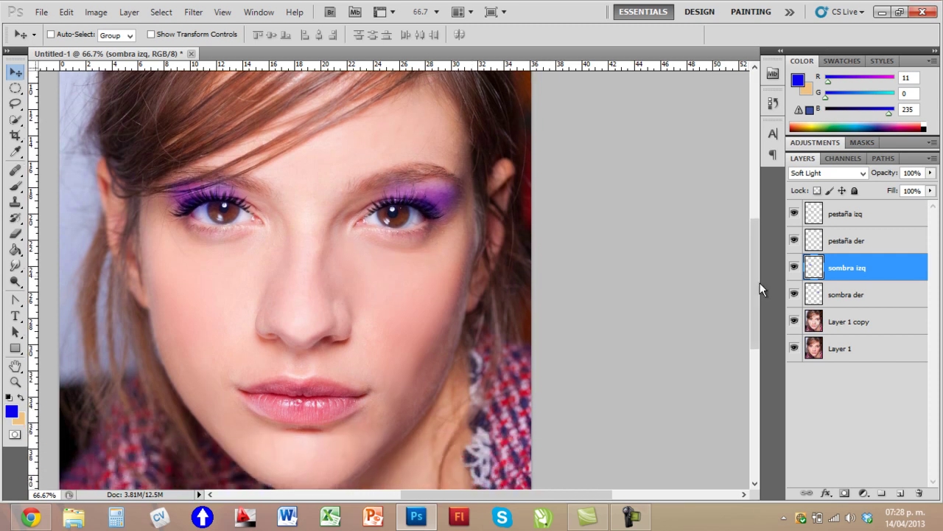
Step: Create a new layer named 'labios' above pestaña izq
left_click(857, 215)
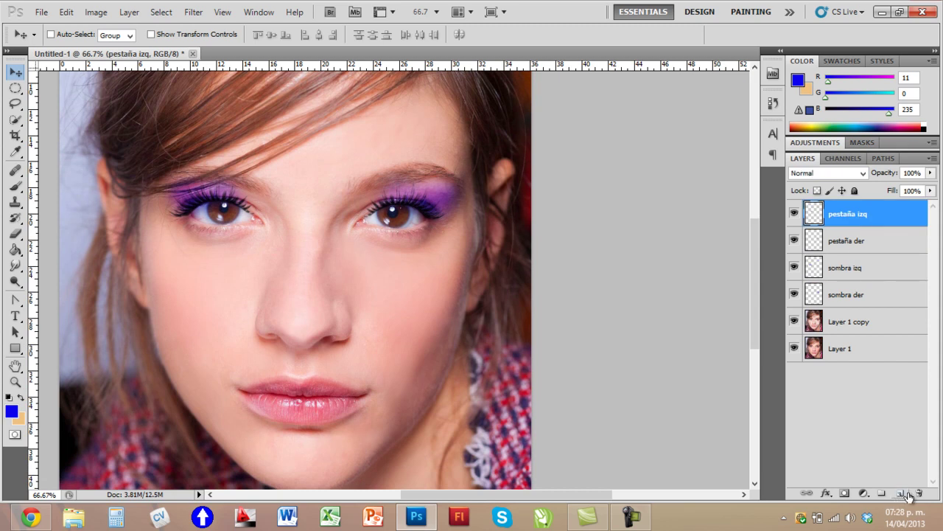
left_click(902, 493)
double_click(848, 214)
type("labios")
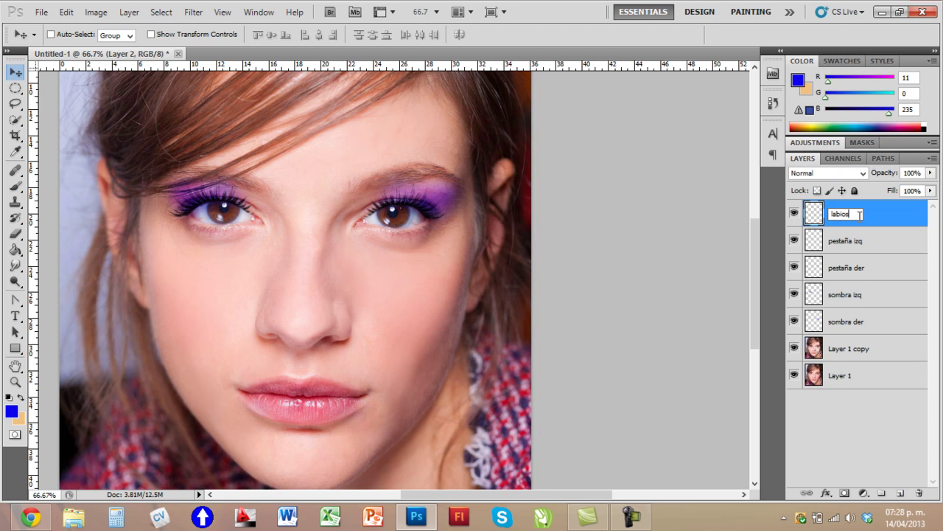
key("Return")
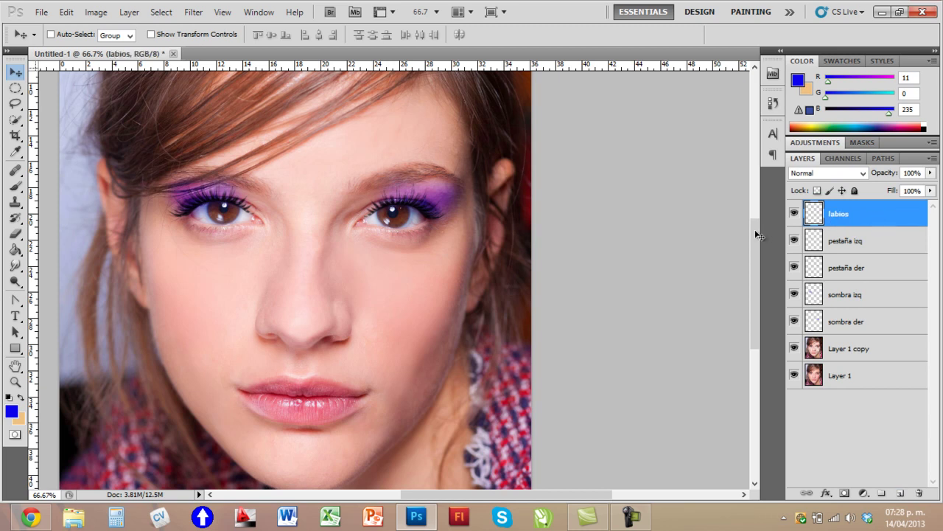
Step: Zoom in on the lips and switch to the Polygonal Lasso Tool
left_click(15, 381)
left_click(318, 425)
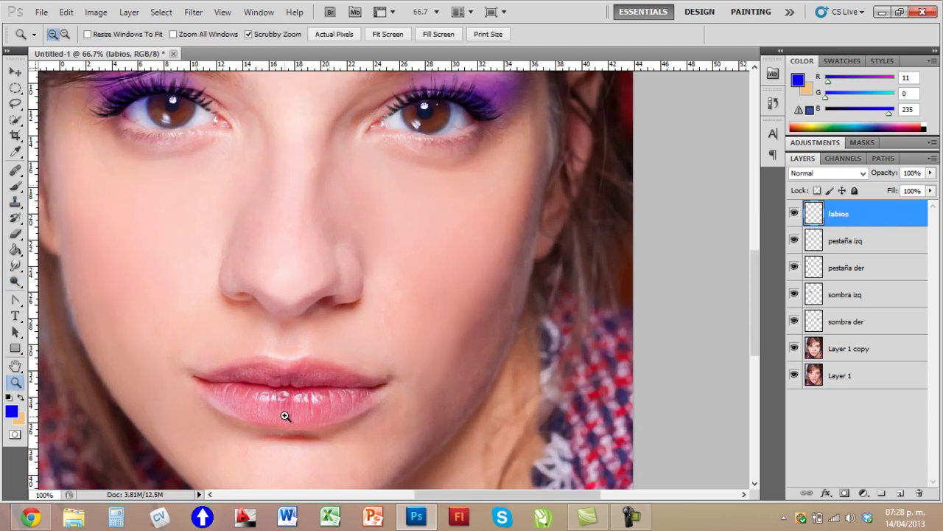
left_click(262, 421)
scroll(326, 310, "down", 3)
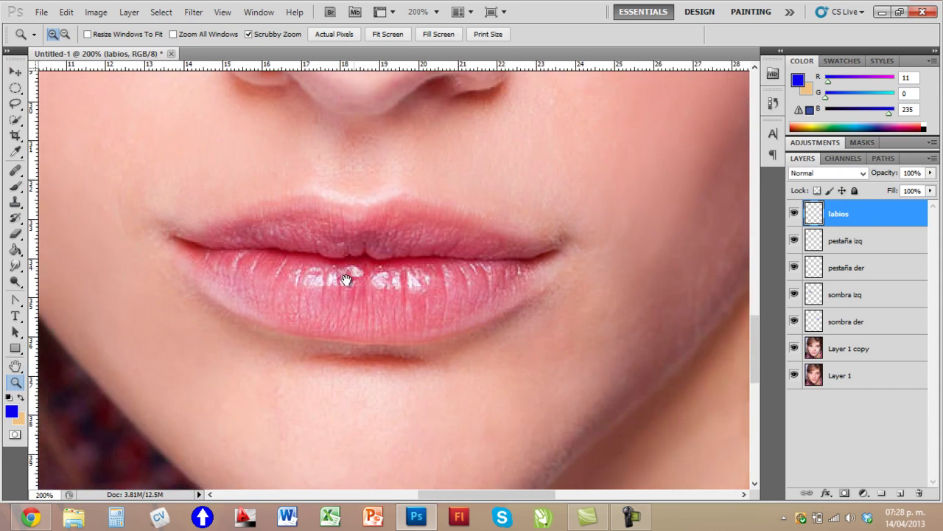
left_click(16, 105)
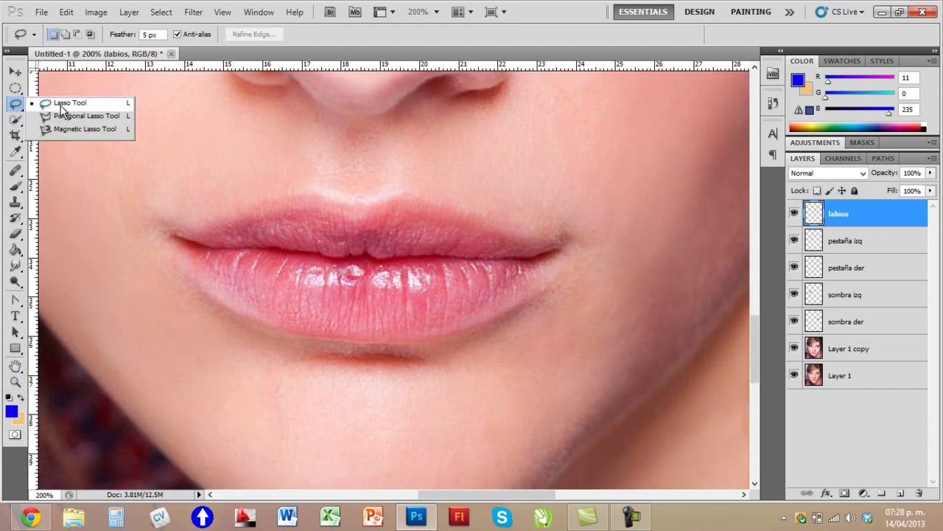
left_click(62, 107)
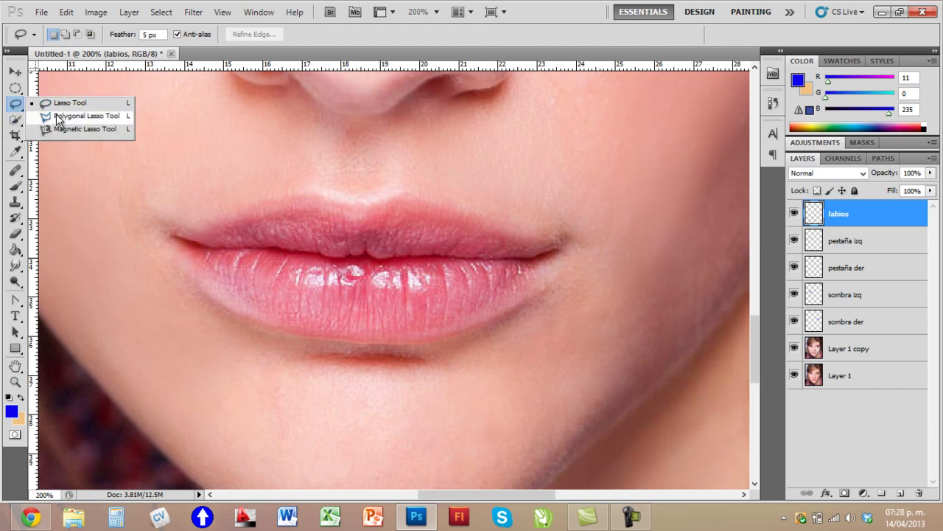
left_click_drag(15, 104, 62, 112)
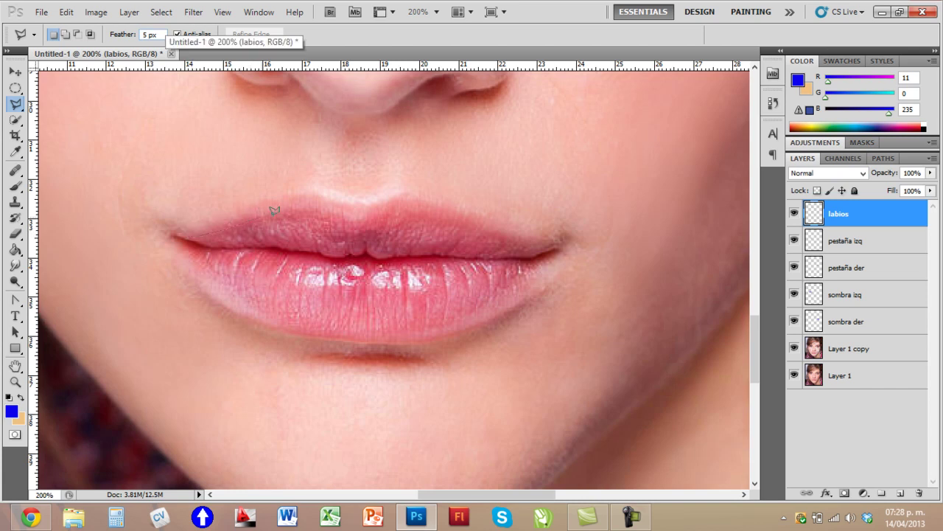
Step: Trace a polygonal selection around the upper and lower lip edges, then nudge it into place
left_click(316, 209)
left_click(352, 219)
left_click(558, 243)
left_click(463, 318)
left_click(432, 331)
left_click(372, 337)
left_click(256, 316)
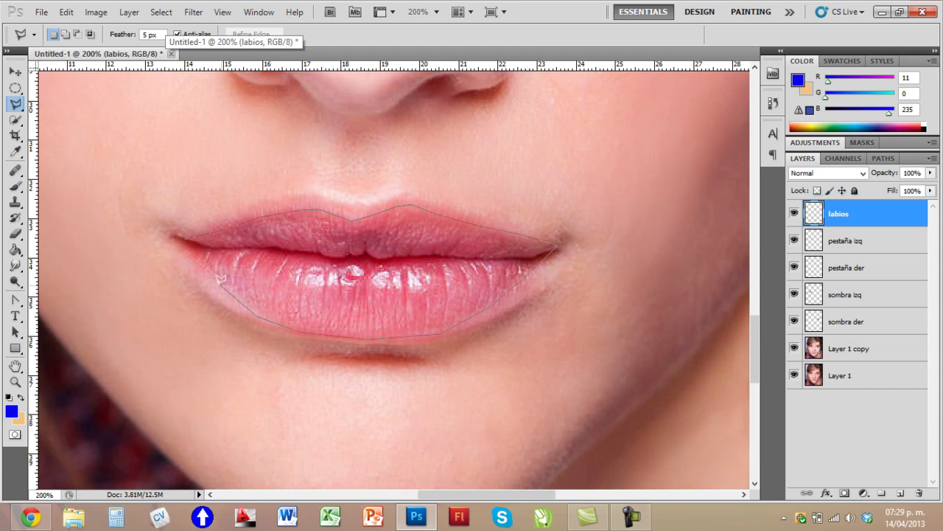
left_click(180, 237)
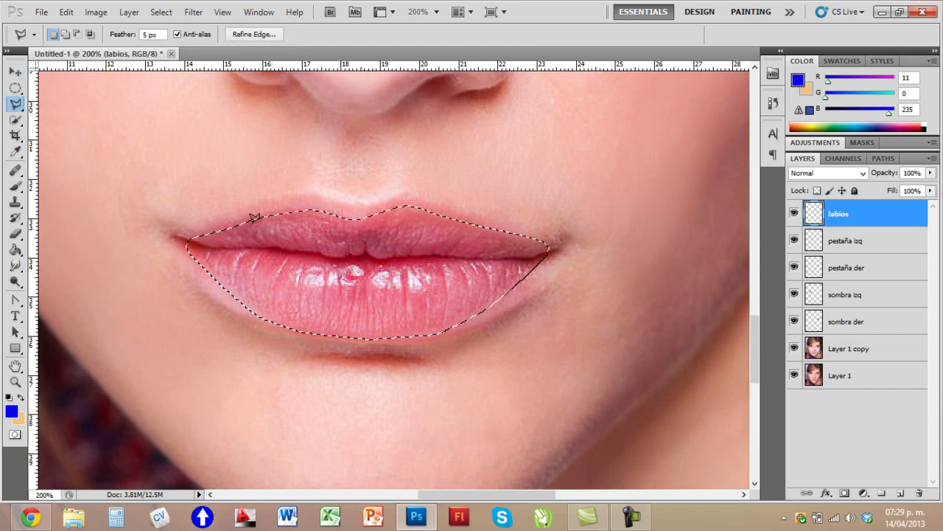
left_click_drag(388, 292, 379, 280)
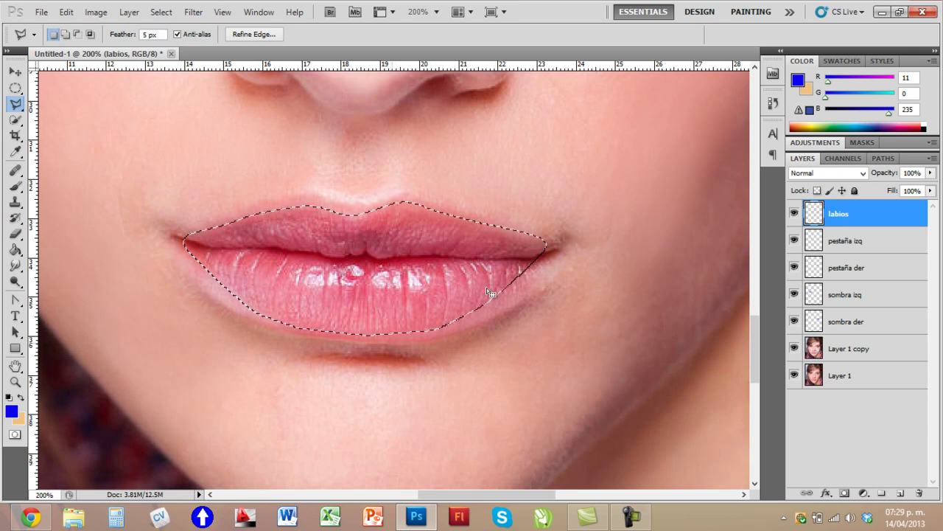
Step: Set the foreground colour to magenta ff00fc
left_click(13, 415)
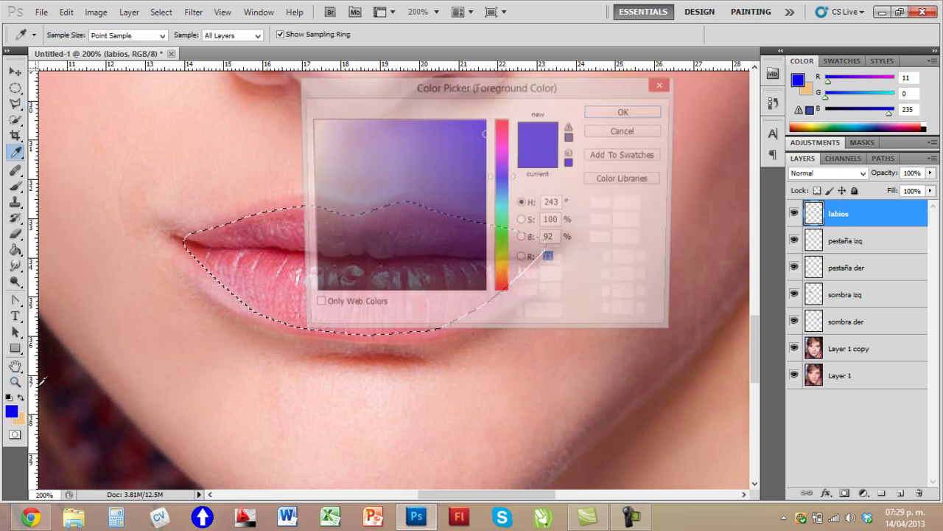
left_click_drag(434, 95, 554, 158)
left_click_drag(624, 236, 611, 180)
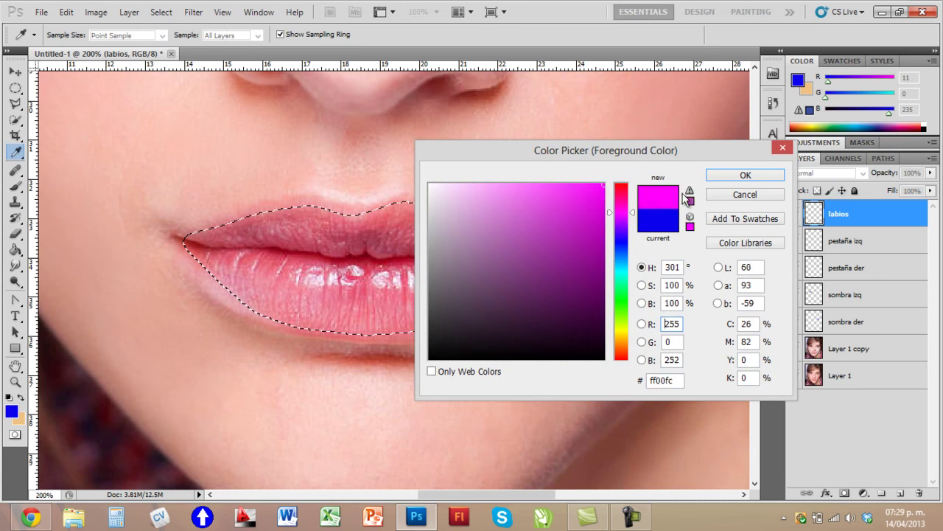
left_click(746, 175)
Step: Fill the lip selection with magenta using the Paint Bucket and blend labios as Soft Light
key("l")
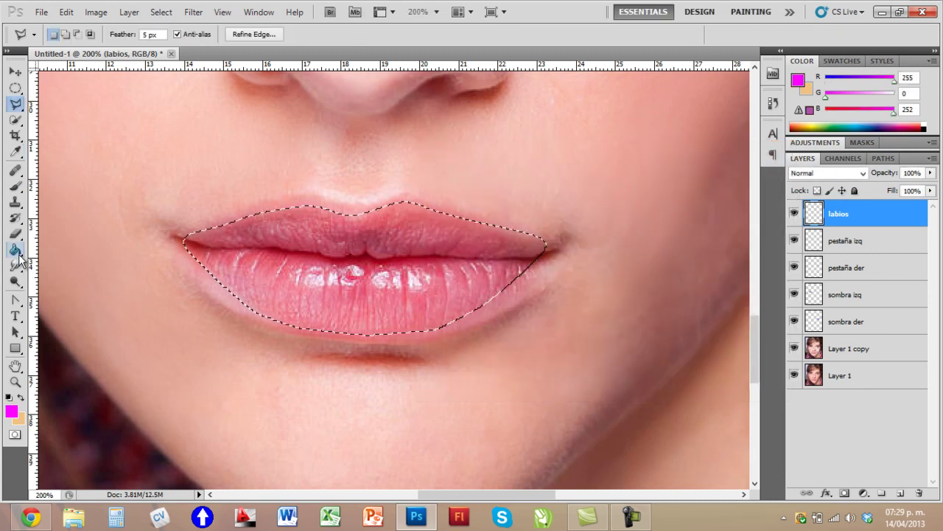
left_click(16, 250)
left_click(17, 252)
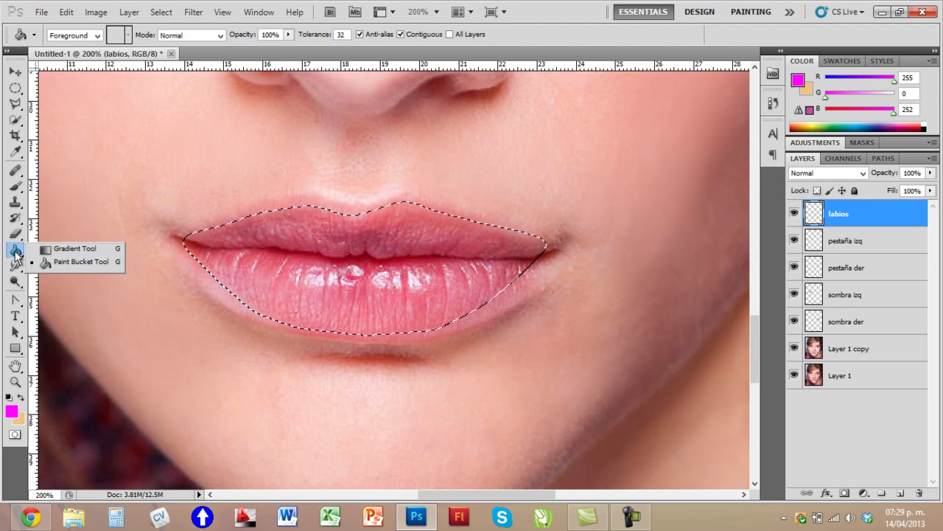
left_click(54, 263)
left_click(269, 242)
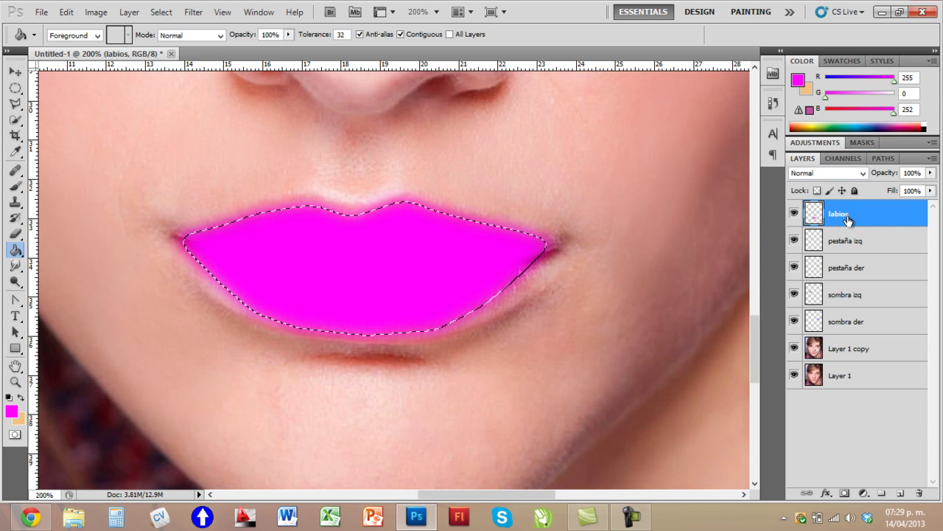
left_click(865, 173)
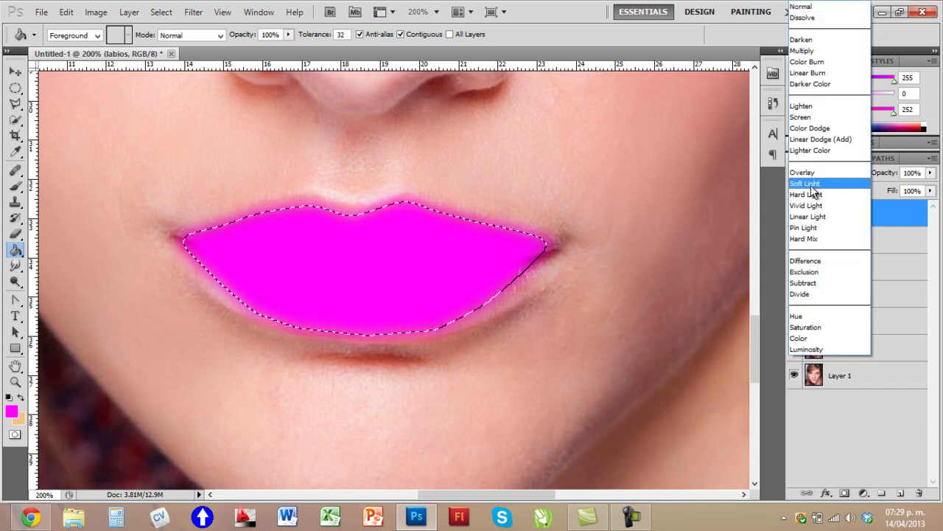
left_click(818, 185)
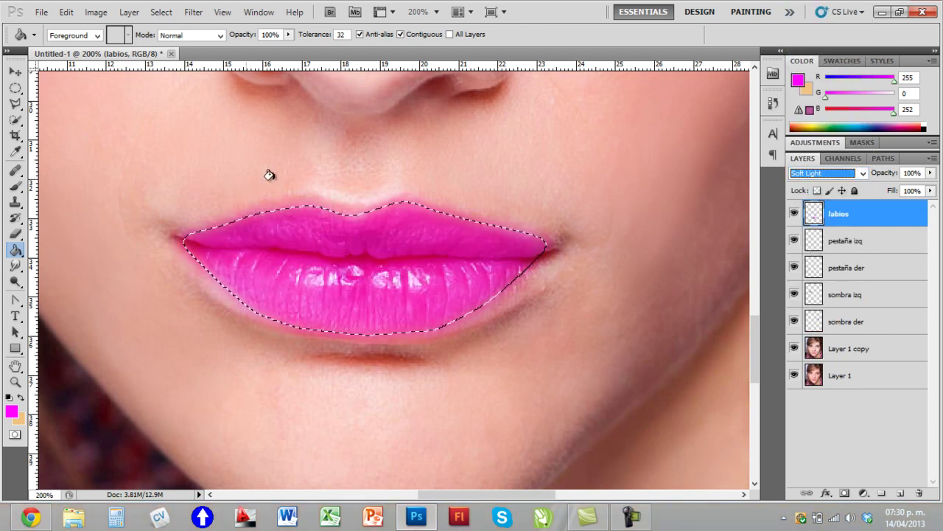
Step: Deselect the lips, zoom out to the face and set the labios layer Fill to 48%
key("m")
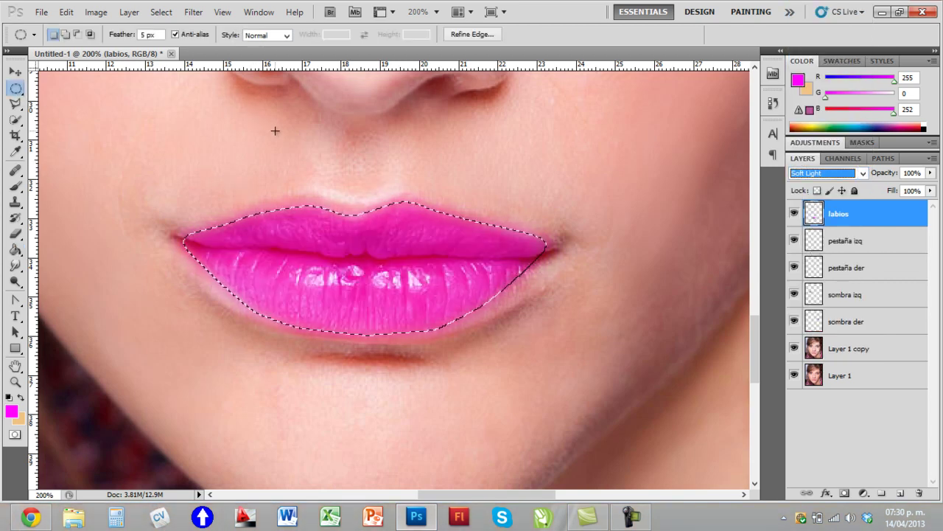
left_click(294, 140)
key("ctrl+minus")
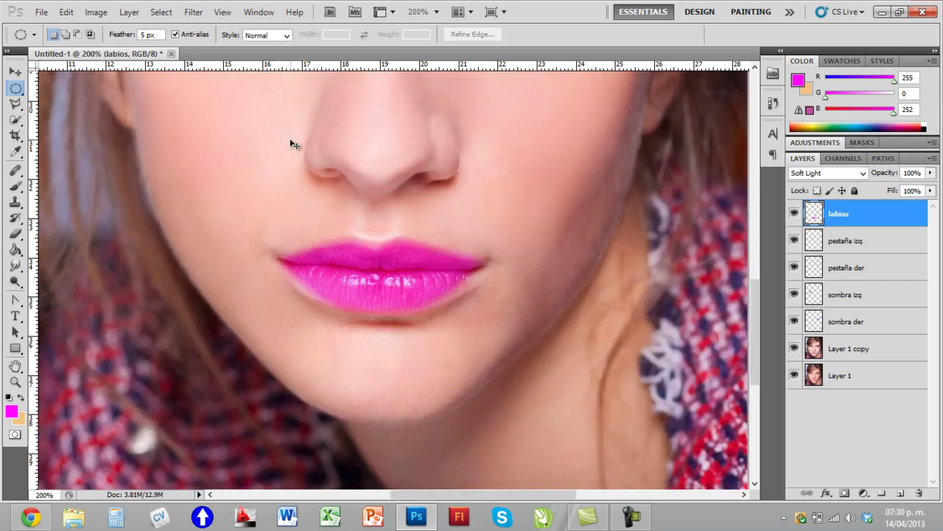
key("ctrl+minus")
left_click_drag(756, 281, 757, 249)
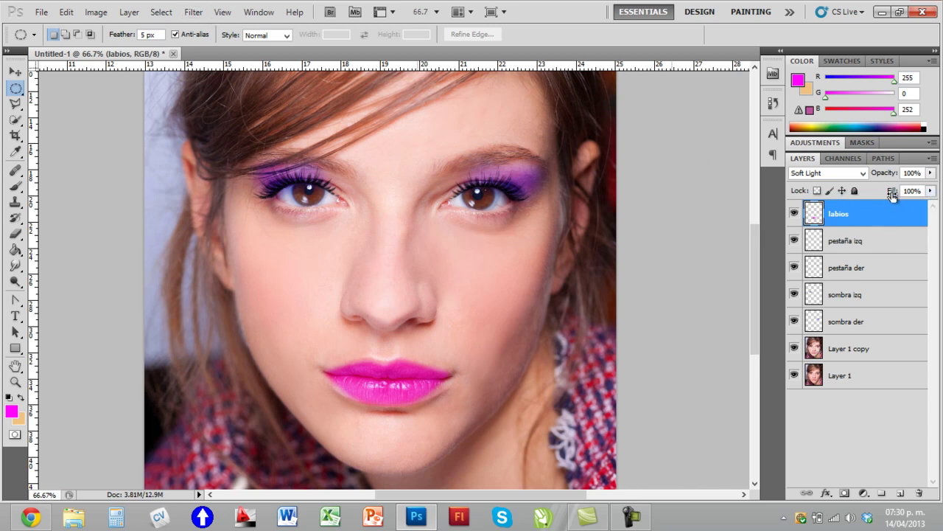
left_click(931, 190)
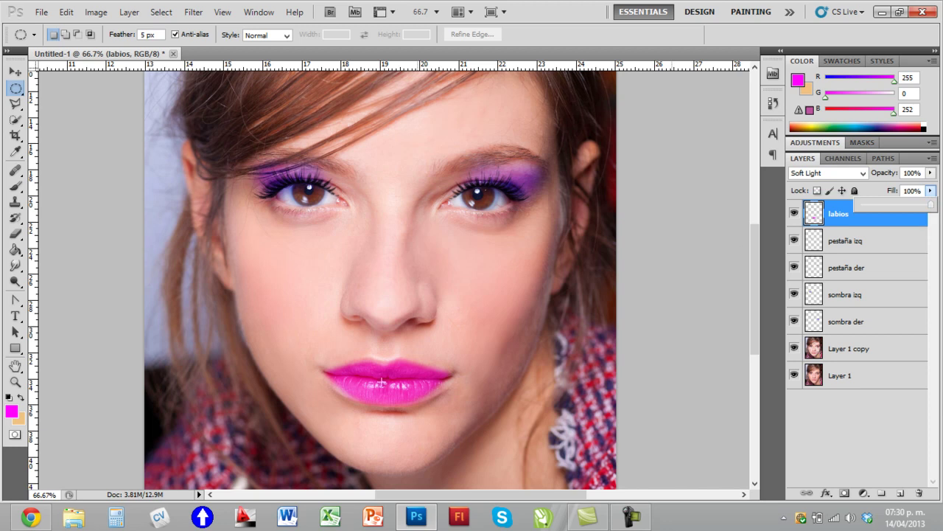
left_click_drag(926, 211, 909, 207)
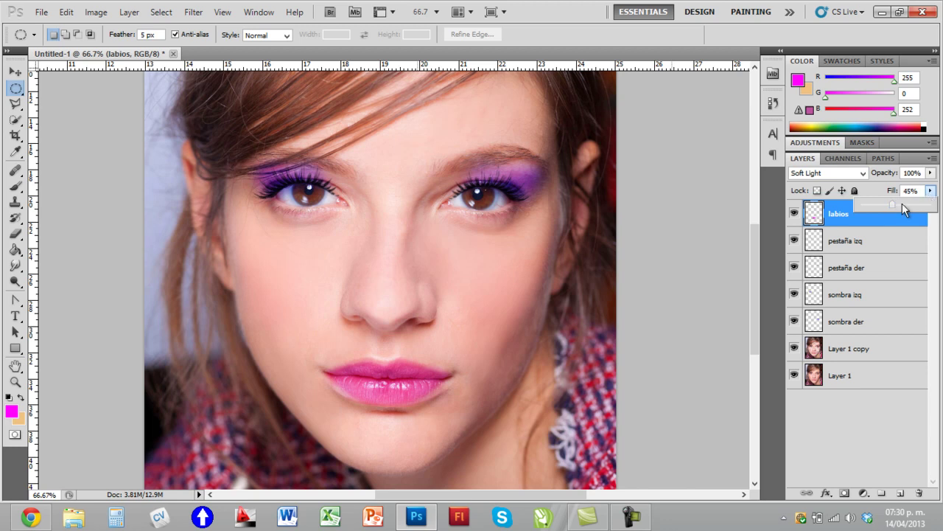
mouse_move(896, 204)
left_mouse_down()
mouse_move(935, 210)
mouse_move(894, 207)
left_mouse_up()
left_click(930, 190)
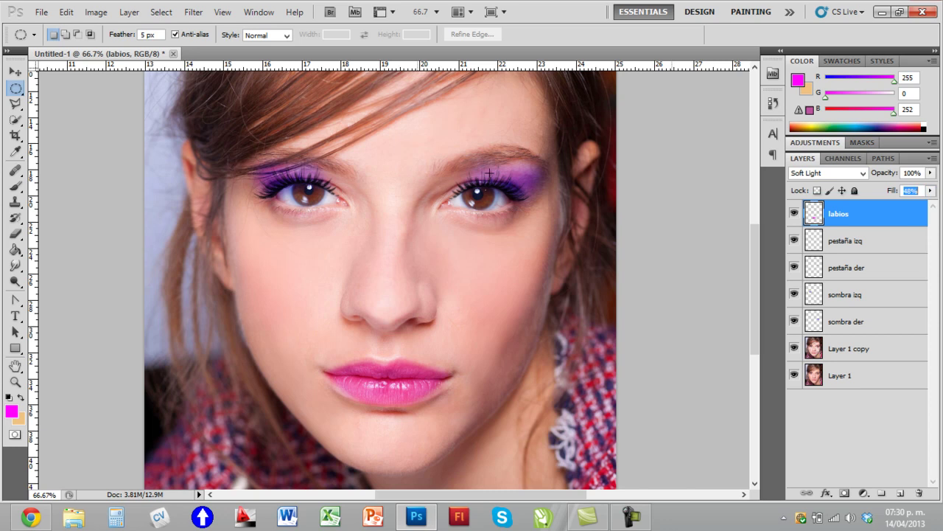
Step: Lower sombra izq opacity to about 53% and sombra der fill to 55%
left_click(866, 296)
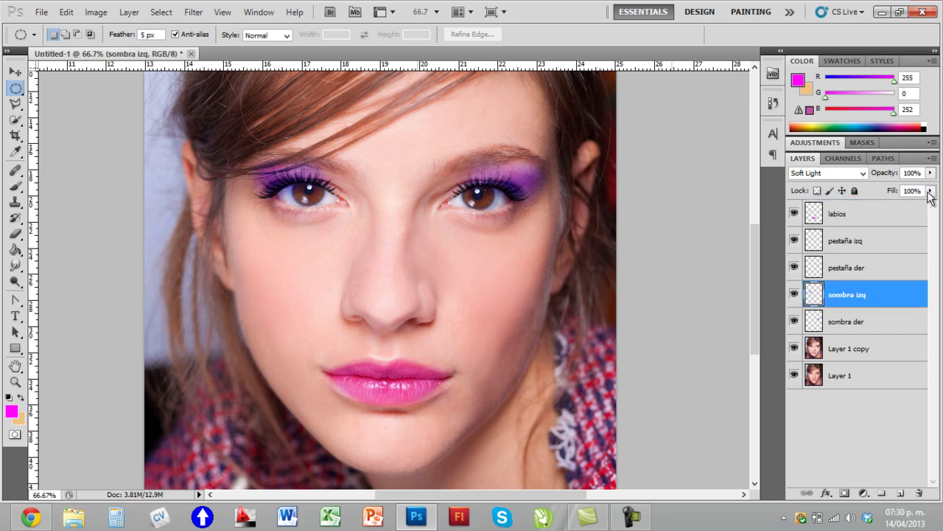
left_click(931, 174)
left_click(931, 174)
left_click_drag(931, 190, 897, 190)
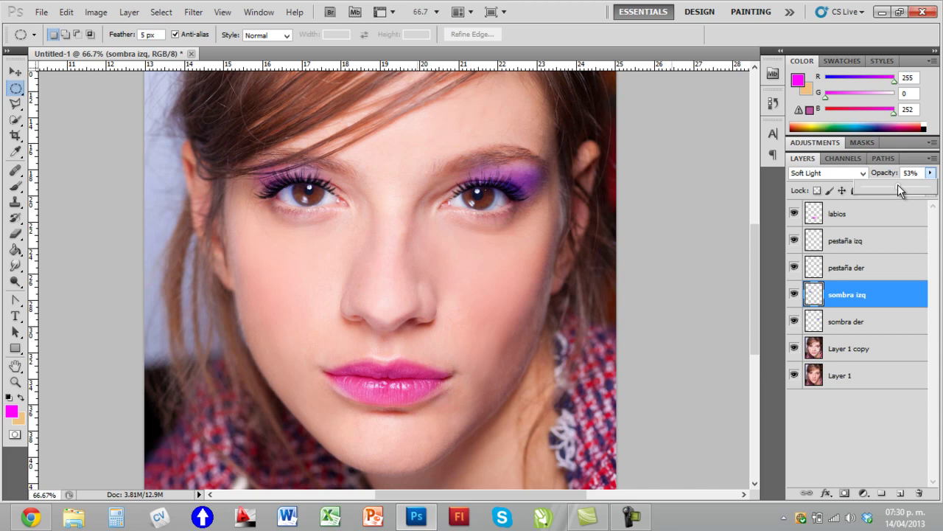
left_click(870, 323)
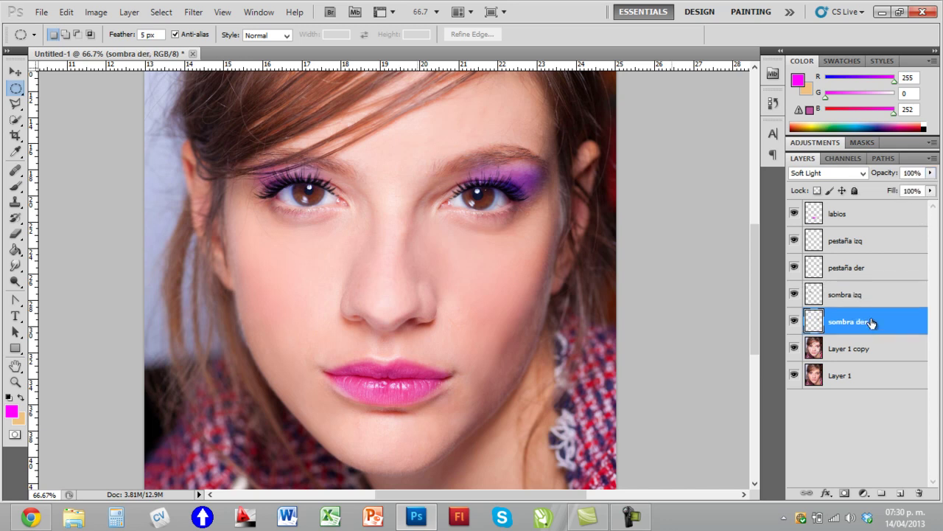
left_click(931, 191)
left_click_drag(932, 199, 899, 203)
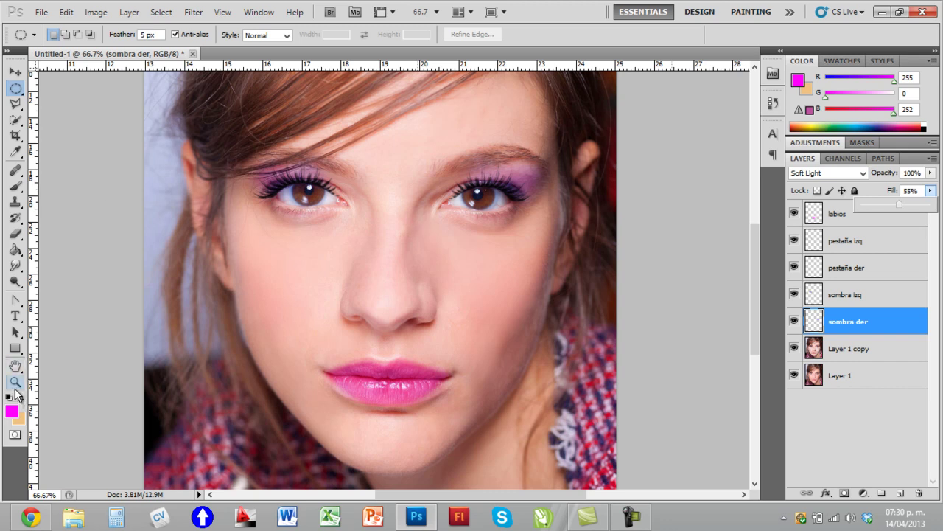
left_click(15, 383)
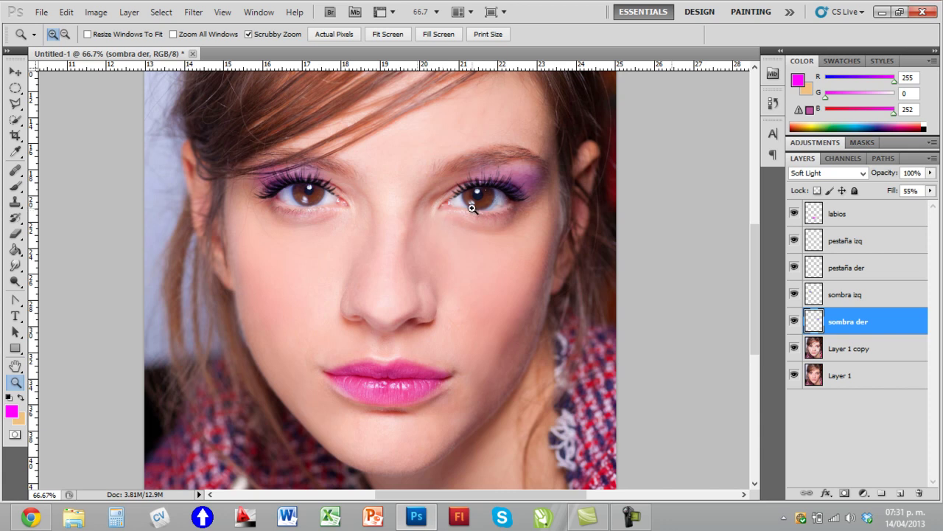
Step: Zoom to the right eye at 200% and add a layer 'delineado der' above labios
left_click_drag(468, 209, 512, 189)
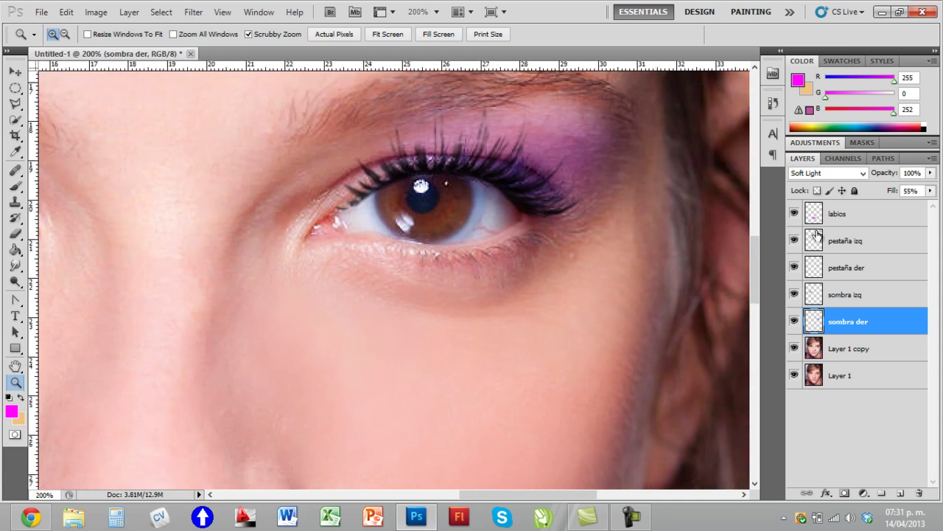
left_click(859, 222)
left_click(901, 493)
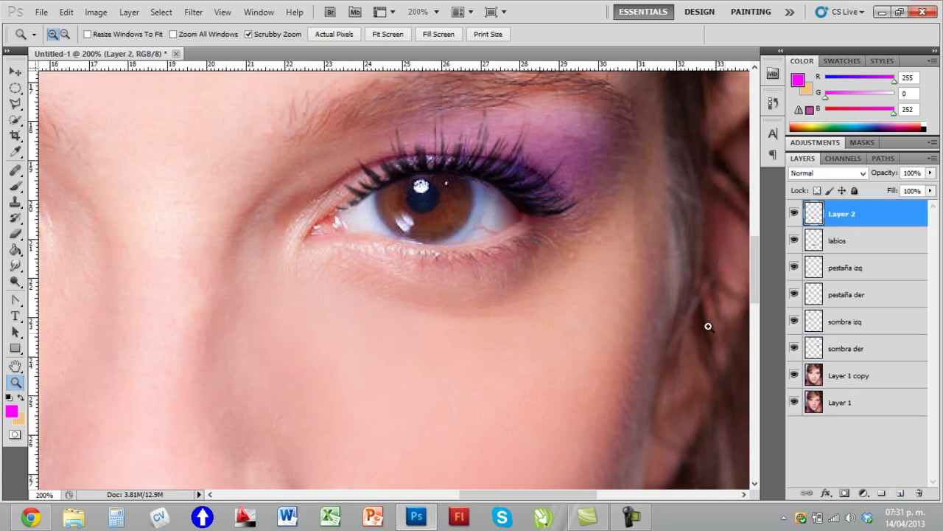
double_click(849, 214)
type("delina")
key("BackSpace")
type("eado der")
left_click(913, 222)
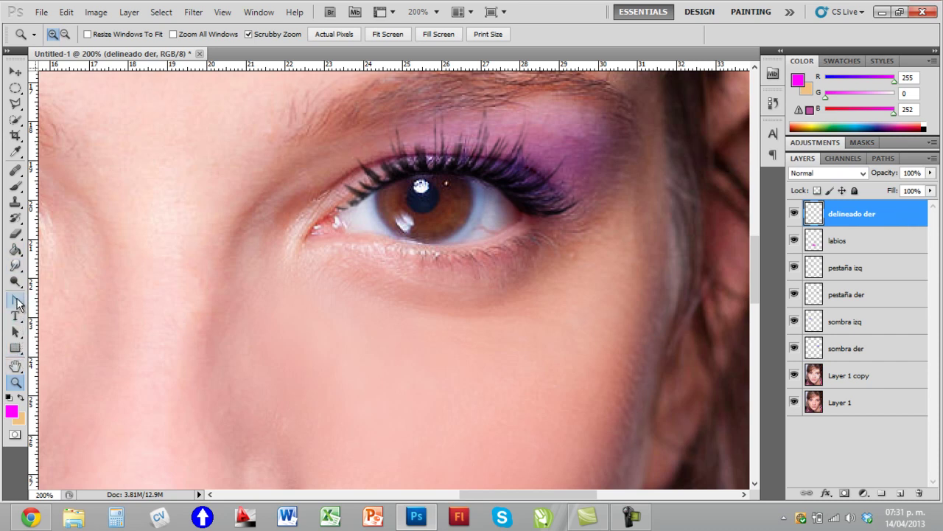
left_click(16, 302)
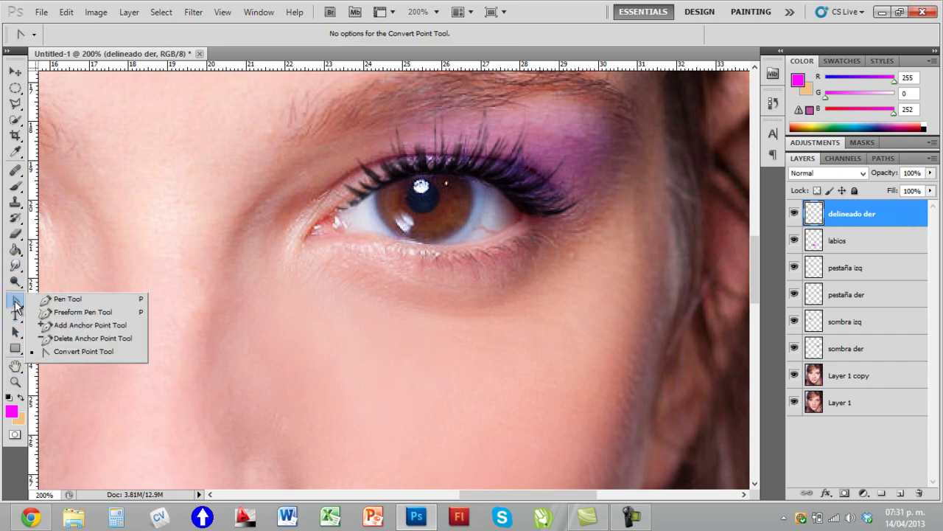
Step: Draw a closed Pen path around the right eye along its upper and lower lash lines
left_click(54, 301)
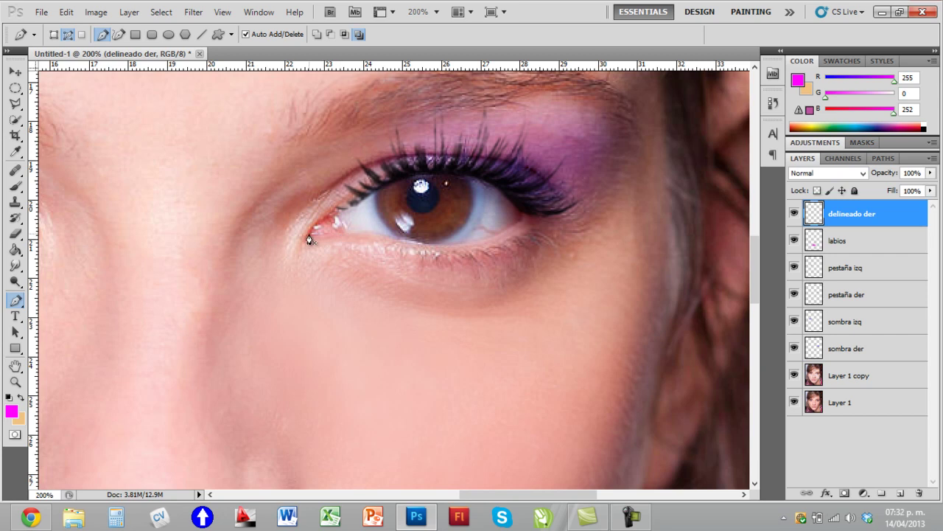
left_click(315, 227)
left_click_drag(374, 190, 379, 187)
mouse_move(444, 172)
left_mouse_down()
mouse_move(484, 178)
mouse_move(474, 175)
mouse_move(516, 213)
left_mouse_up()
left_click(523, 219)
left_click_drag(481, 241, 420, 248)
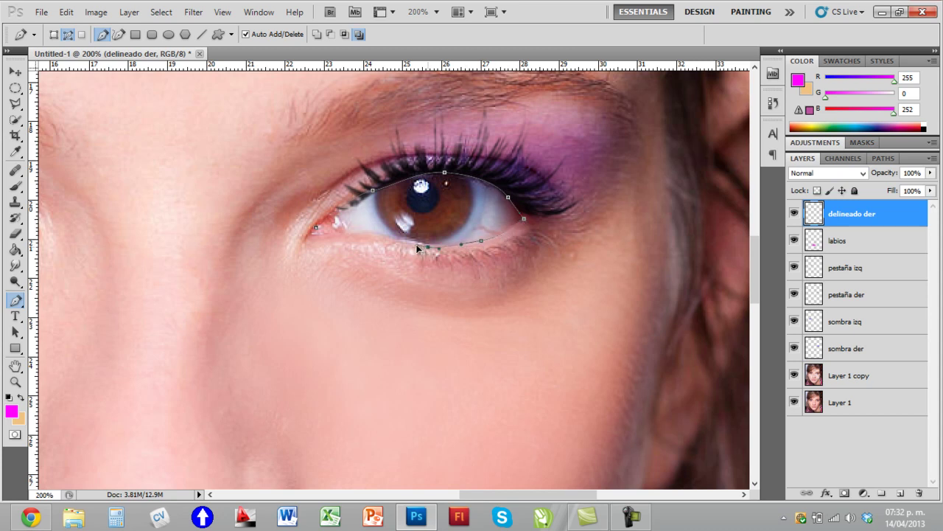
left_click_drag(367, 234, 355, 243)
left_click(316, 227)
left_click_drag(309, 233, 332, 218)
key("Return")
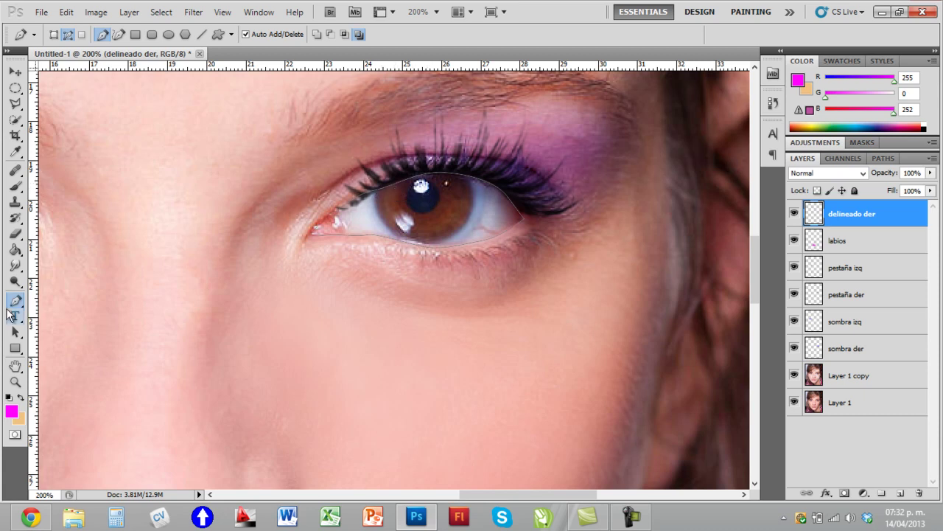
Step: Bend the upper-eyelid anchor points of the right-eye path into curves
right_click(15, 301)
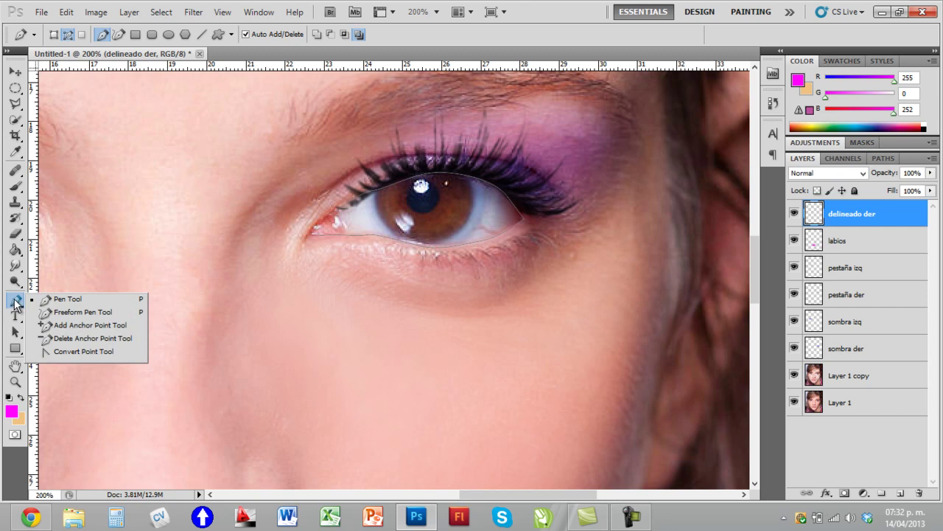
left_click(83, 352)
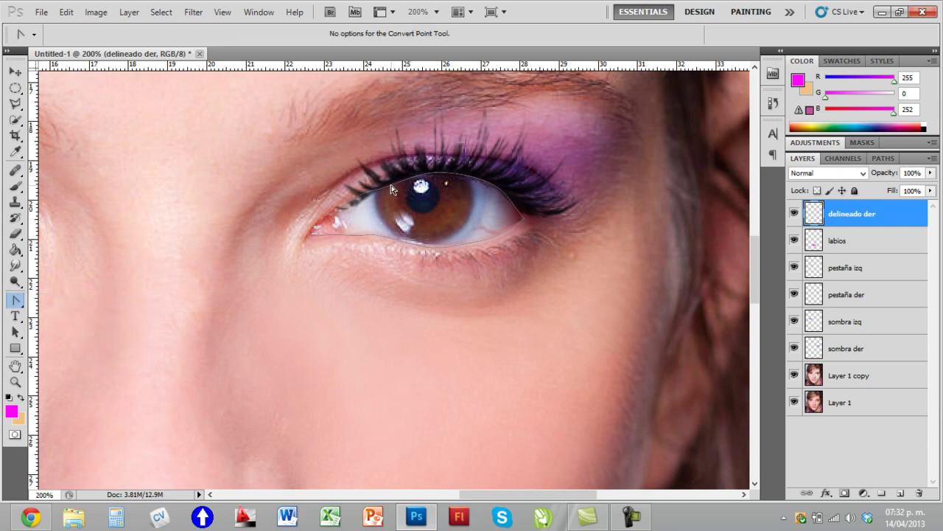
left_click_drag(392, 188, 395, 184)
left_click_drag(417, 171, 407, 174)
left_click_drag(384, 188, 385, 185)
Step: Curve the lower-eyelid segments of the right-eye path
left_click_drag(429, 247, 421, 285)
left_click_drag(426, 249, 429, 249)
left_click_drag(367, 235, 366, 242)
left_click_drag(428, 251, 488, 249)
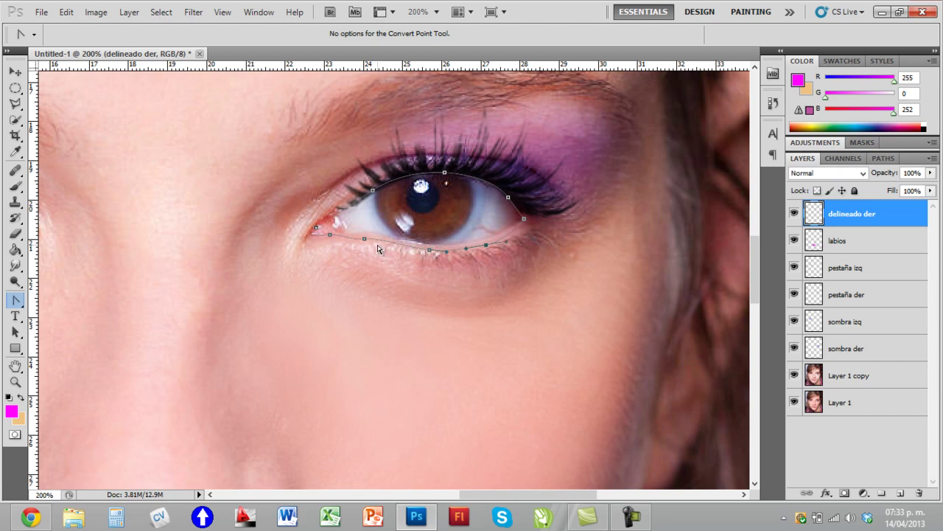
left_click_drag(364, 239, 372, 237)
Step: Smooth the path at the inner corner, over the top of the eye, and at the outer corner
left_click_drag(374, 190, 376, 186)
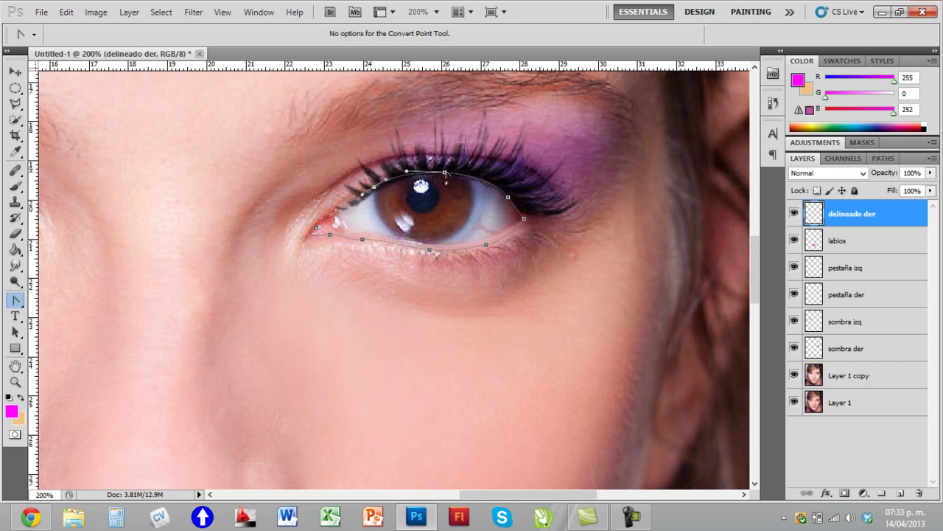
left_click_drag(445, 174, 447, 174)
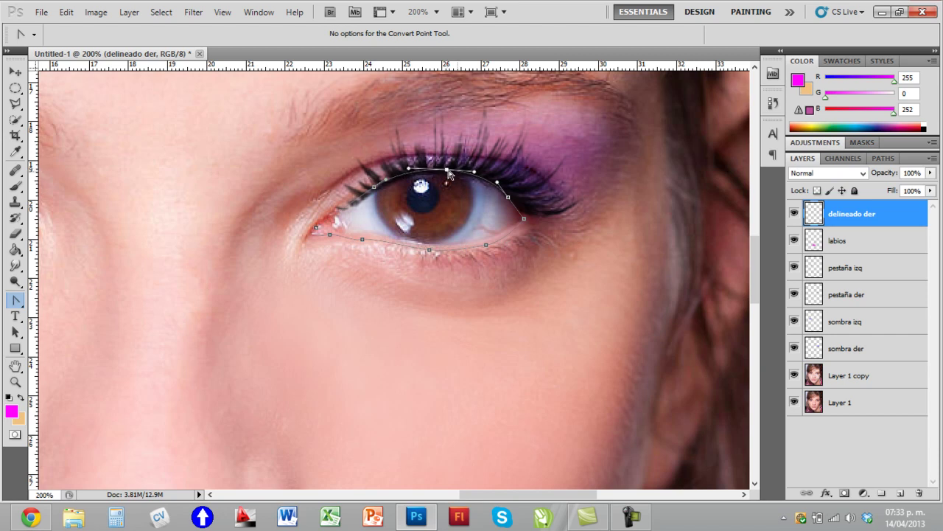
mouse_move(508, 198)
left_mouse_down()
mouse_move(531, 217)
mouse_move(514, 198)
left_mouse_up()
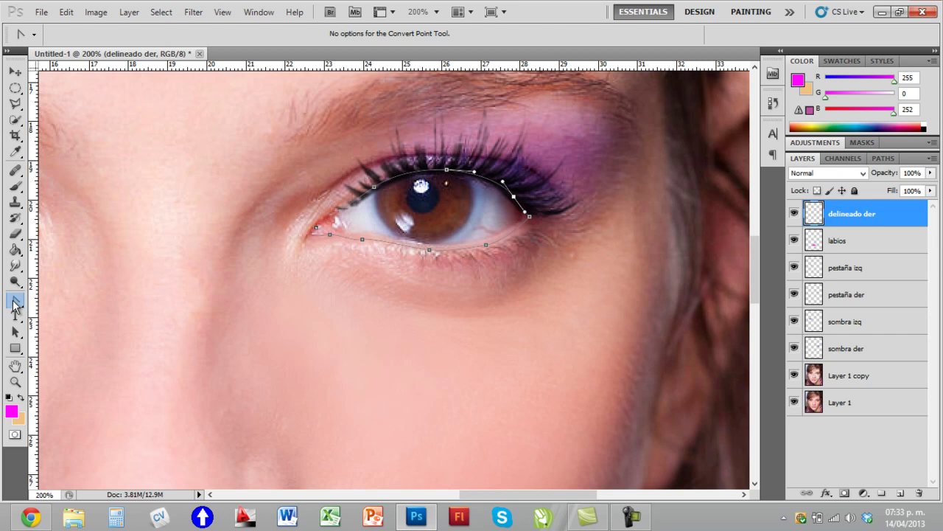
left_click_drag(15, 299, 46, 299)
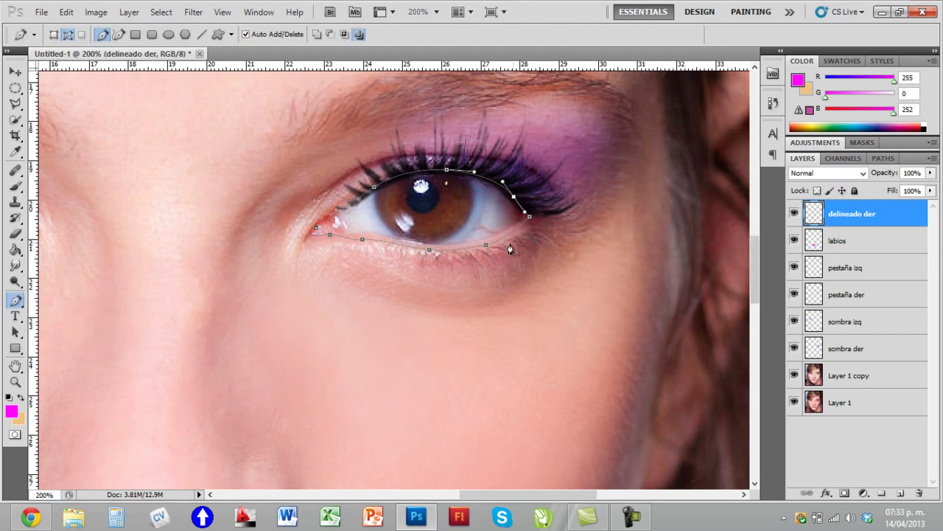
Step: Set up the Brush with black 000000 at 9 px, with the eye's Work Path shown
left_click(883, 160)
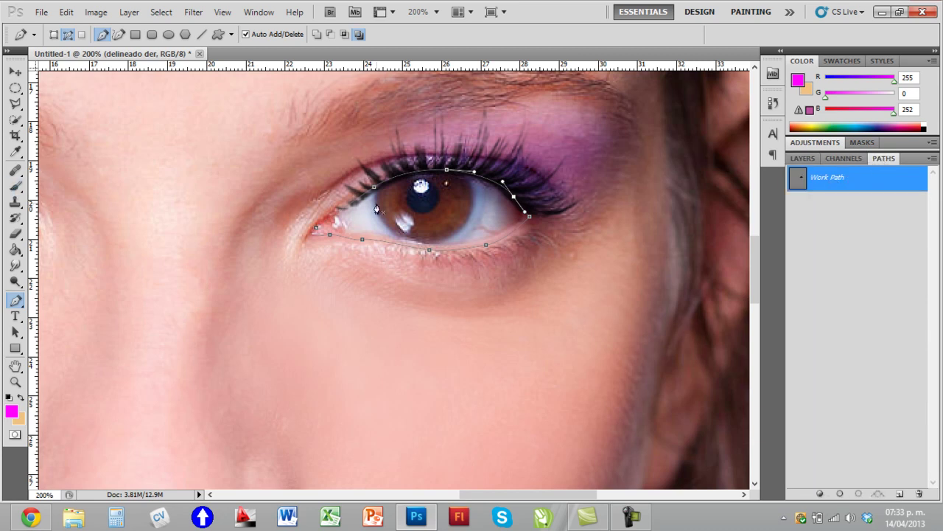
left_click(15, 186)
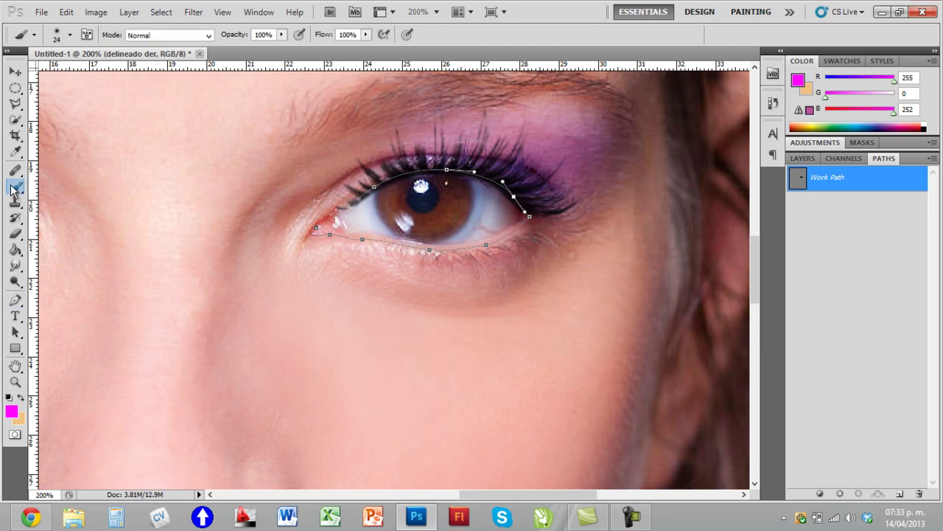
left_click(12, 411)
left_click_drag(524, 257, 406, 369)
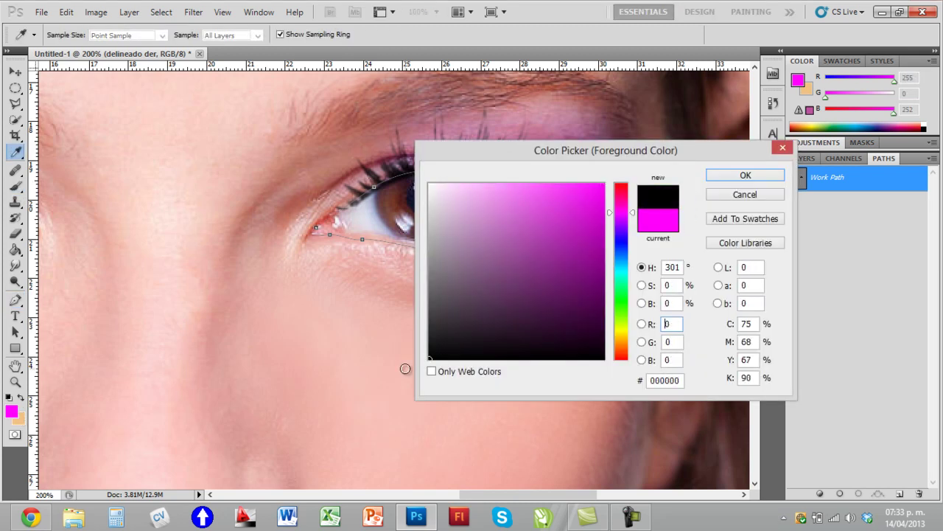
left_click(745, 175)
left_click(70, 34)
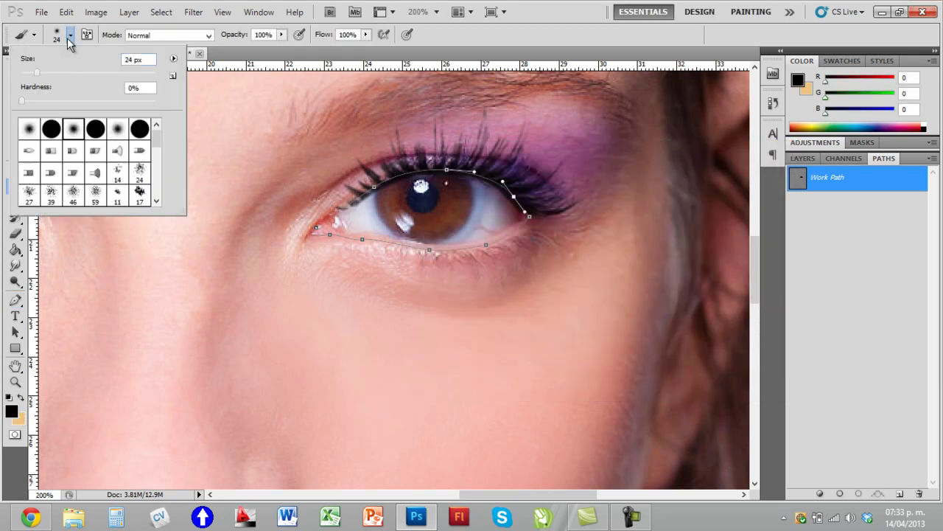
left_click_drag(35, 76, 27, 77)
right_click(846, 186)
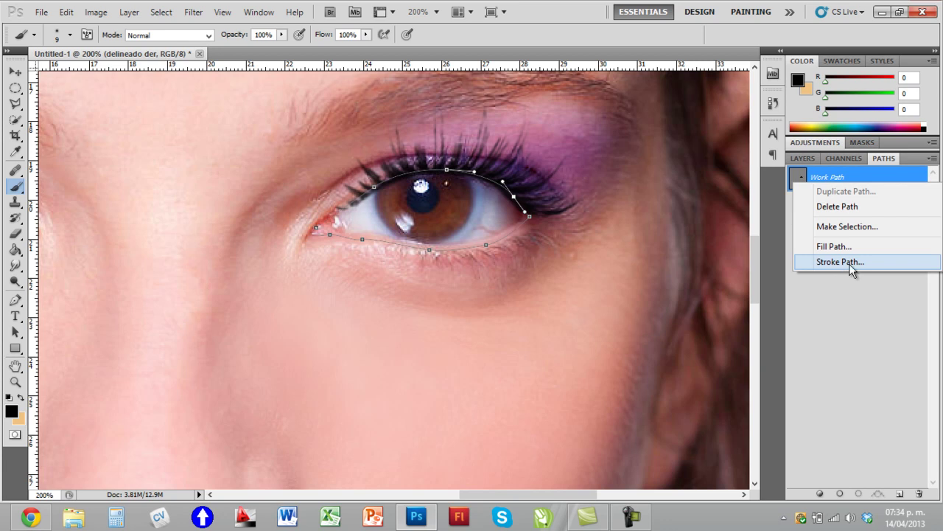
Step: Stroke the right-eye Work Path with the 9 px black brush, then deselect the path
left_click(851, 269)
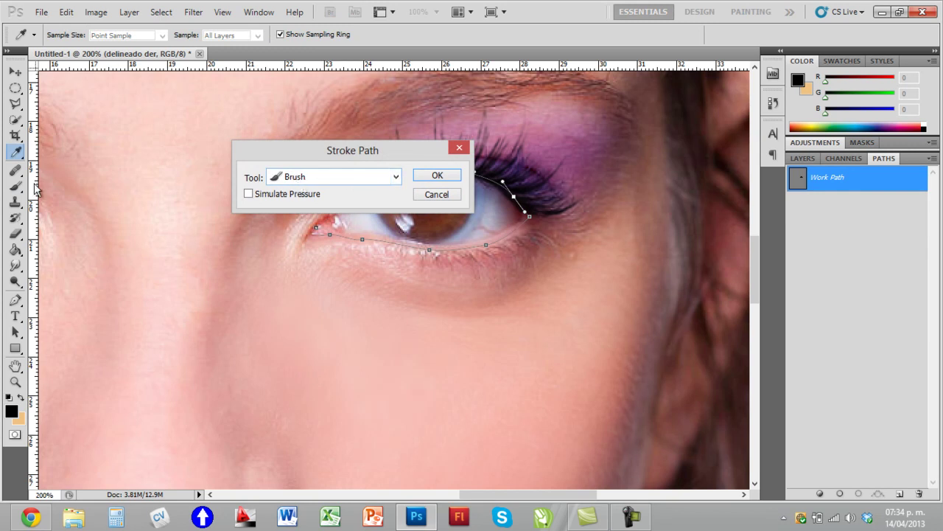
left_click(435, 175)
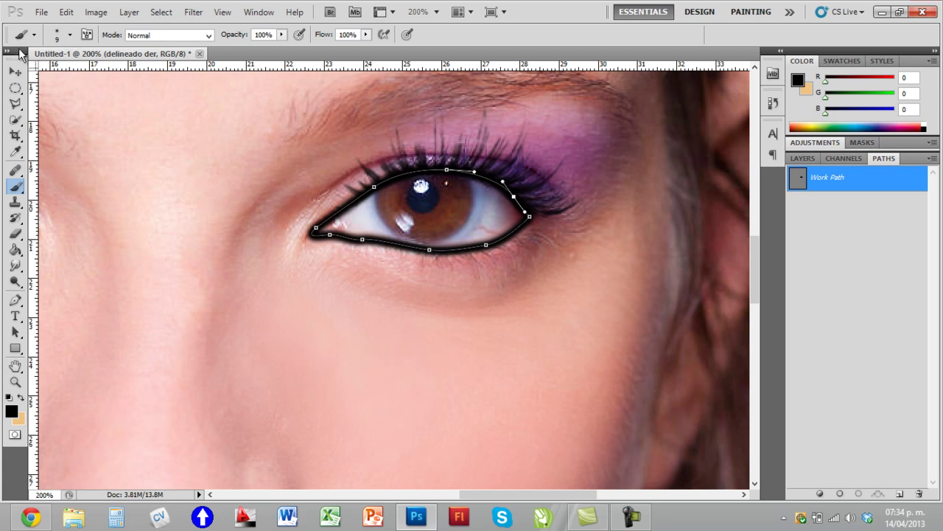
left_click(70, 35)
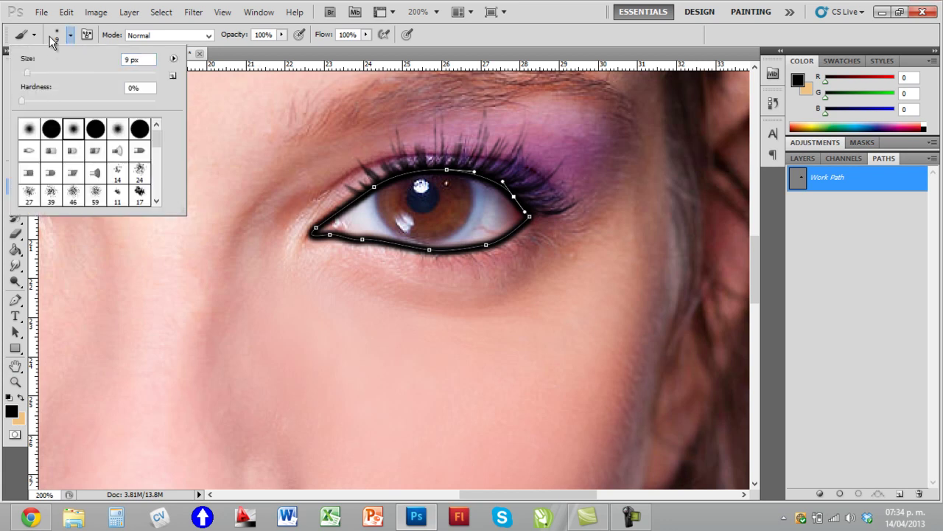
left_click(70, 37)
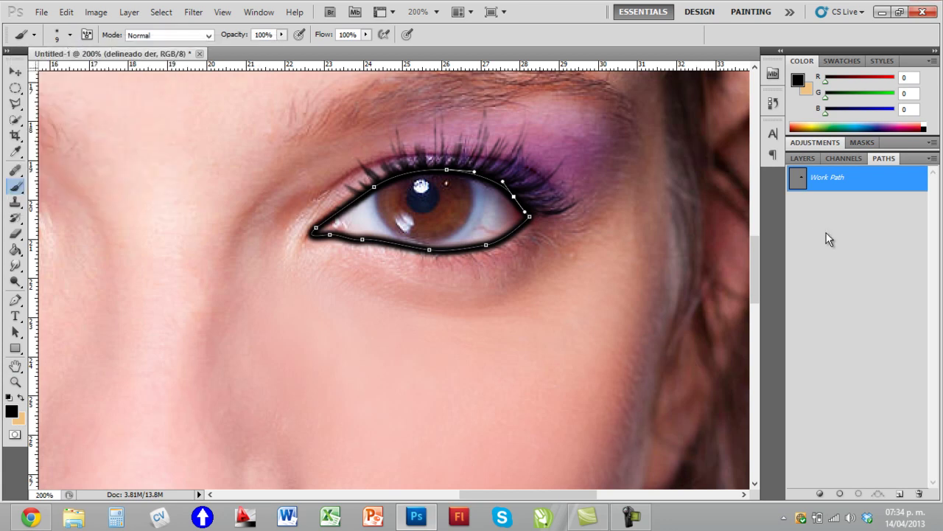
left_click(866, 249)
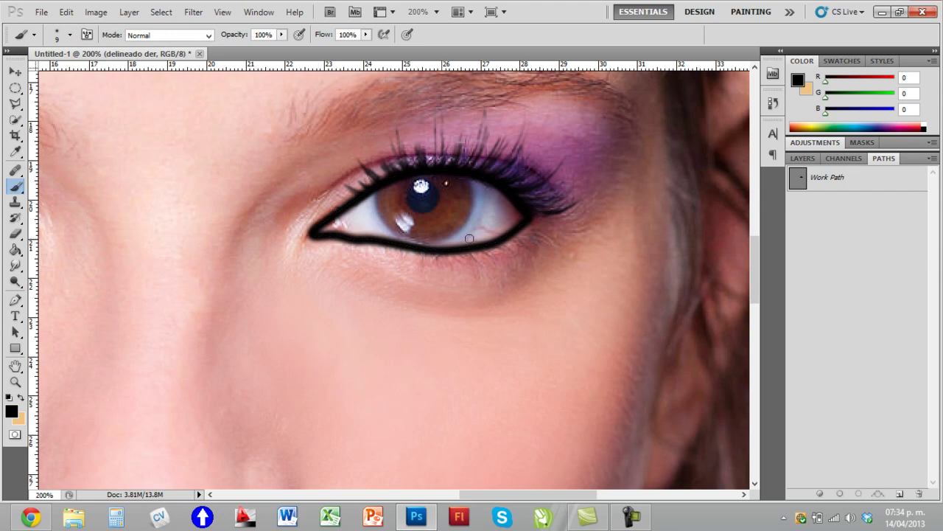
left_click(803, 158)
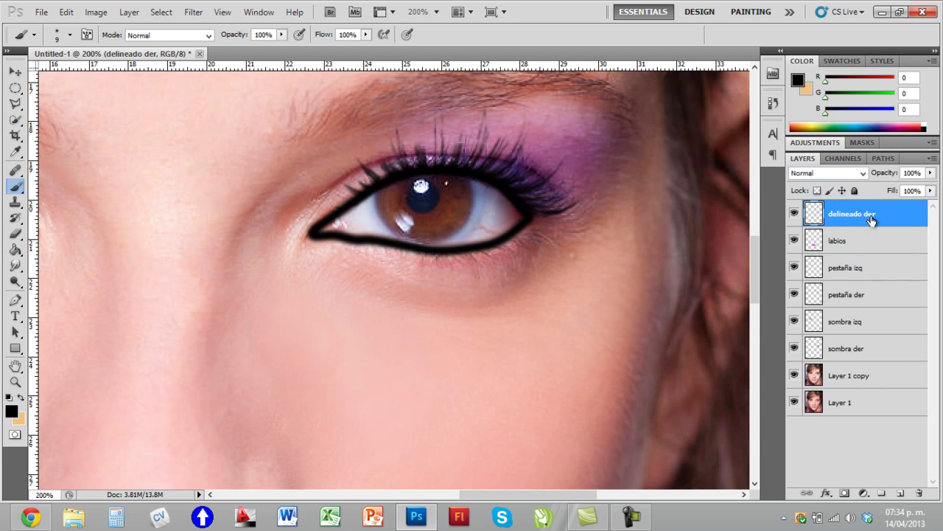
Step: Test-move the eyeliner below the eye, undo it, and zoom back onto the right eye
left_click(15, 71)
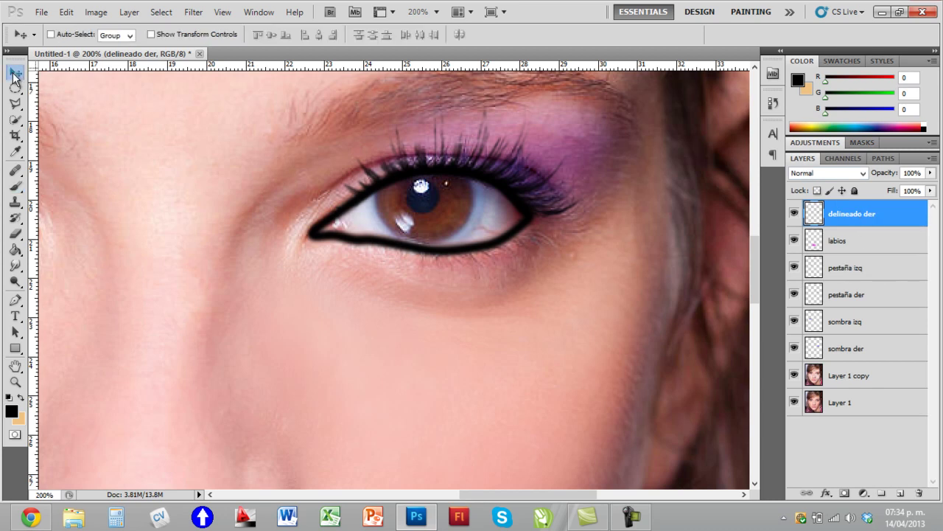
mouse_move(465, 217)
left_mouse_down()
mouse_move(440, 381)
mouse_move(457, 217)
mouse_move(468, 299)
left_mouse_up()
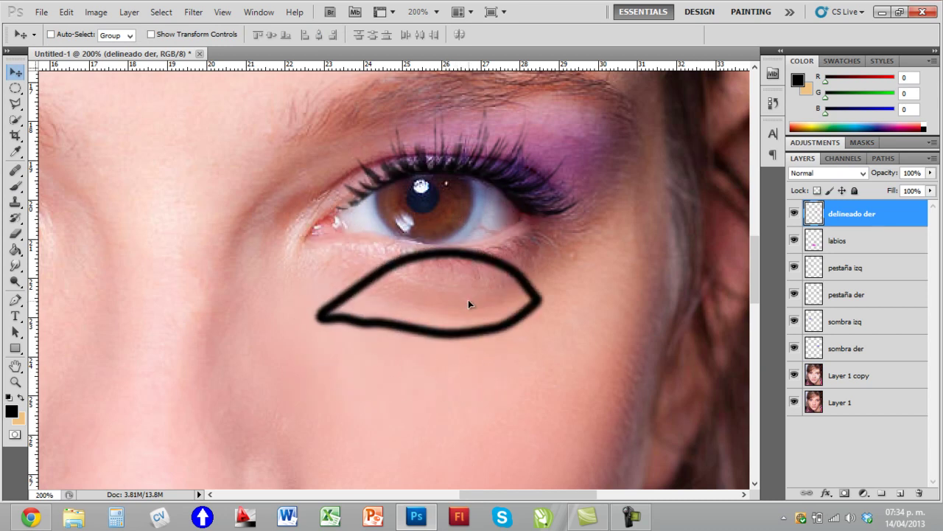
key("ctrl+z")
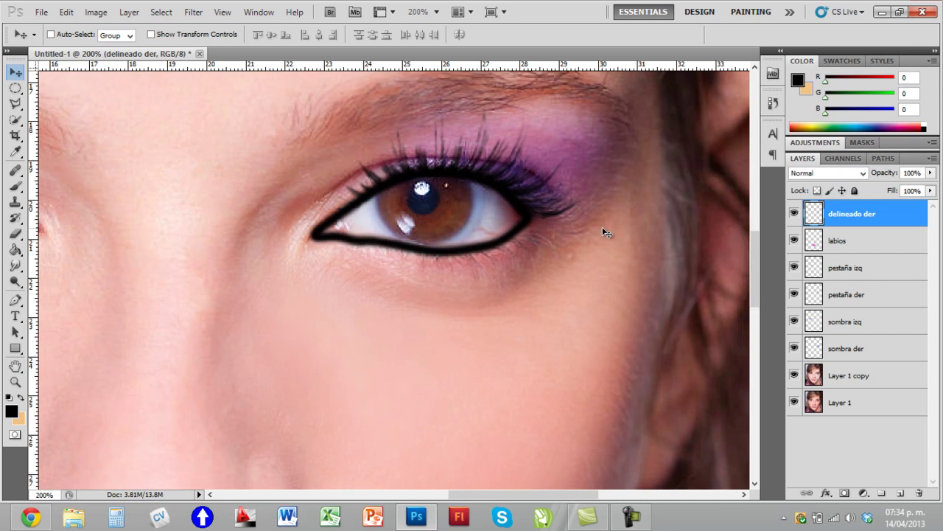
key("ctrl+minus")
key("z")
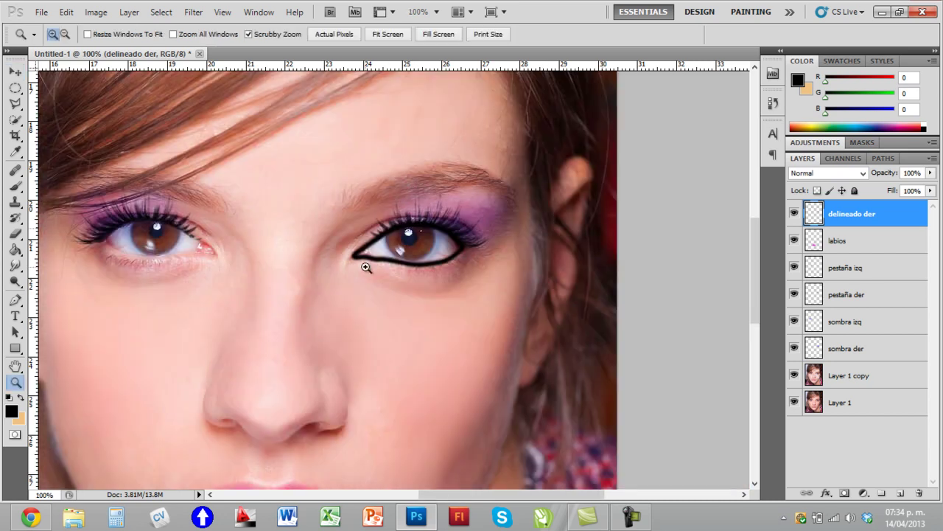
left_click(426, 249)
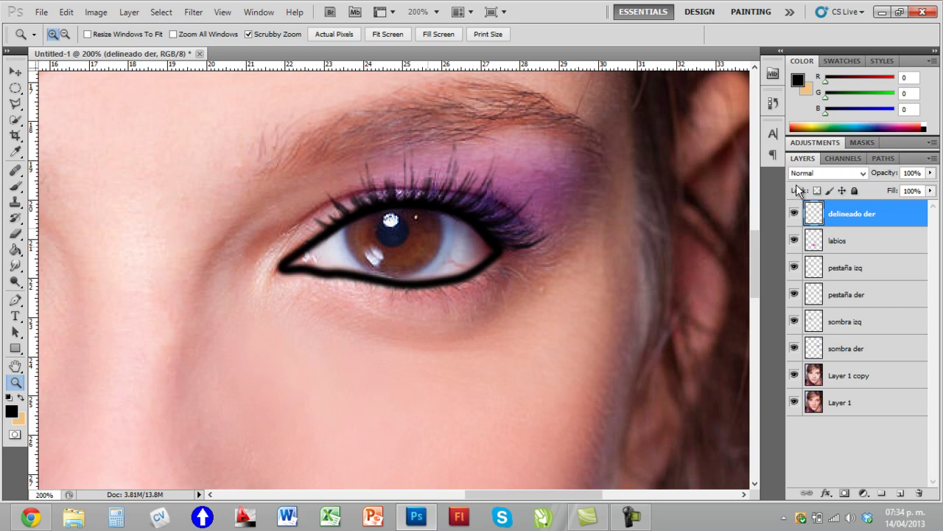
Step: Try Soft Light blending on the eyeliner layer, comparing it with move-and-undo tests
left_click(864, 174)
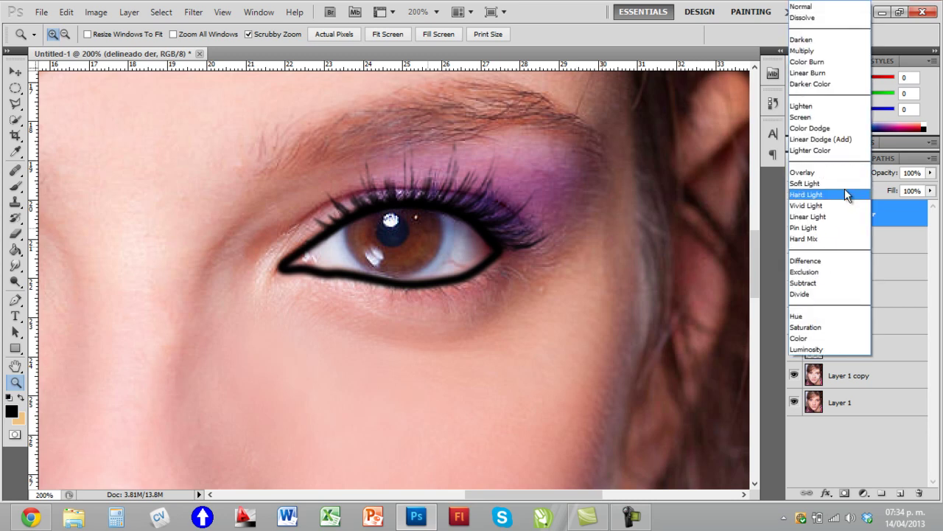
left_click(824, 184)
key("v")
left_click_drag(417, 261, 394, 371)
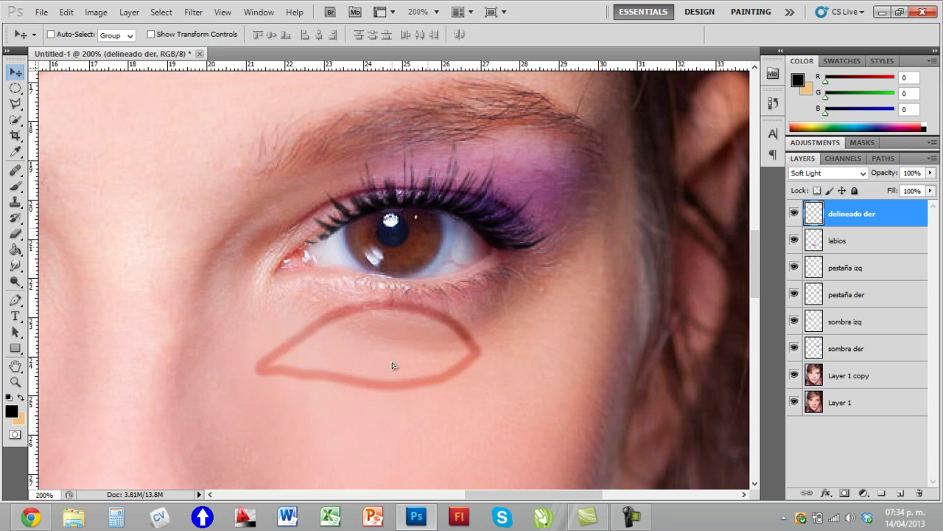
key("ctrl+z")
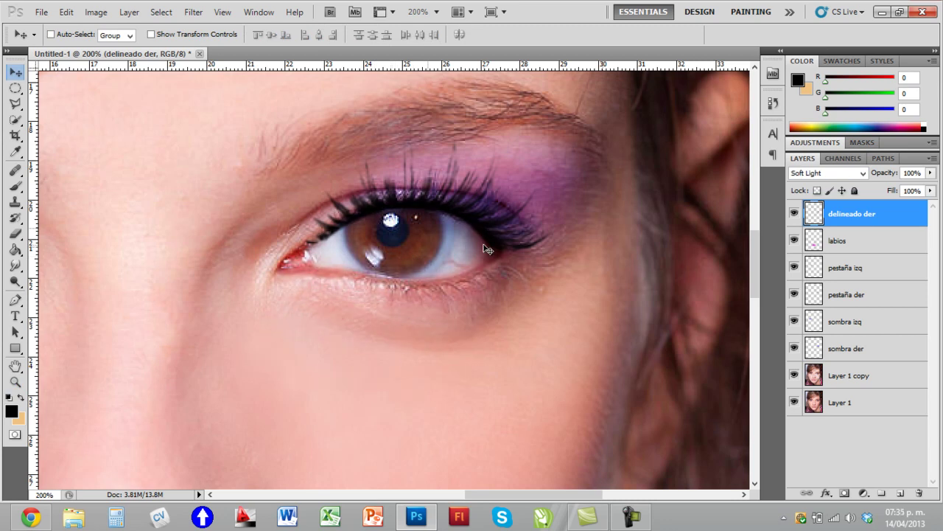
key("ctrl+z")
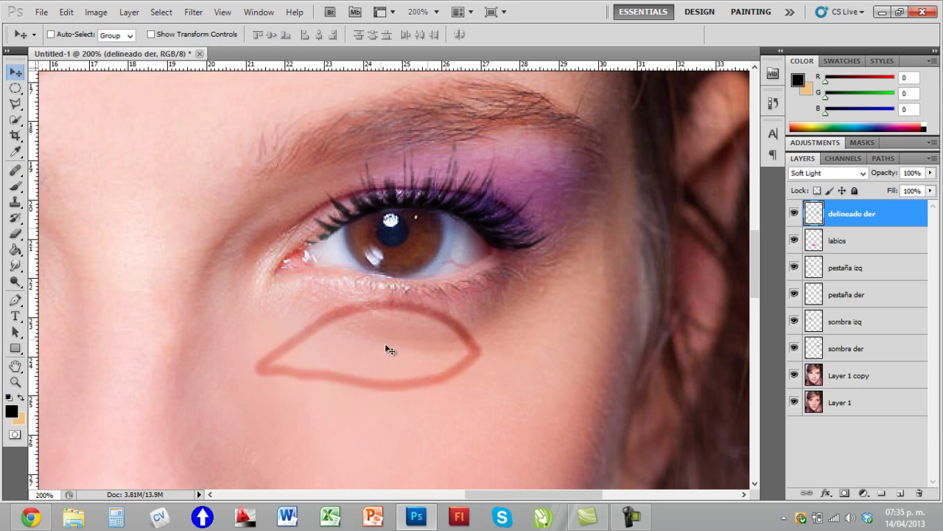
key("ctrl+shift+z")
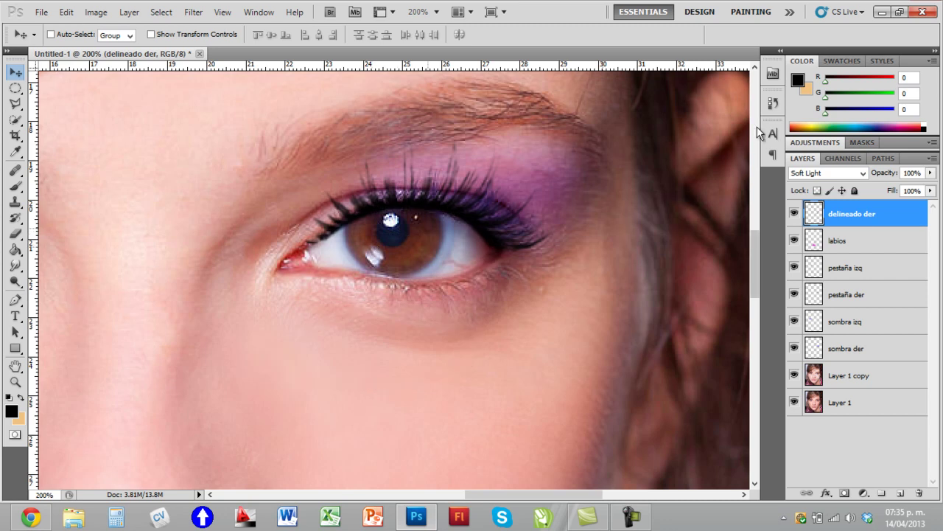
left_click(772, 104)
Step: Revert to the Stroke Path history state and deselect the work path
left_click(668, 344)
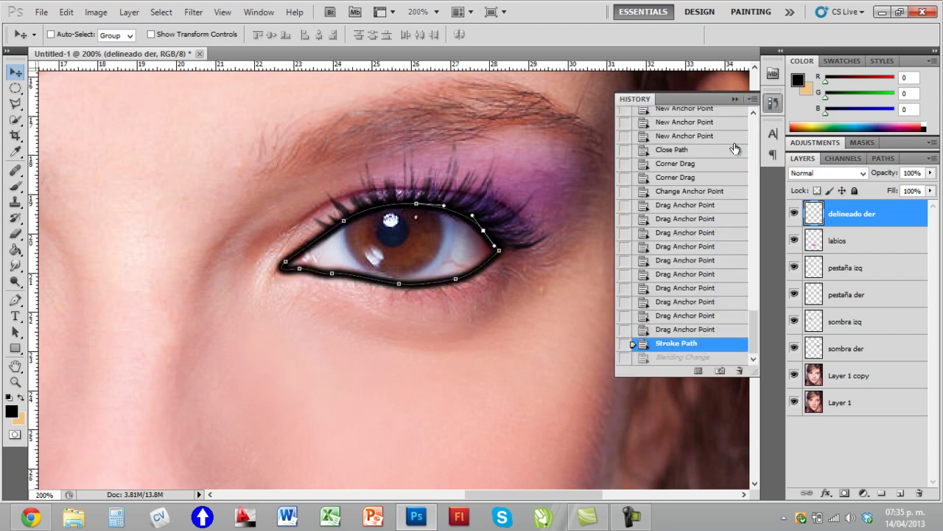
left_click(734, 98)
left_click(884, 158)
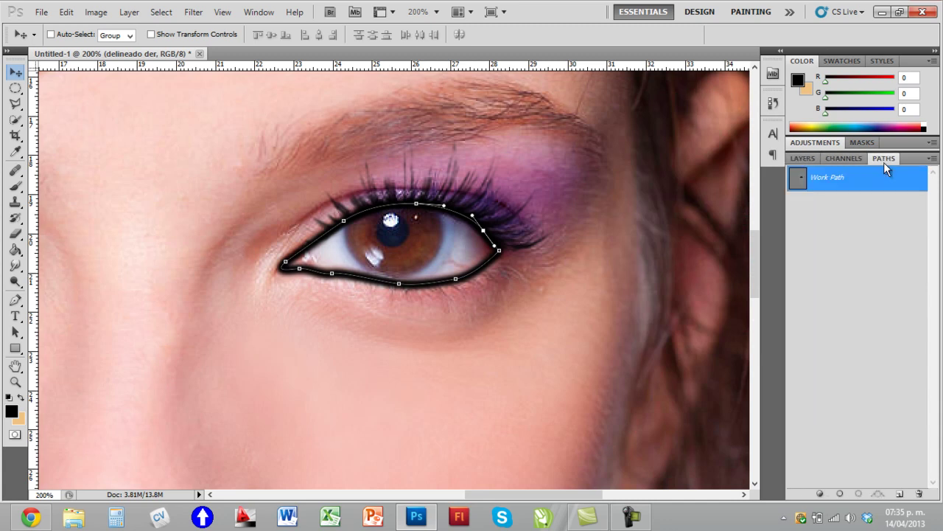
left_click(863, 224)
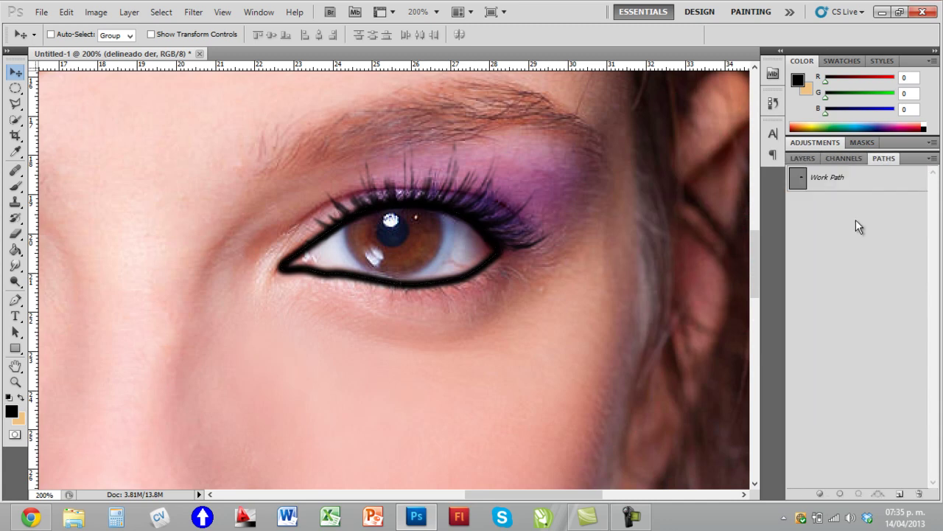
left_click(803, 158)
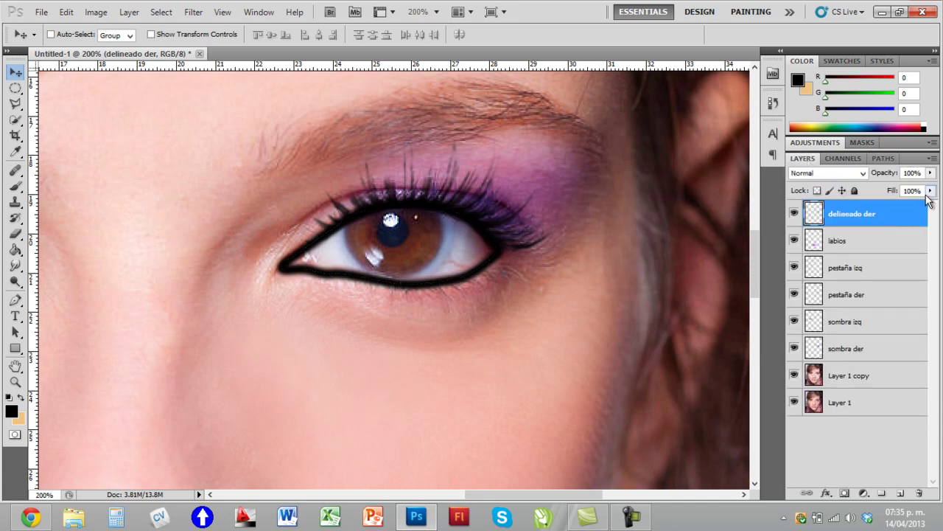
Step: Lower the eyeliner layer's fill to about 63% and erase the lower liner's inner-corner end
left_click(931, 190)
mouse_move(926, 204)
left_mouse_down()
mouse_move(900, 207)
mouse_move(910, 212)
left_mouse_up()
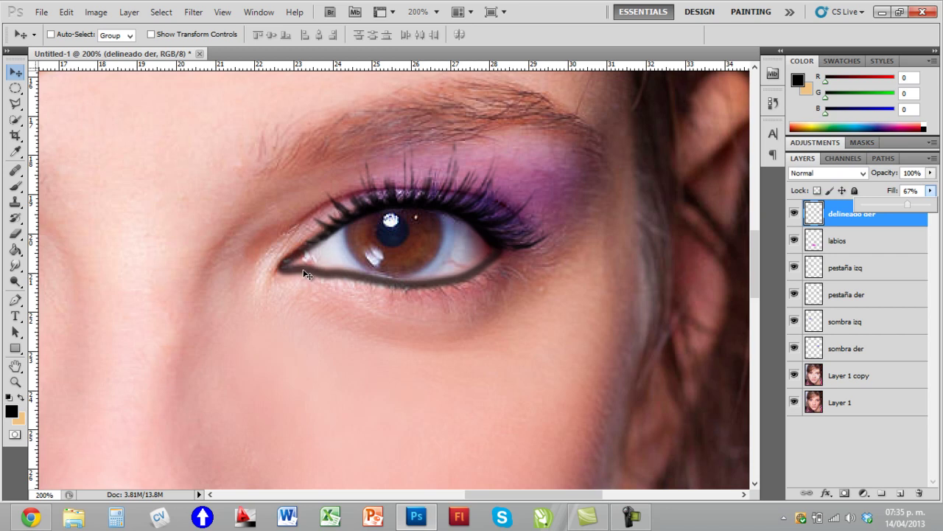
left_click(14, 233)
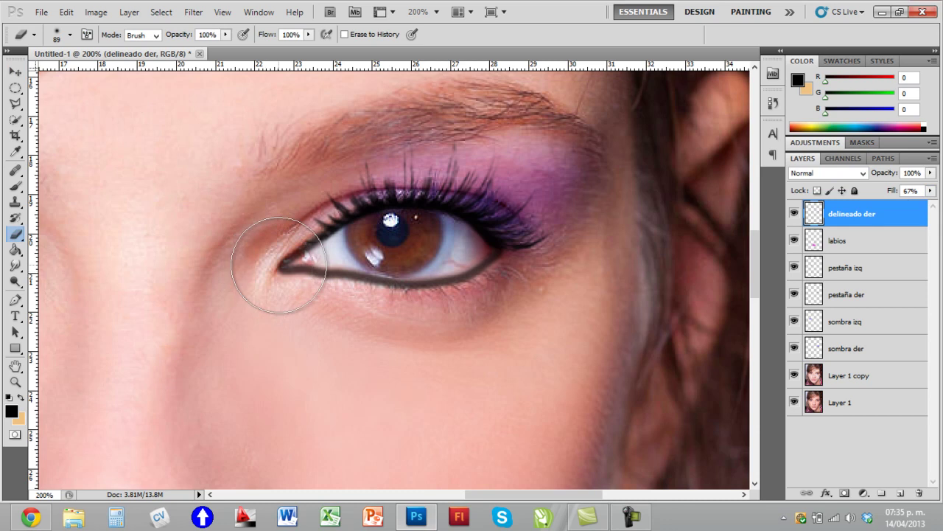
left_click_drag(270, 252, 252, 288)
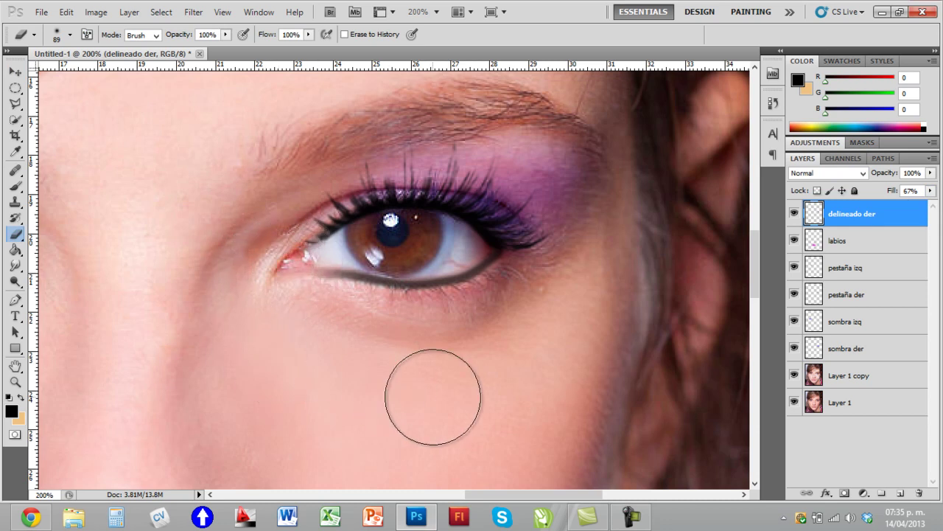
key("ctrl+minus")
key("ctrl+minus")
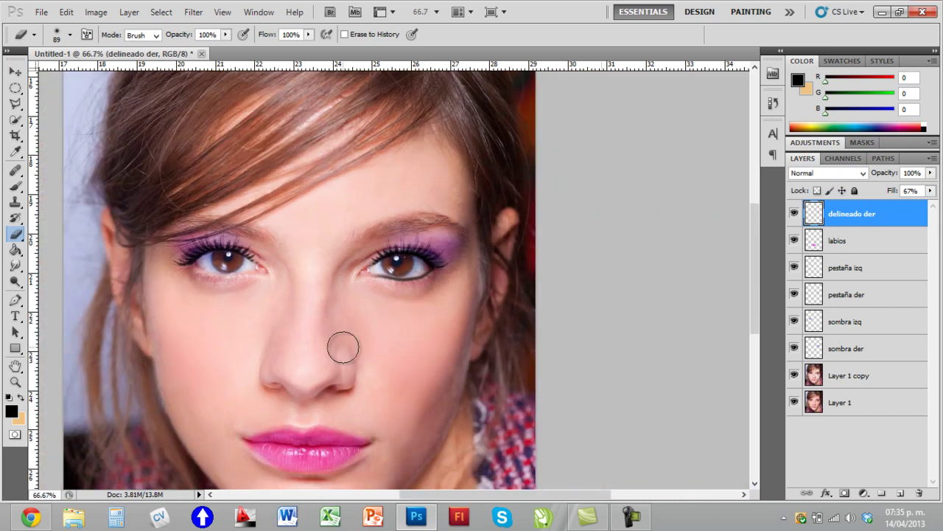
Step: Readjust the eyeliner fill, dropping it to 47% and raising it back up
left_click(14, 71)
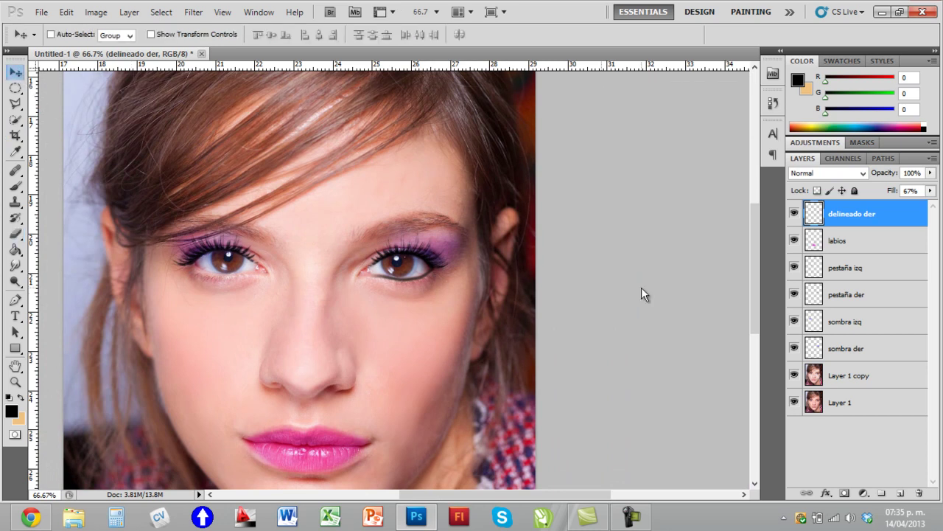
left_click_drag(930, 190, 896, 214)
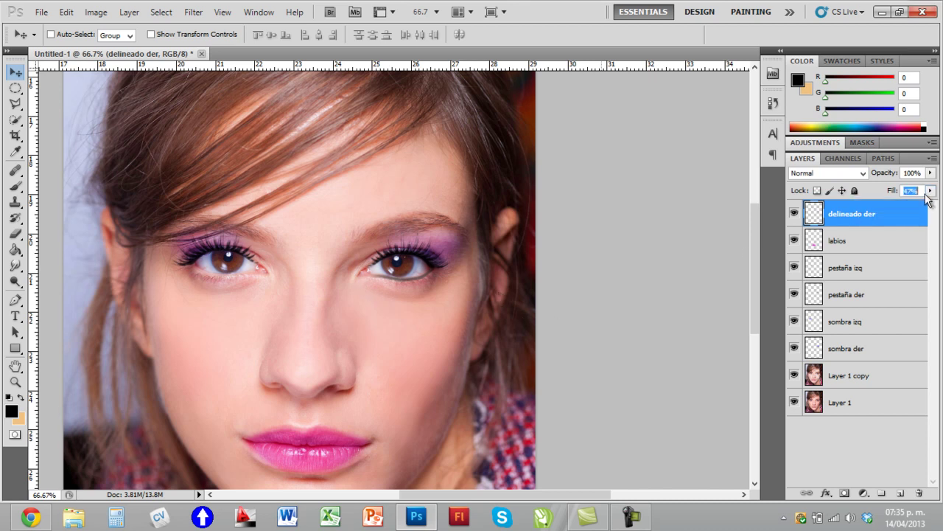
left_click_drag(895, 206, 906, 210)
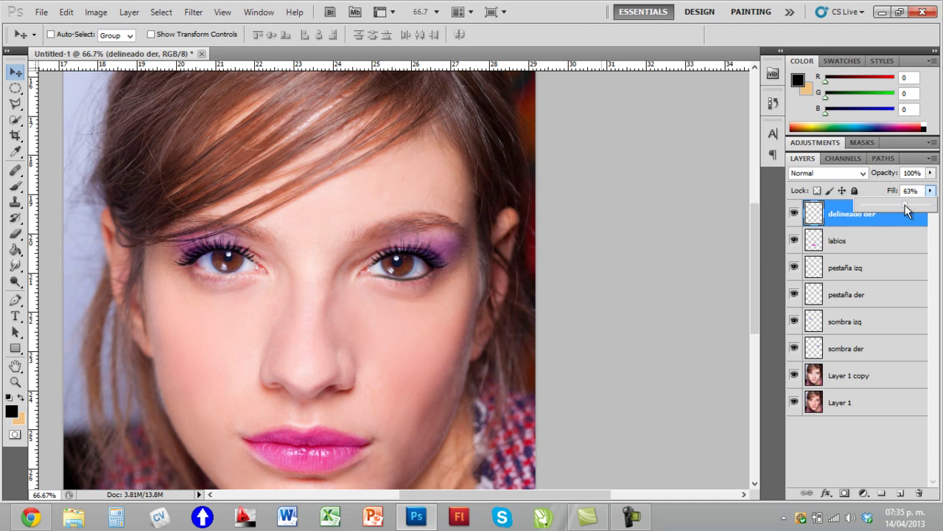
Step: Duplicate delineado der as 'delineado izq' and drag the copy below the left eye
left_click_drag(417, 278, 412, 326)
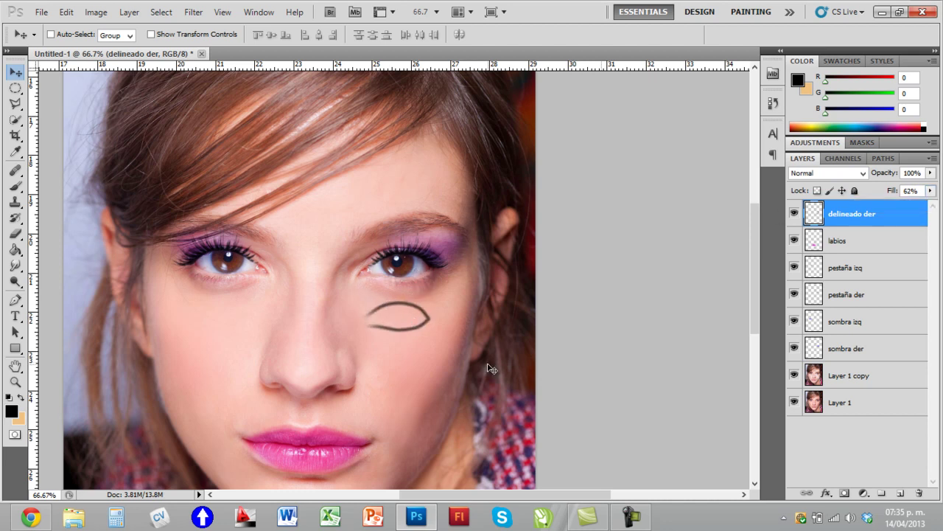
key("ctrl+z")
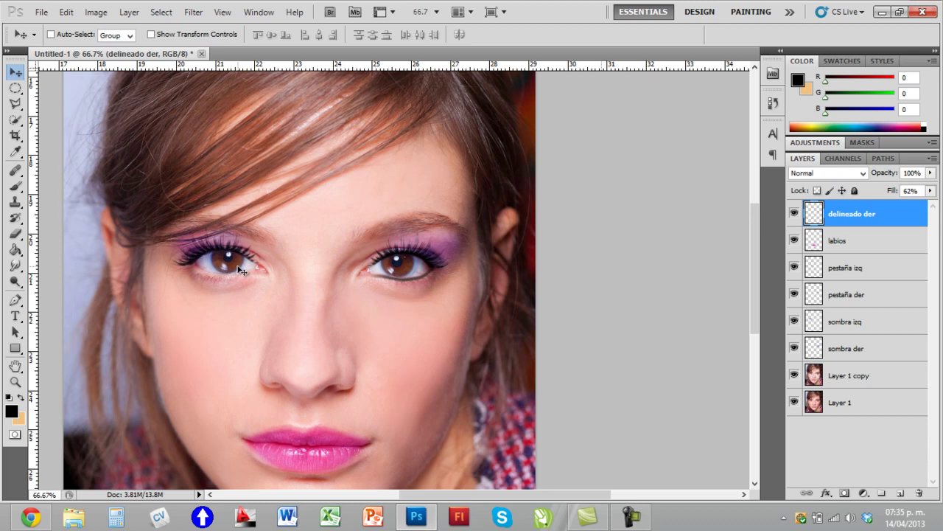
right_click(861, 214)
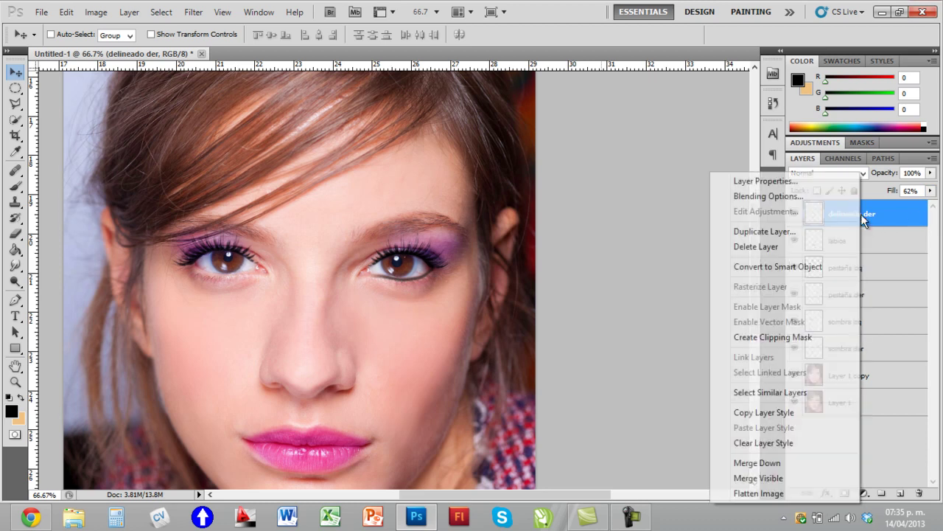
left_click(790, 233)
left_click_drag(466, 173, 424, 183)
type("izq")
left_click(579, 161)
mouse_move(396, 278)
left_mouse_down()
mouse_move(230, 299)
mouse_move(233, 307)
left_mouse_up()
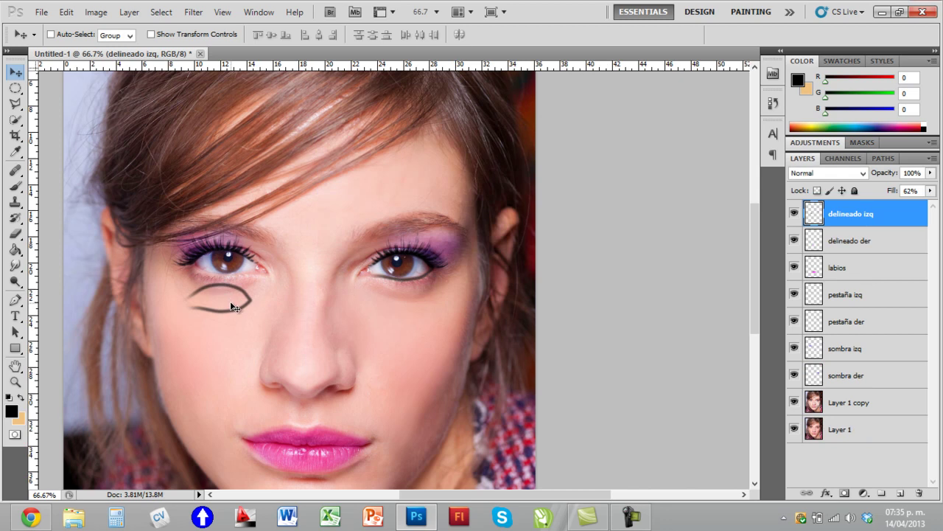
Step: Flip the delineado izq eyeliner horizontally with Free Transform and nudge it into place
key("ctrl+t")
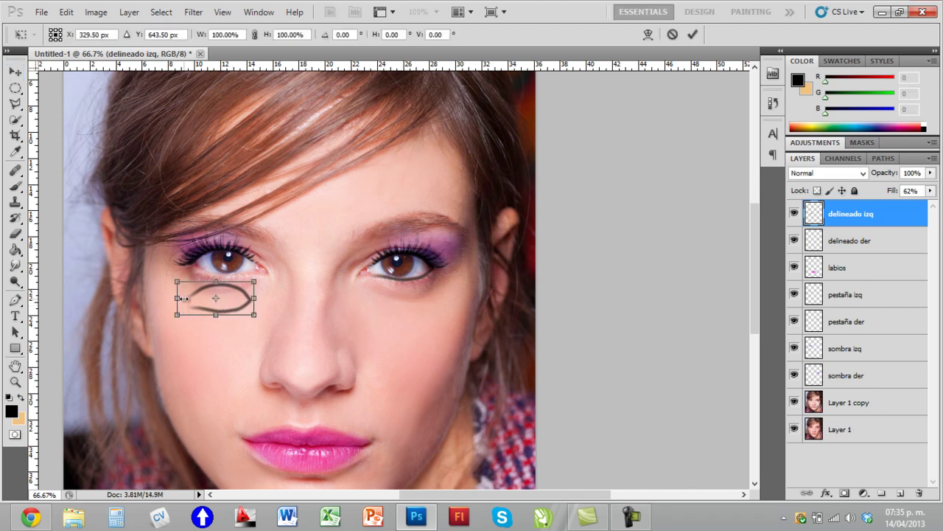
mouse_move(178, 298)
left_mouse_down()
mouse_move(344, 300)
mouse_move(244, 269)
left_mouse_up()
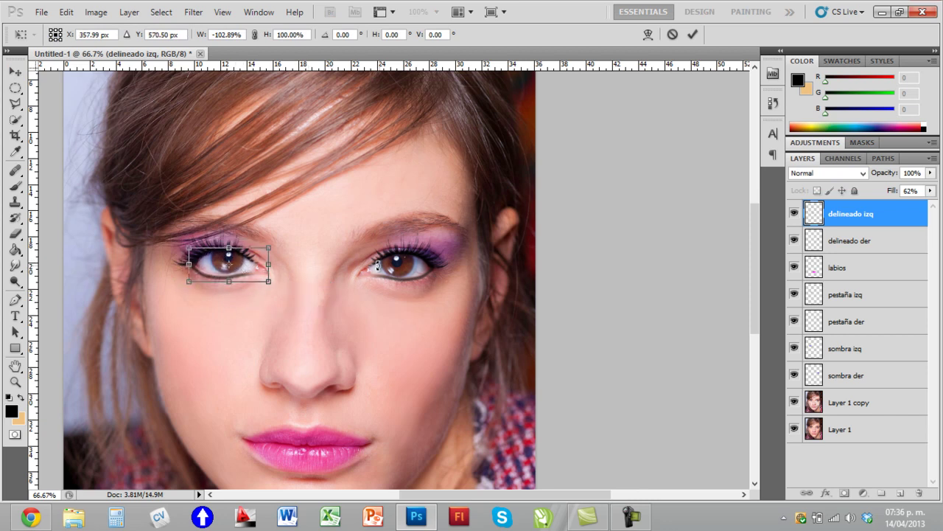
key("Left")
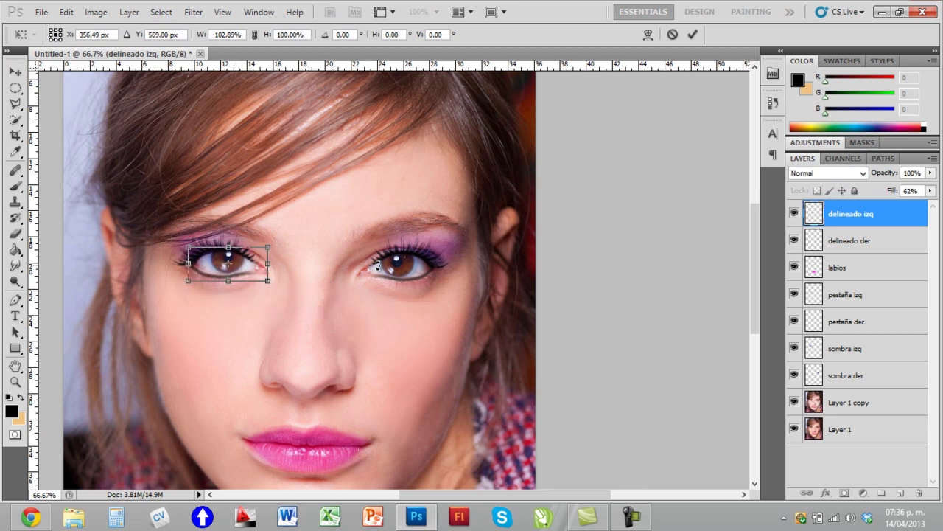
key("Up")
key("Return")
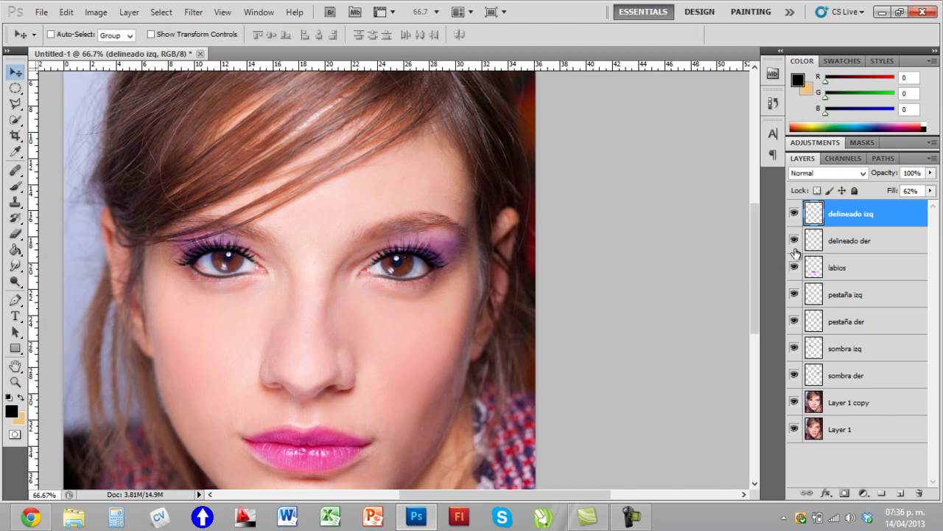
Step: Fine-tune the positions of the delineado der and delineado izq eyeliners under the eyes
left_click(854, 241)
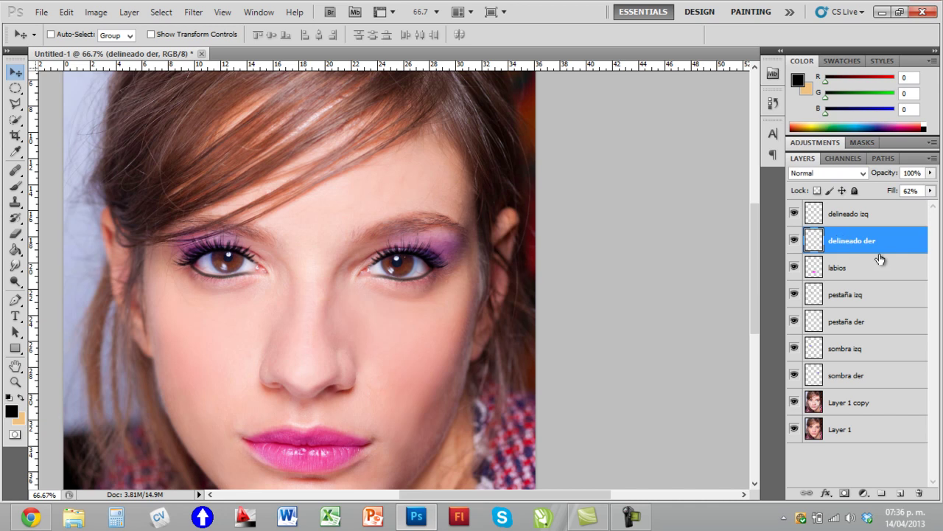
key("Down")
key("Down")
key("Down")
left_click_drag(390, 260, 403, 282)
left_click_drag(400, 269, 407, 266)
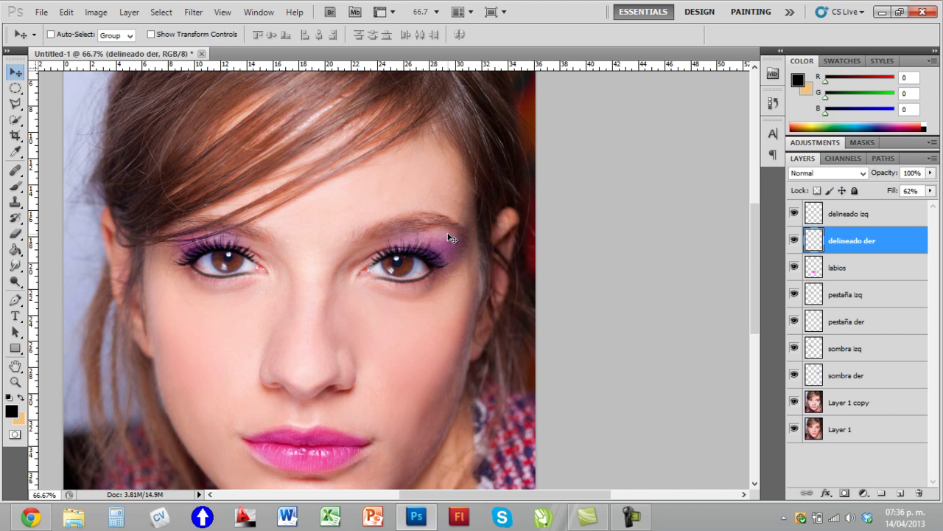
key("Up")
left_click(861, 221)
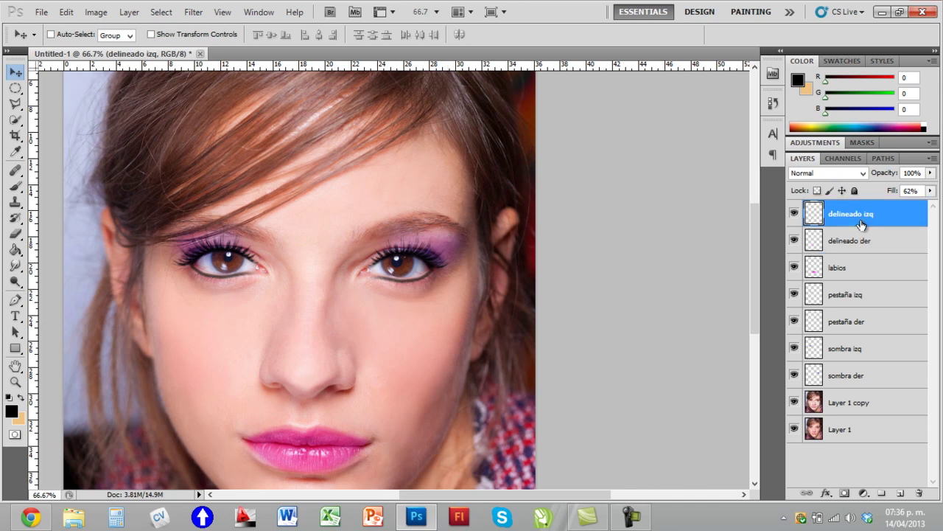
key("Up")
scroll(417, 283, "down", 2)
scroll(417, 277, "down", 1)
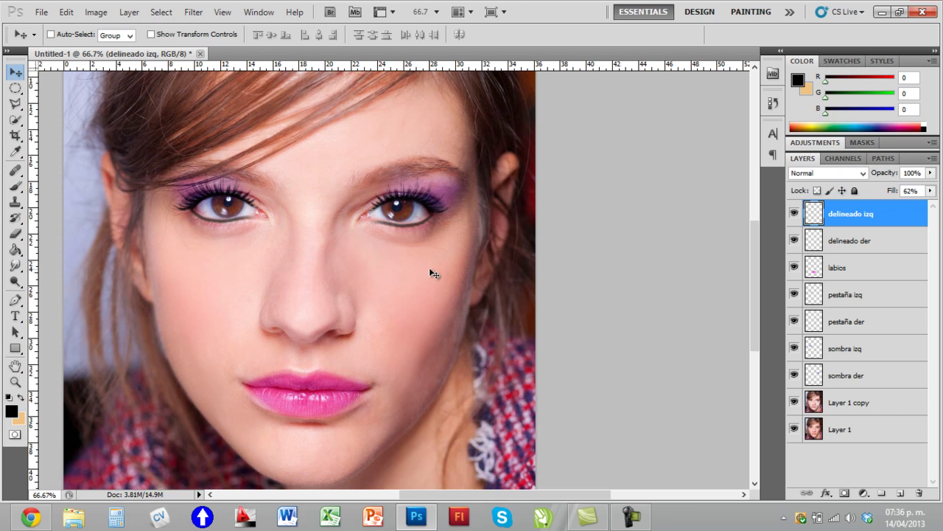
left_click(15, 381)
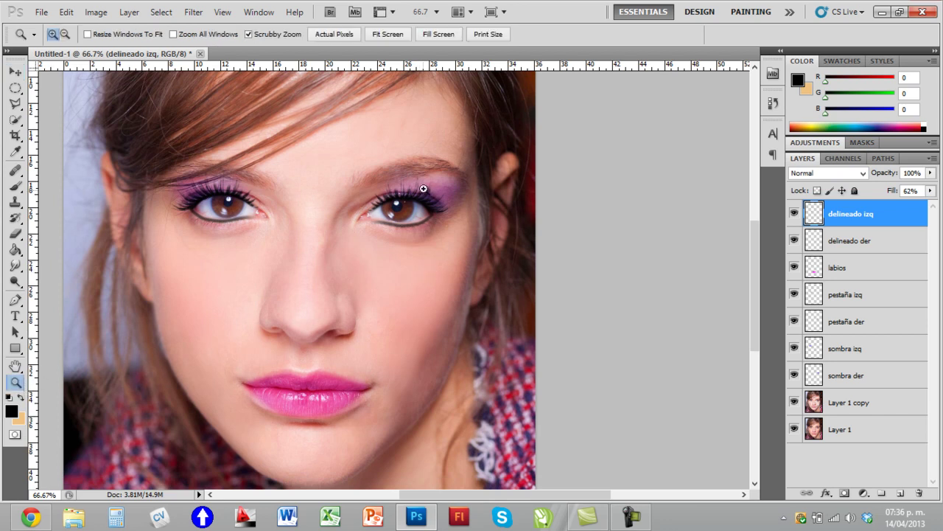
Step: Add a new layer named 'ojo der'
left_click(901, 492)
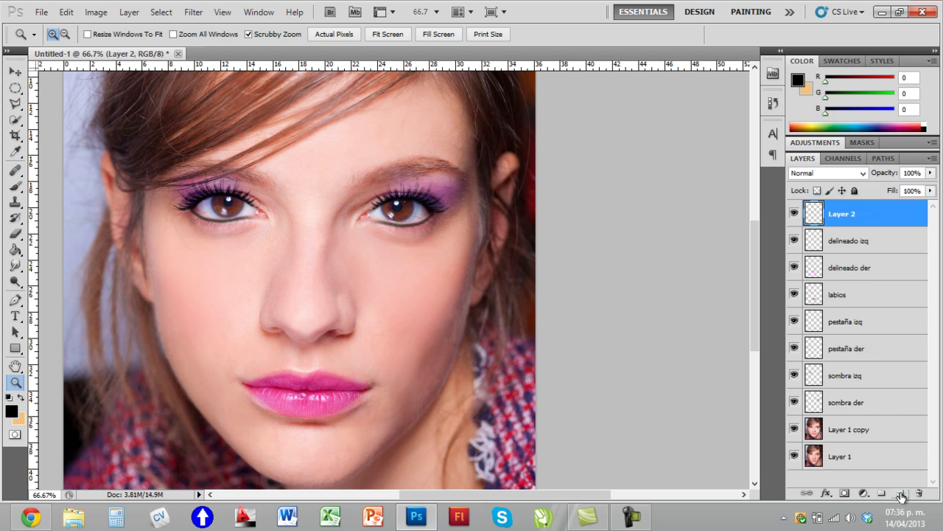
double_click(851, 214)
type("ojo der")
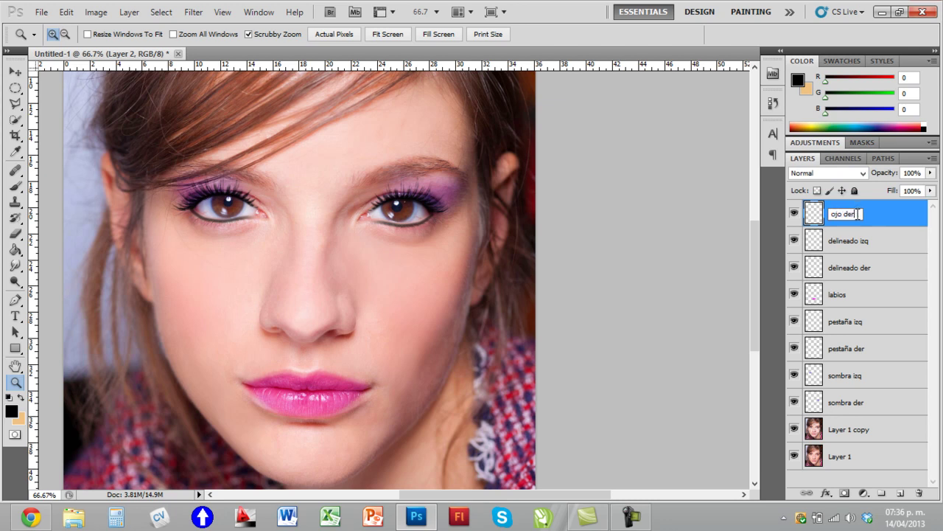
key("Return")
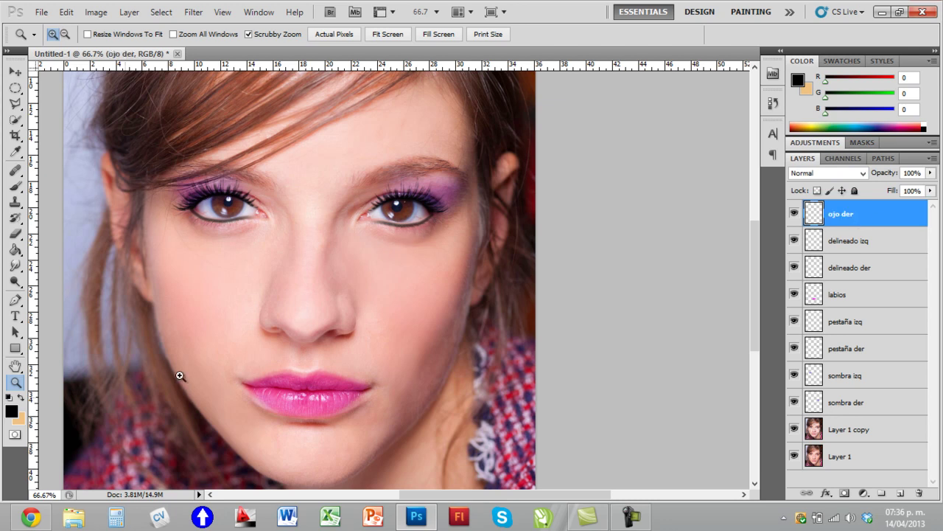
Step: Zoom to 300% and select the right iris with an ellipse, subtracting the pupil
left_click(400, 215)
left_click(401, 215)
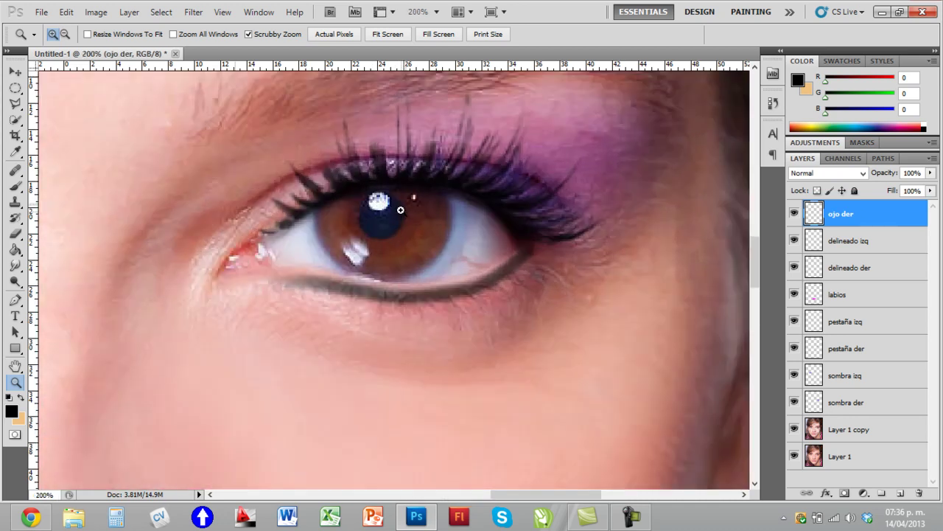
left_click(16, 89)
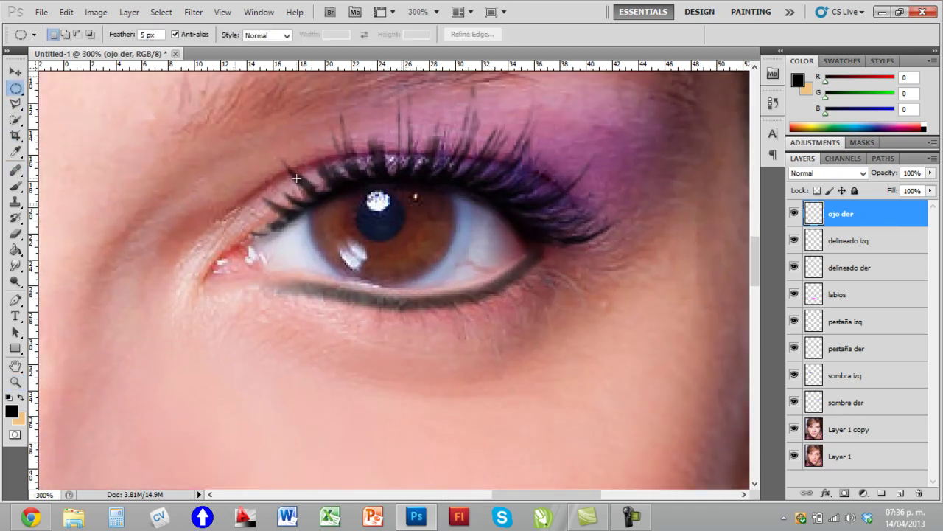
left_click_drag(431, 254, 453, 266)
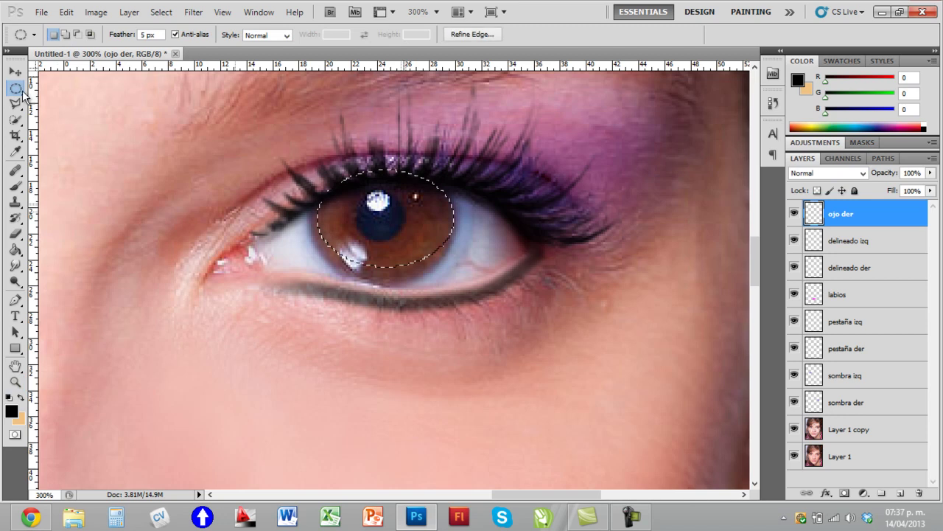
right_click(16, 88)
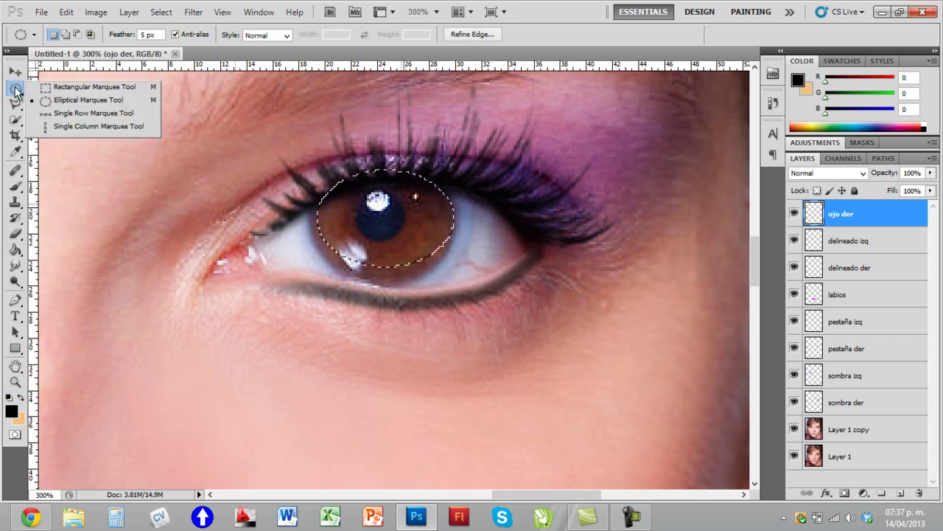
left_click(88, 100)
left_click(315, 169)
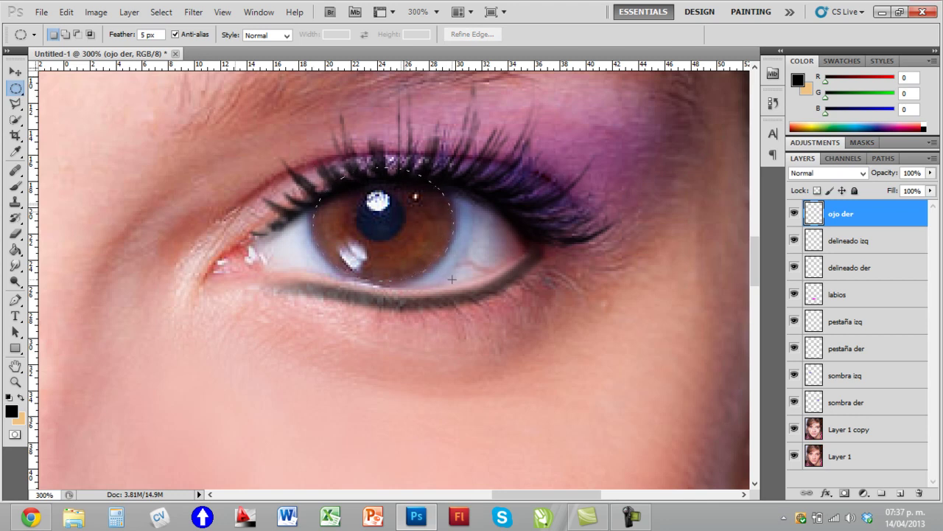
left_click_drag(452, 279, 451, 279)
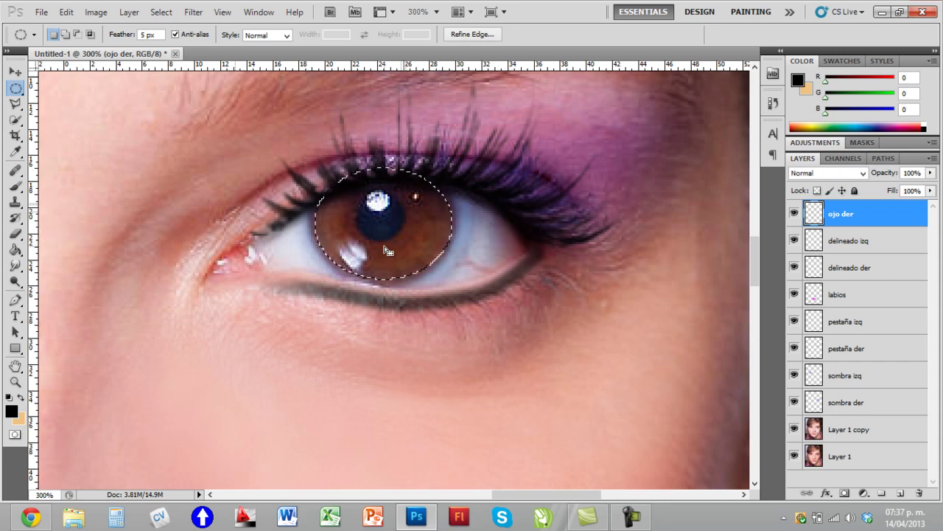
key("shift")
key("alt")
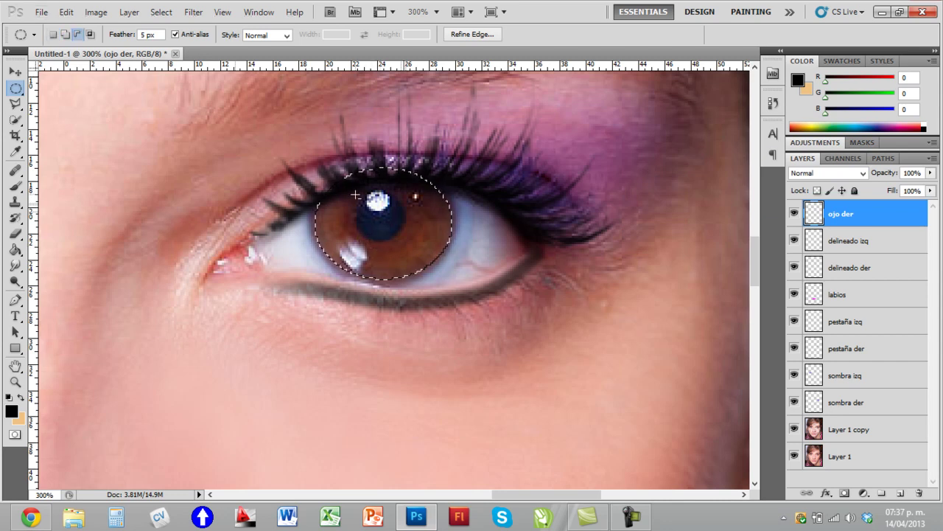
left_click_drag(353, 189, 405, 238)
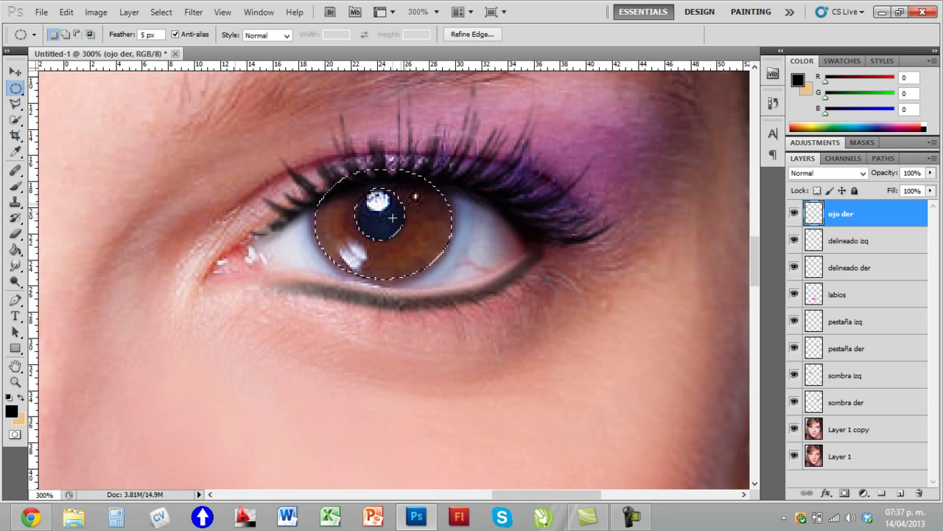
Step: Try dark paint on the iris, undo it, and start choosing a blue foreground colour
left_click(15, 186)
mouse_move(340, 212)
left_mouse_down()
mouse_move(333, 268)
mouse_move(436, 213)
mouse_move(382, 163)
left_mouse_up()
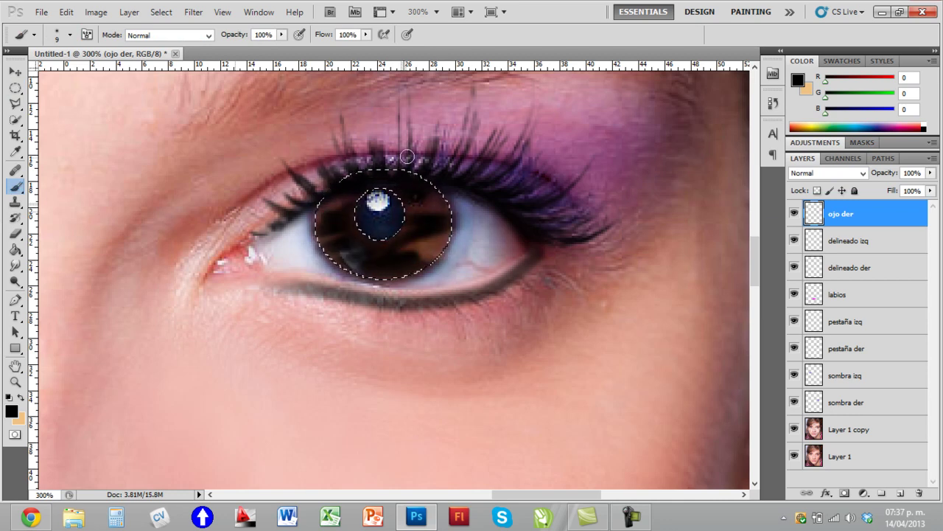
key("ctrl+z")
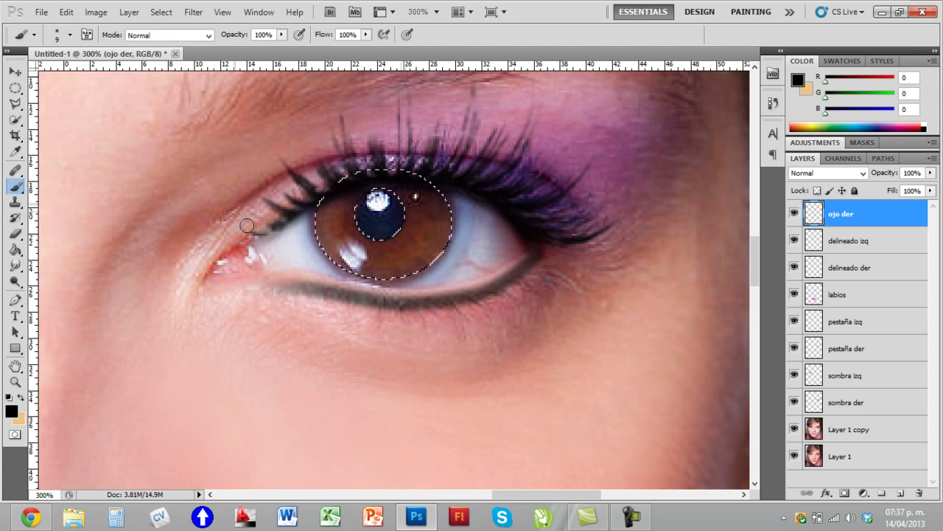
left_click(11, 411)
left_click(625, 253)
Step: Paint the selected iris bright blue 006cff with a 54 px brush
left_click(604, 184)
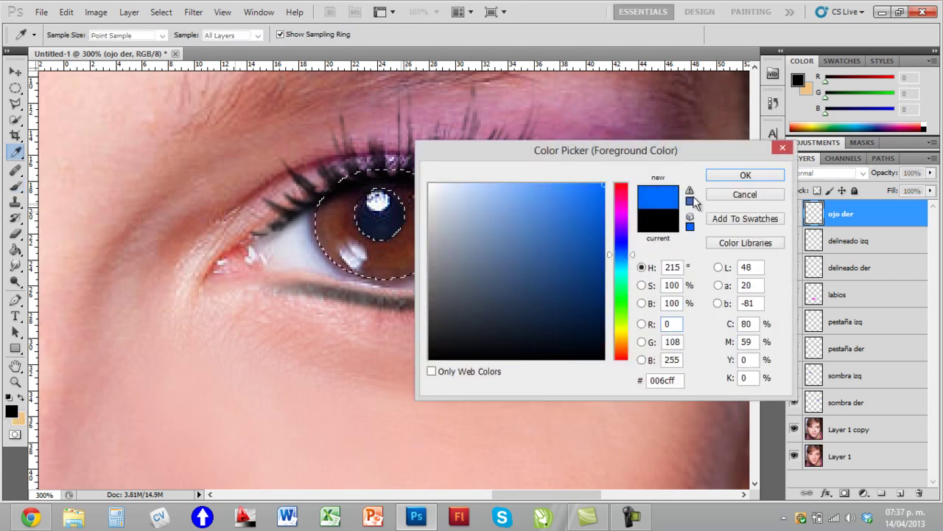
left_click(746, 175)
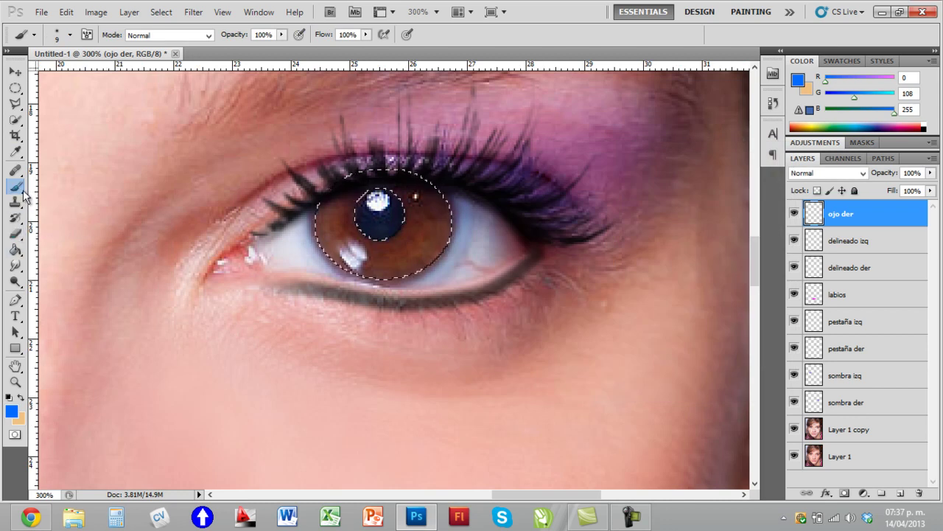
left_click(70, 34)
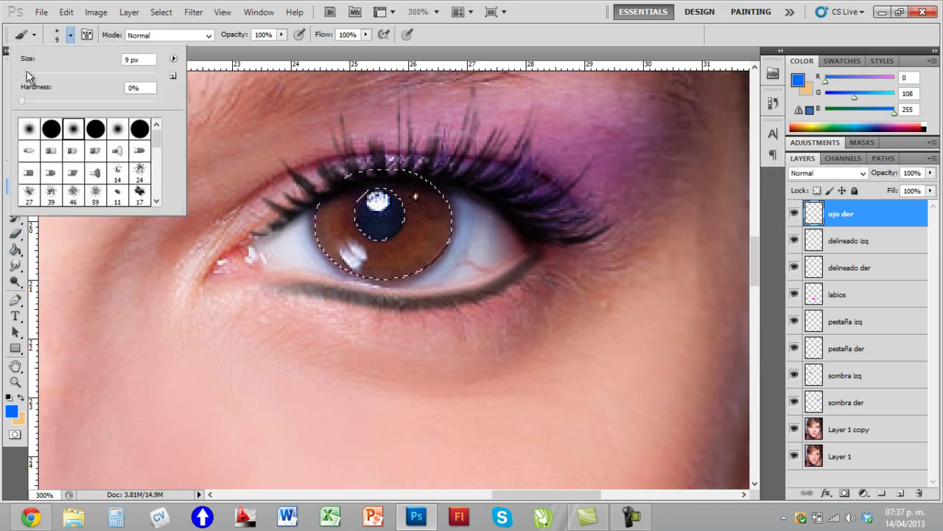
left_click_drag(27, 75, 57, 71)
left_click(70, 34)
mouse_move(387, 221)
left_mouse_down()
mouse_move(362, 217)
mouse_move(432, 243)
mouse_move(411, 211)
mouse_move(434, 236)
left_mouse_up()
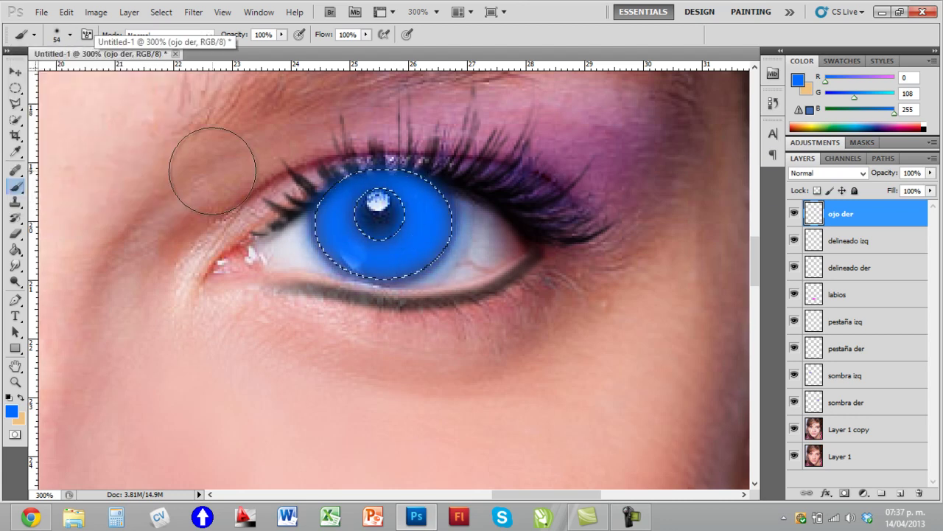
Step: Deselect the iris and resize the brush to 39 px
left_click(14, 72)
left_click(14, 88)
left_click(387, 131)
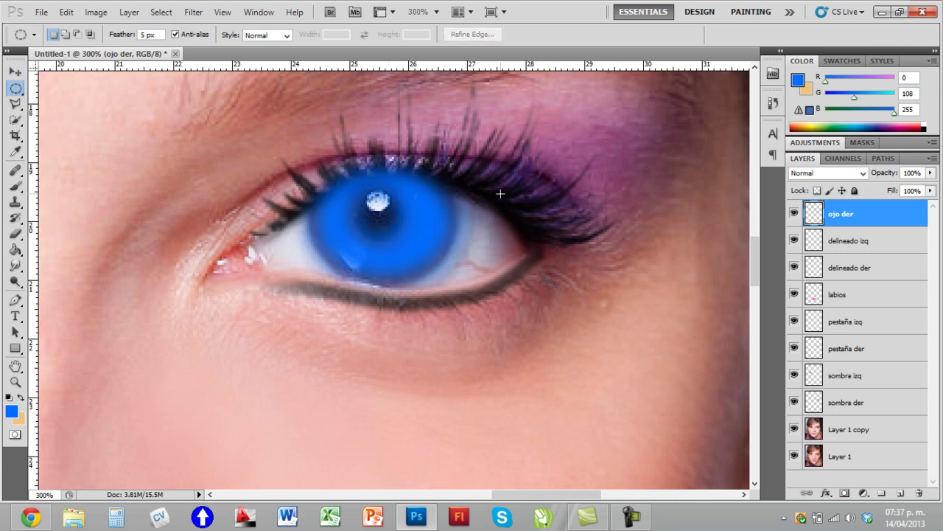
left_click(15, 233)
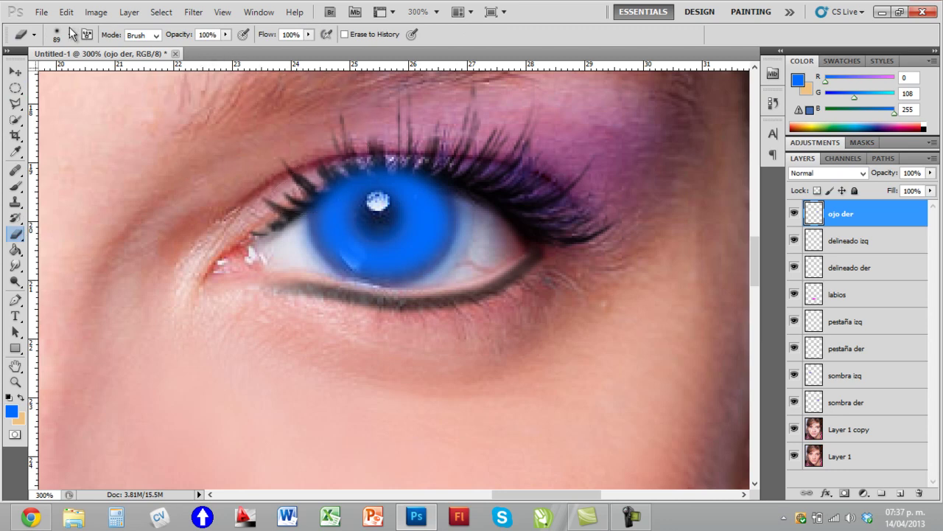
left_click(70, 35)
left_click_drag(72, 72, 47, 72)
left_click(350, 179)
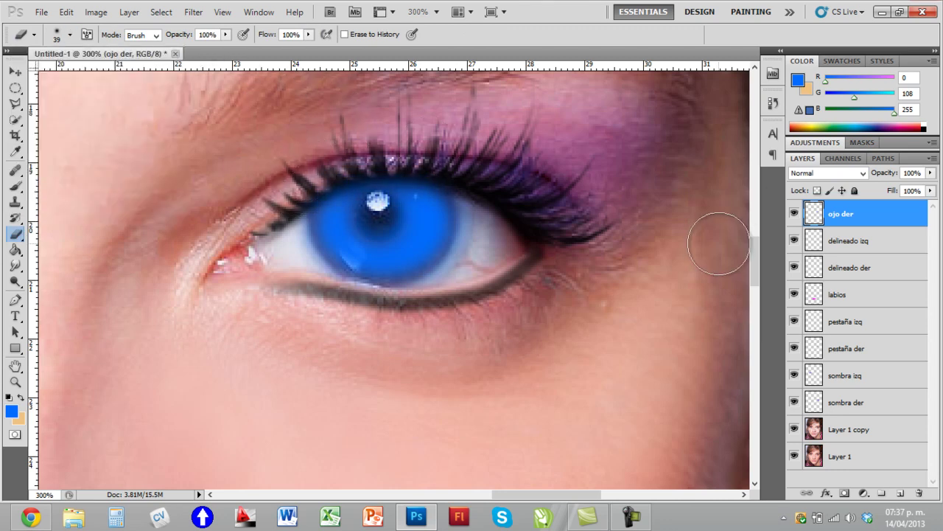
Step: Compare the ojo der layer on and off, then lower its fill to about 41%
left_click(15, 72)
left_click(794, 213)
left_click(794, 213)
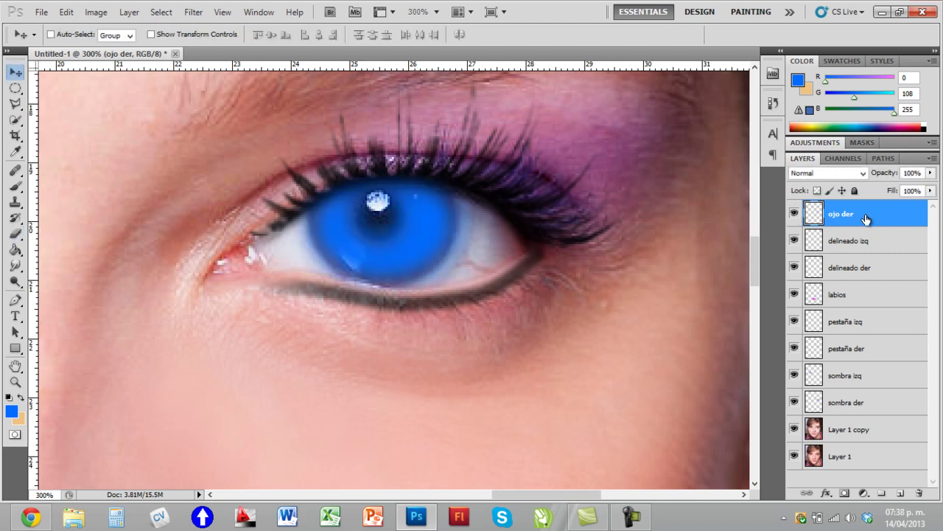
left_click(930, 190)
left_click_drag(908, 208, 900, 205)
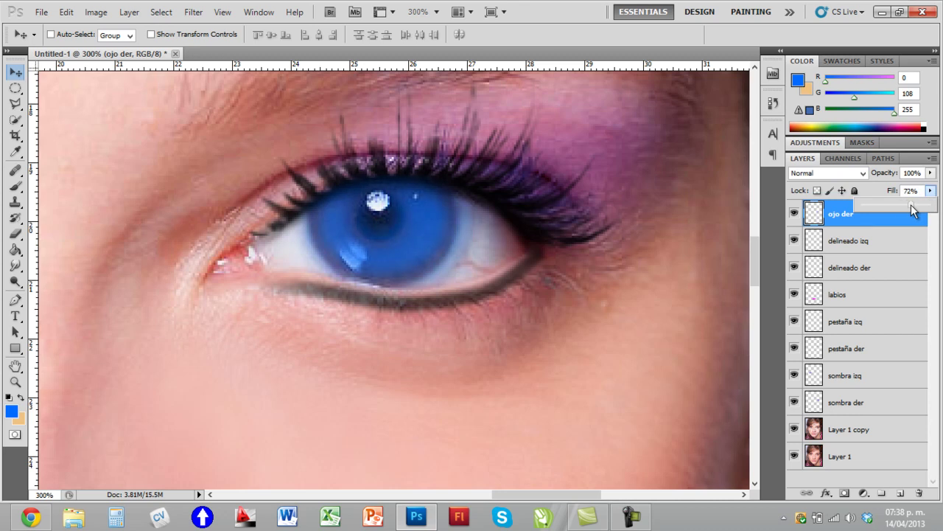
key("ctrl+minus")
key("ctrl+minus")
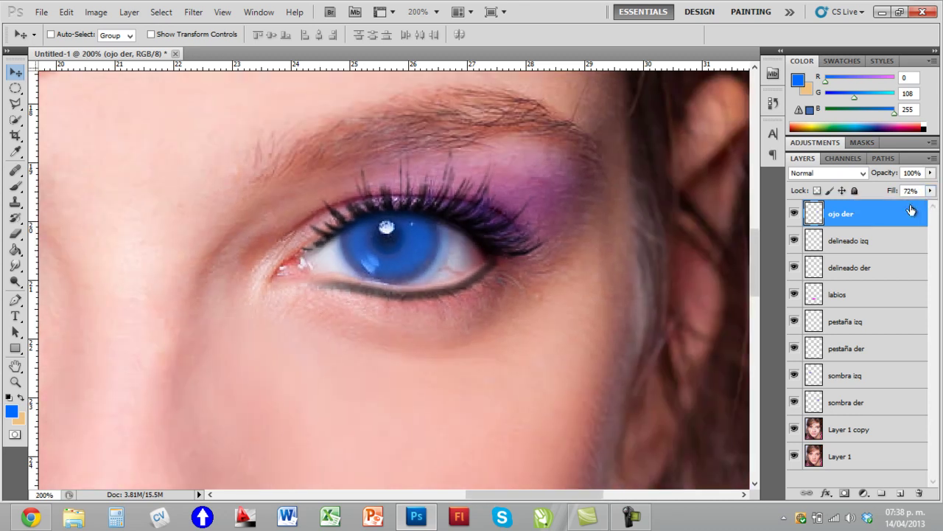
key("ctrl+minus")
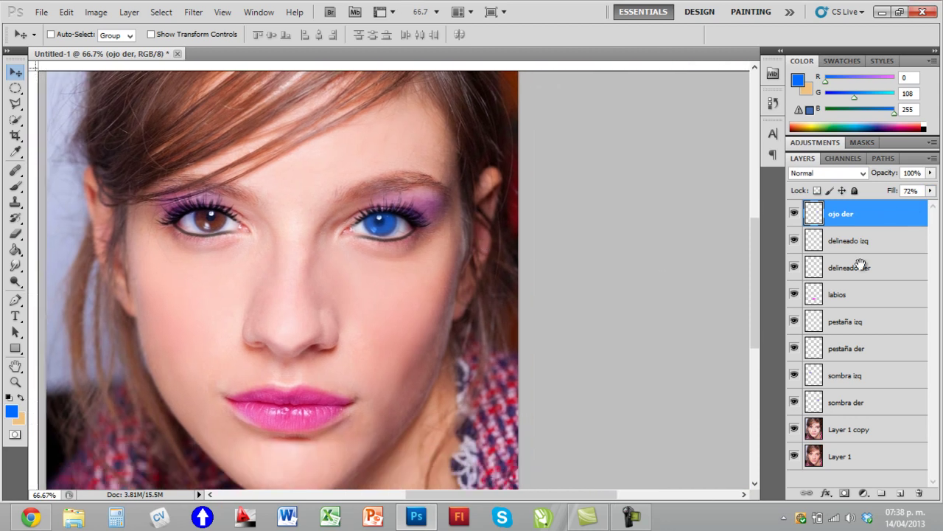
left_click(930, 191)
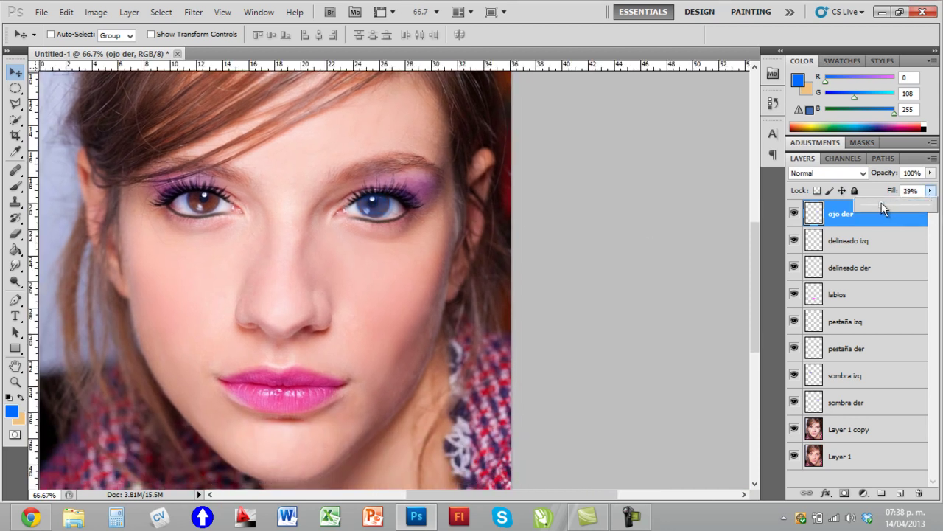
left_click_drag(880, 203, 885, 204)
Step: Duplicate ojo der as 'ojo izq' and drag the blue iris copy onto the left eye
left_click(875, 222)
right_click(872, 217)
left_click(759, 231)
left_click_drag(434, 182, 406, 179)
type("iz")
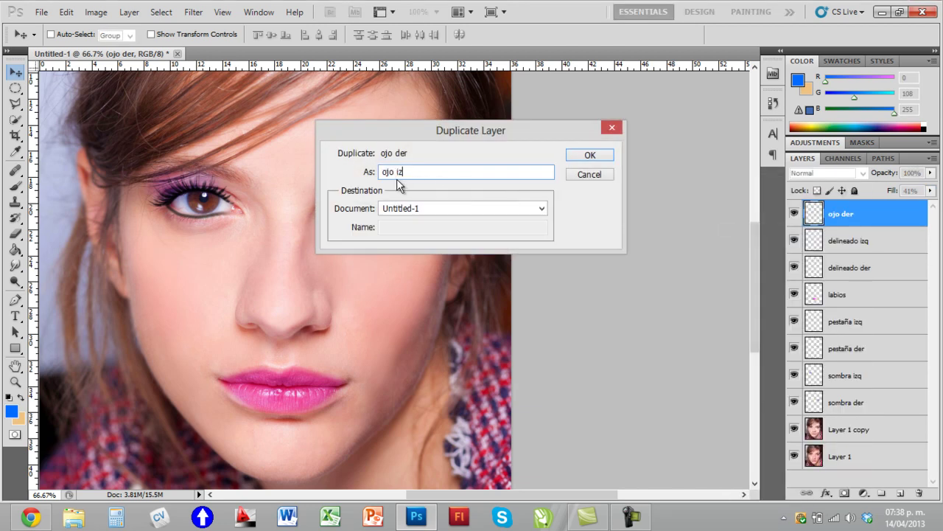
left_click(590, 156)
mouse_move(372, 211)
left_mouse_down()
mouse_move(251, 221)
mouse_move(185, 212)
mouse_move(198, 207)
left_mouse_up()
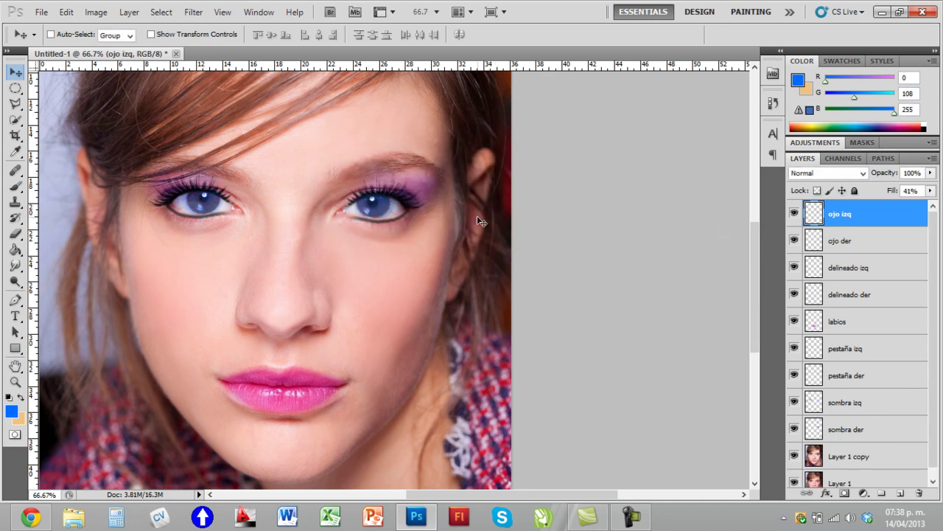
scroll(391, 245, "down", 3)
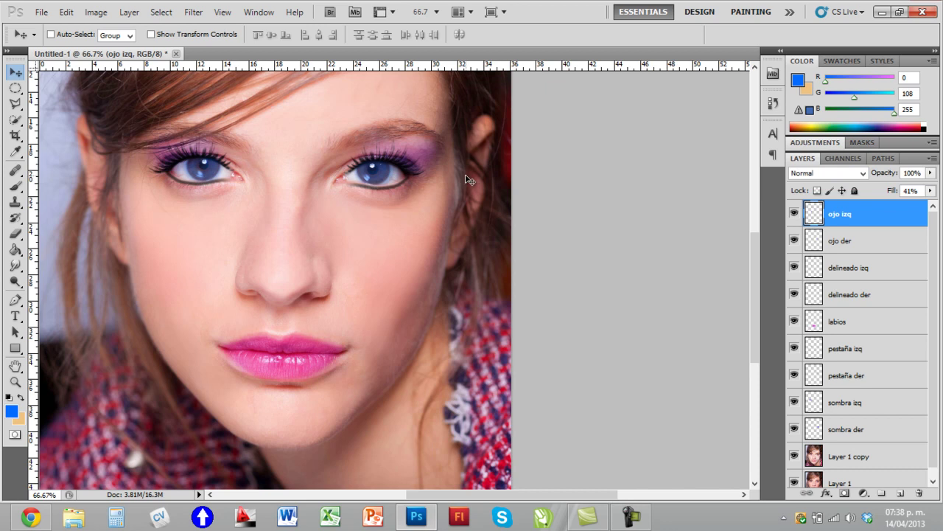
scroll(432, 294, "up", 1)
scroll(431, 293, "down", 1)
scroll(855, 295, "down", 1)
Step: Merge Layer 1 and Layer 1 copy into one base photo layer, Layer 1 copy
left_click(853, 476)
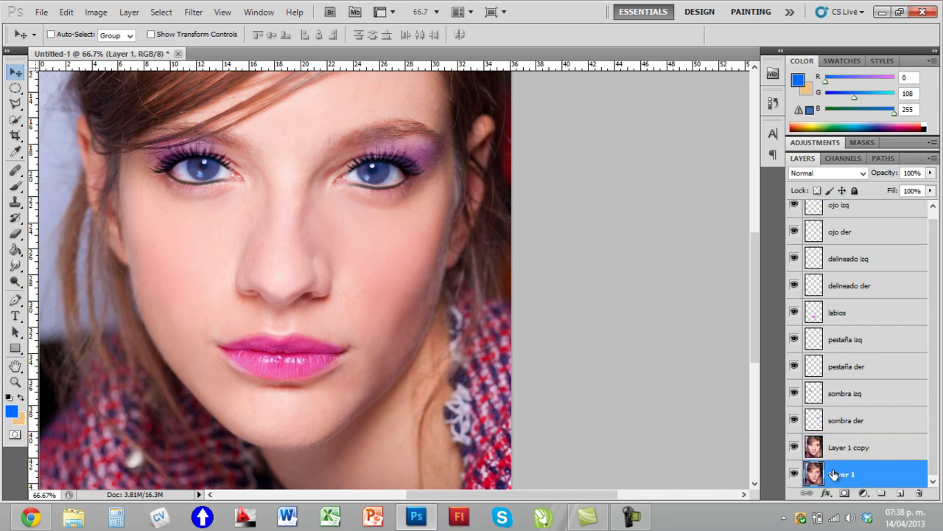
left_click(844, 453)
left_click(843, 476)
left_click(847, 453, "shift")
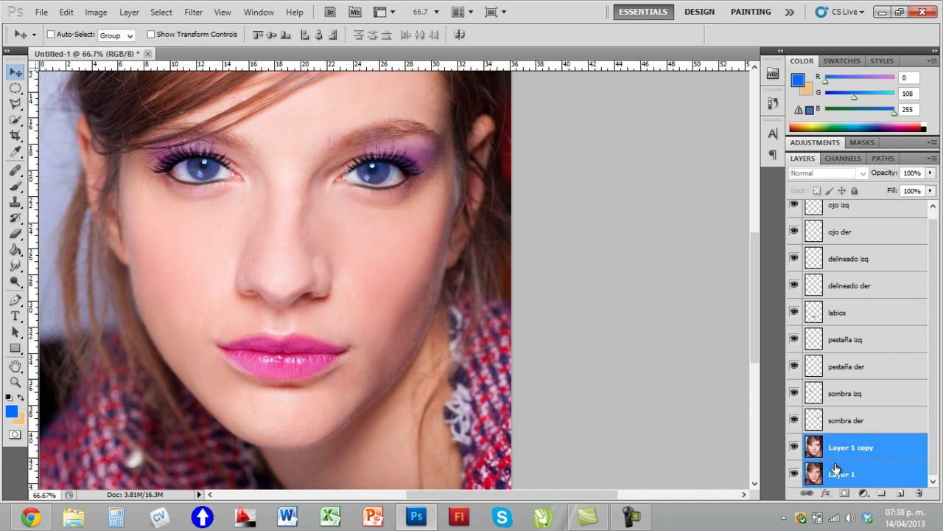
right_click(839, 453)
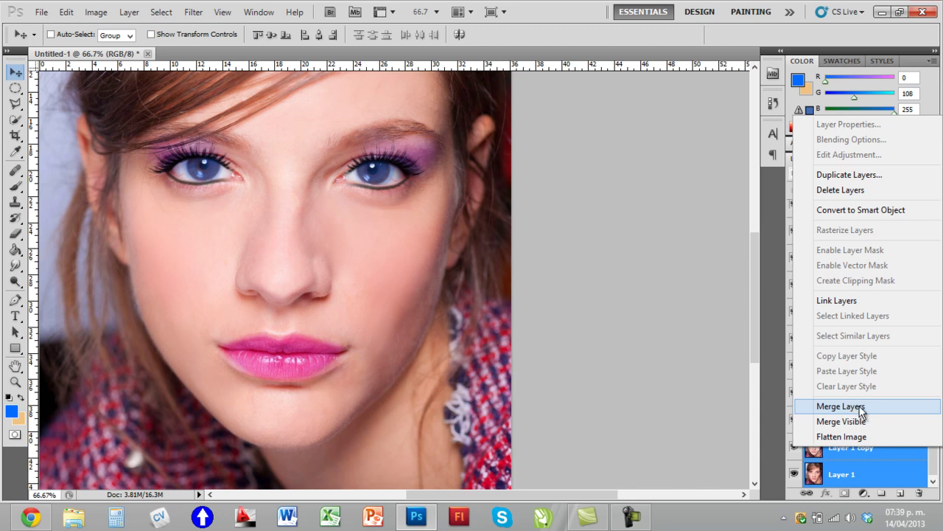
left_click(855, 410)
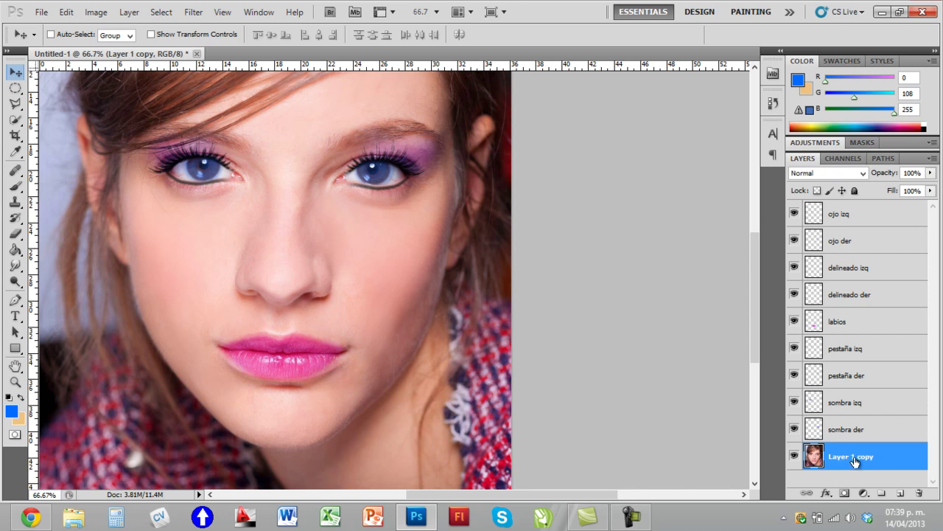
left_click(96, 12)
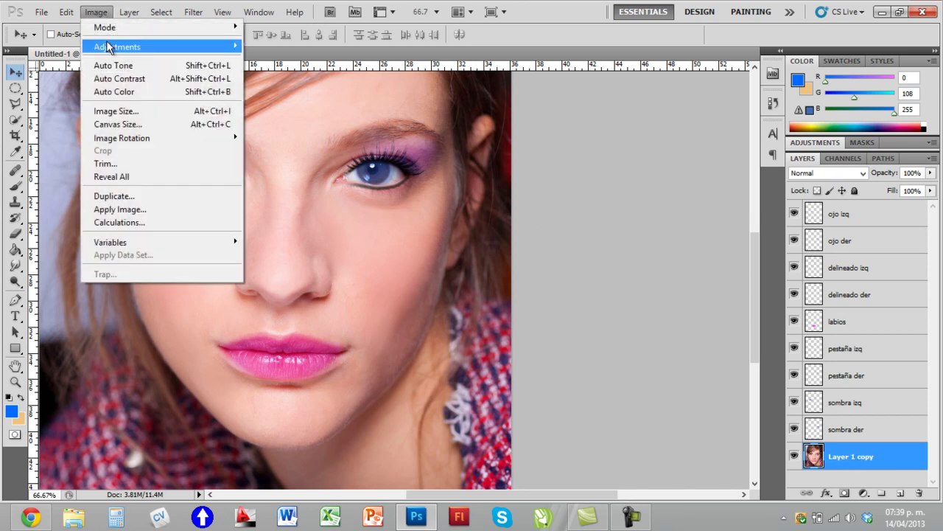
mouse_move(117, 47)
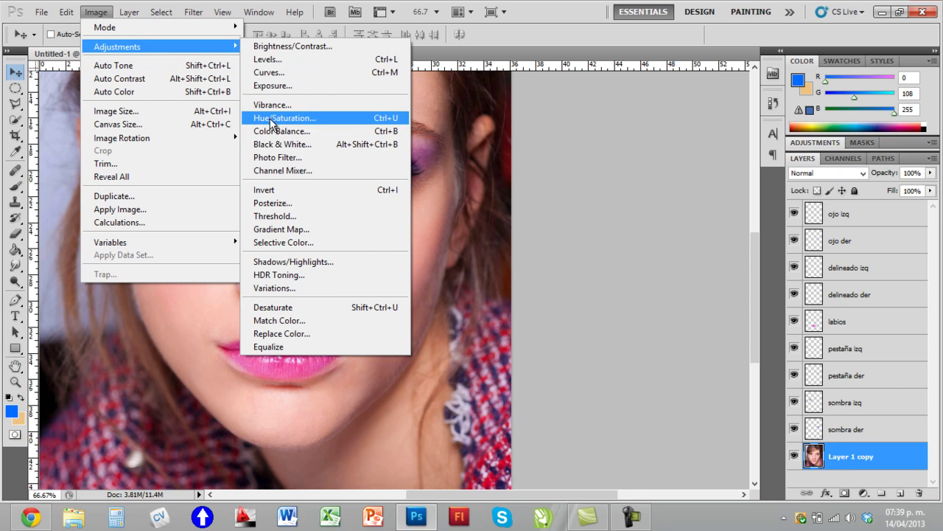
Step: Apply Hue/Saturation with Saturation +36 to the Layer 1 copy portrait
left_click(291, 121)
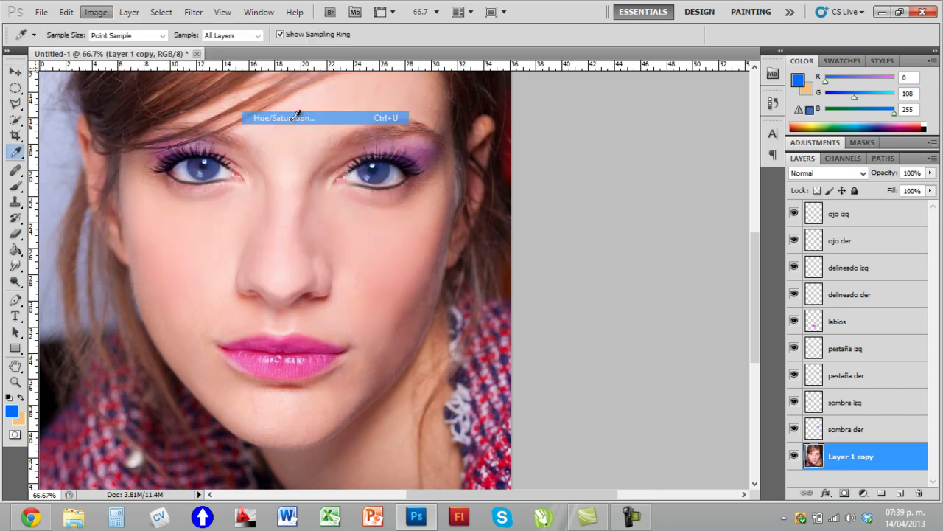
left_click_drag(691, 241, 717, 242)
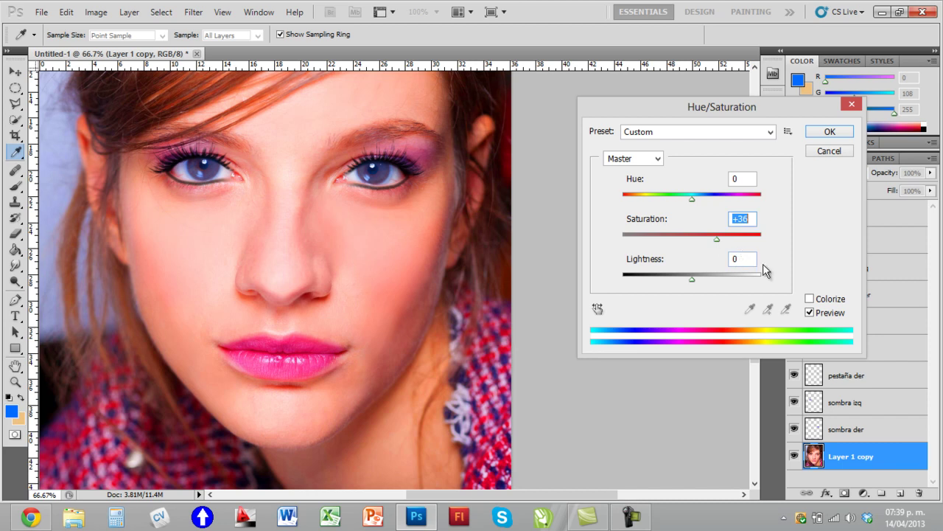
left_click(830, 132)
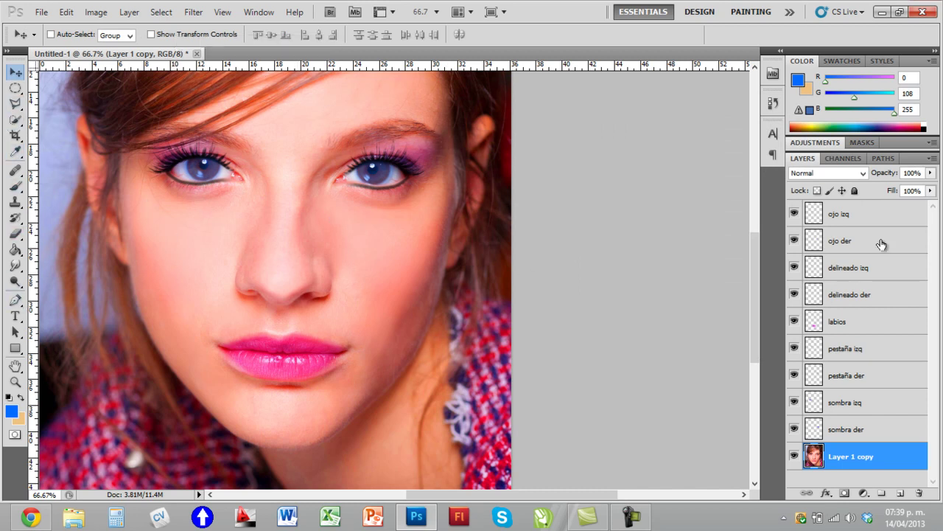
Step: Add a new empty layer above ojo izq named 'ceja der'
left_click(848, 214)
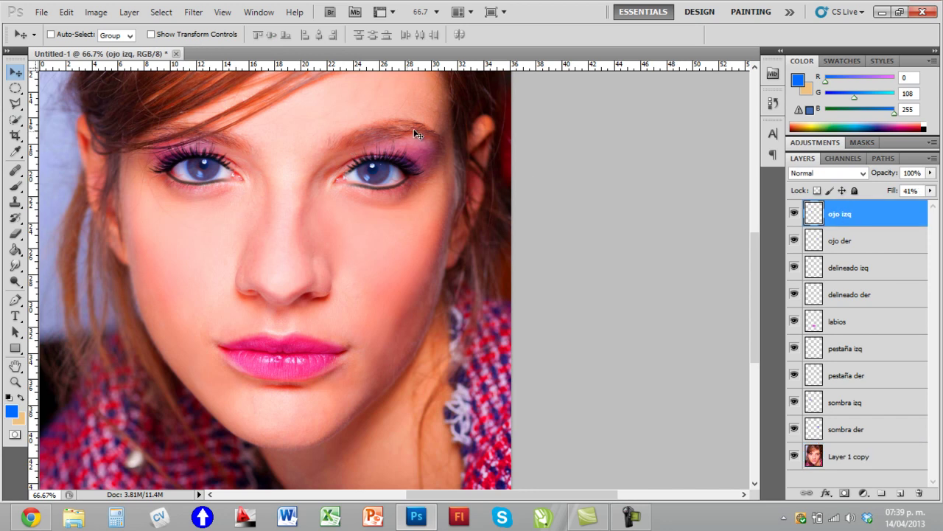
left_click(900, 493)
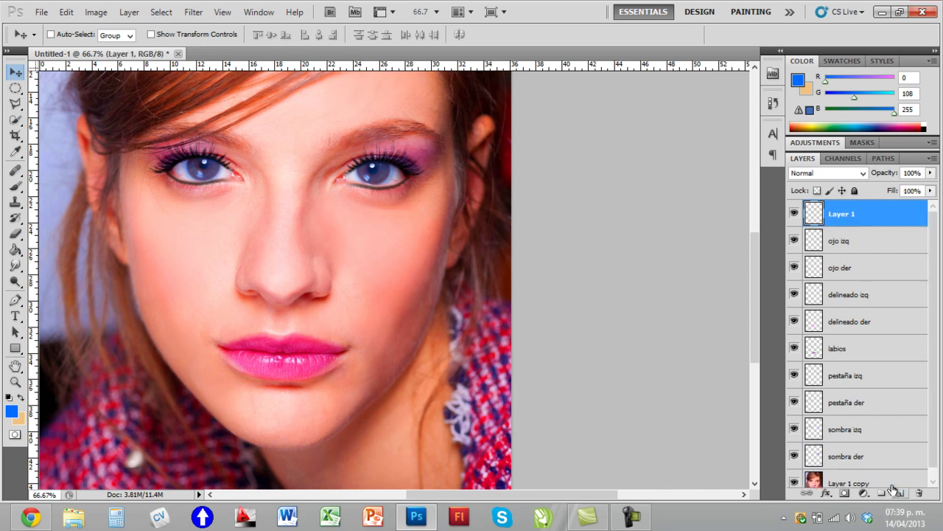
double_click(844, 218)
type("ceja der")
left_click(880, 213)
Step: Trace a freehand lasso selection around the right-side eyebrow
left_click(14, 105)
left_click(15, 105)
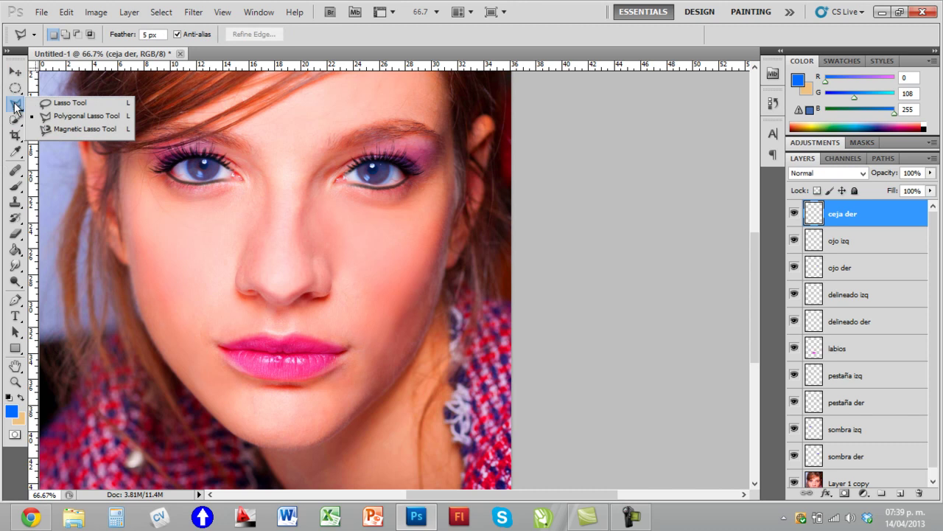
left_click(52, 104)
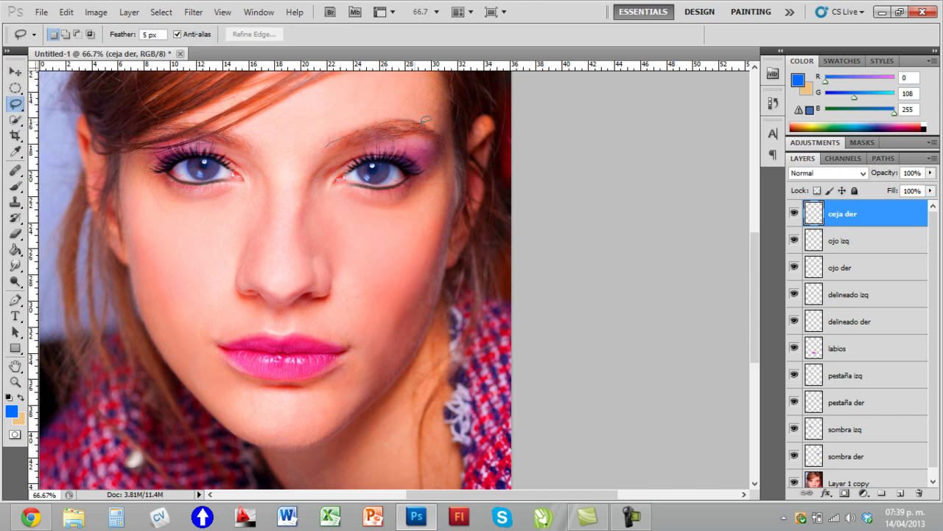
left_click_drag(450, 144, 435, 138)
left_click_drag(324, 143, 325, 143)
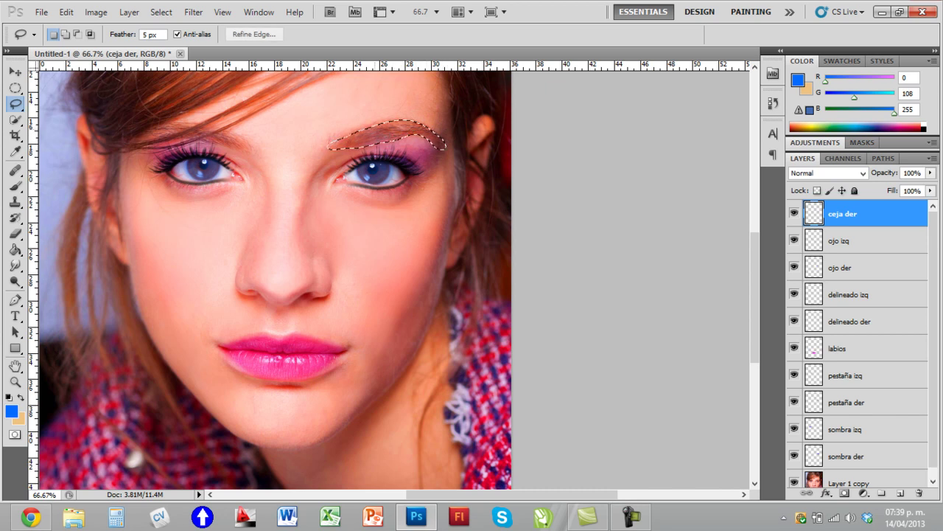
left_click(14, 186)
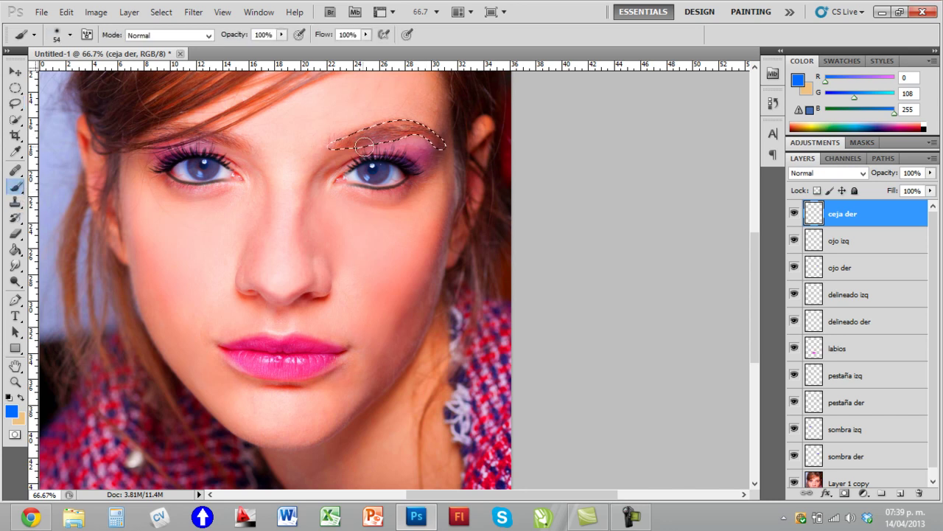
Step: Repaint the eyebrow with dark brown from the hair, set Soft Light blending, and deselect
key("ctrl+z")
left_click(476, 87, "alt")
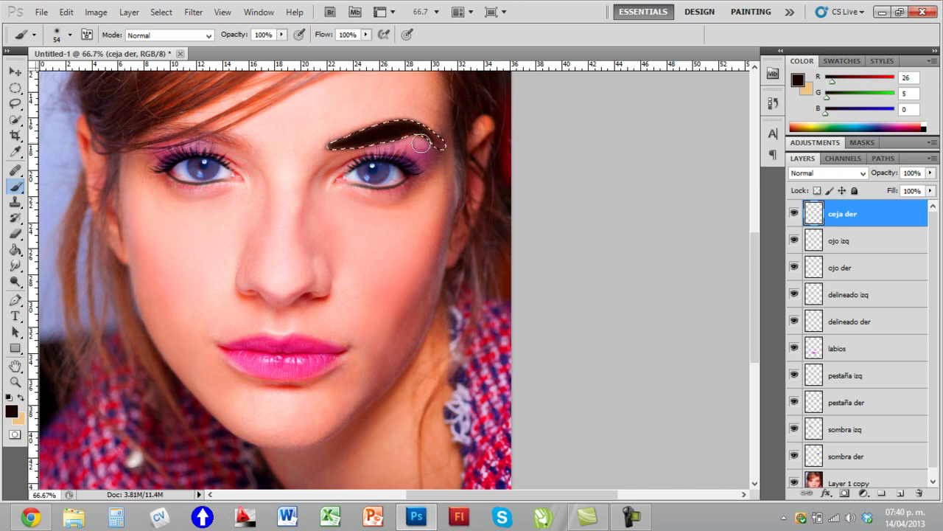
left_click(859, 177)
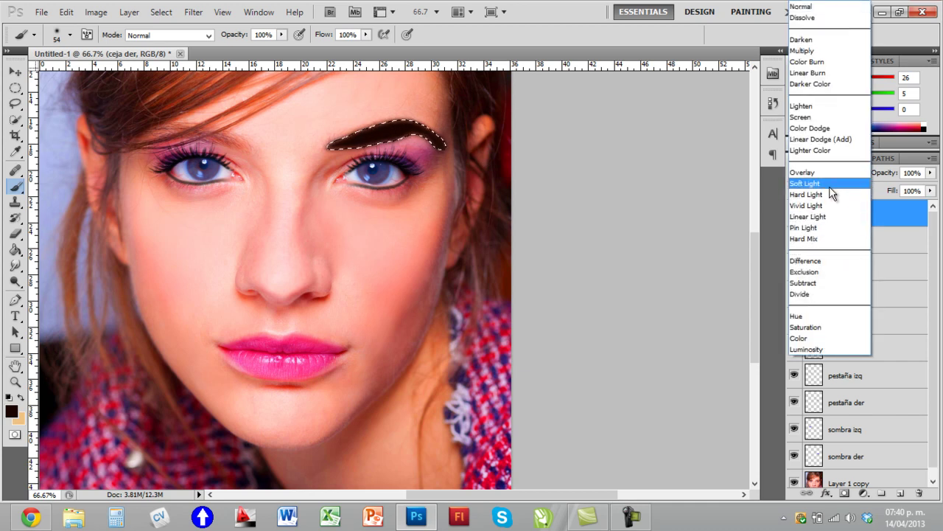
left_click(831, 184)
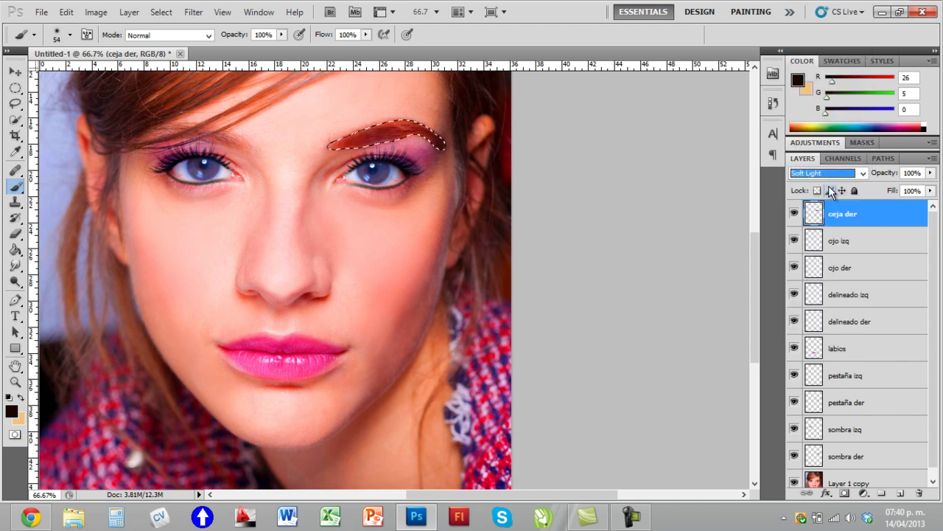
left_click(14, 88)
left_click(148, 101)
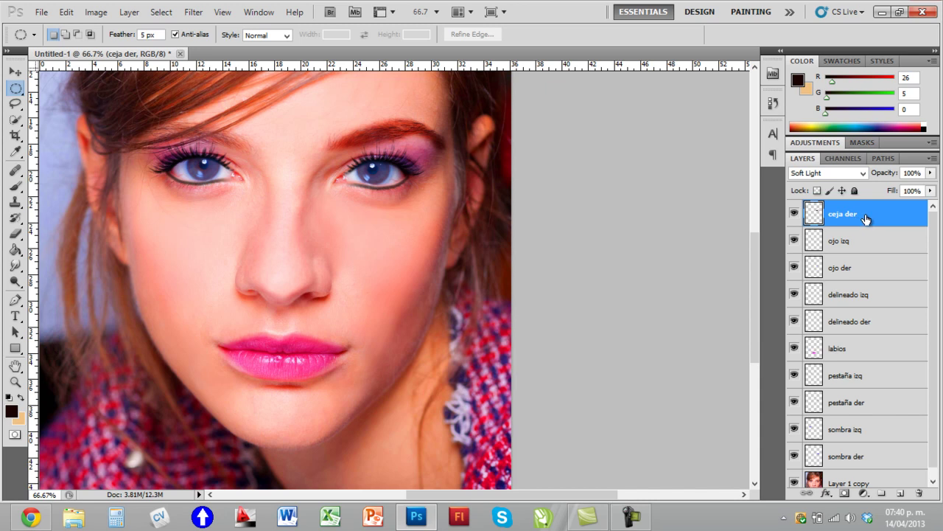
Step: Soften ceja der with Gaussian Blur and duplicate it as 'ceja izq'
left_click(193, 12)
left_click(211, 28)
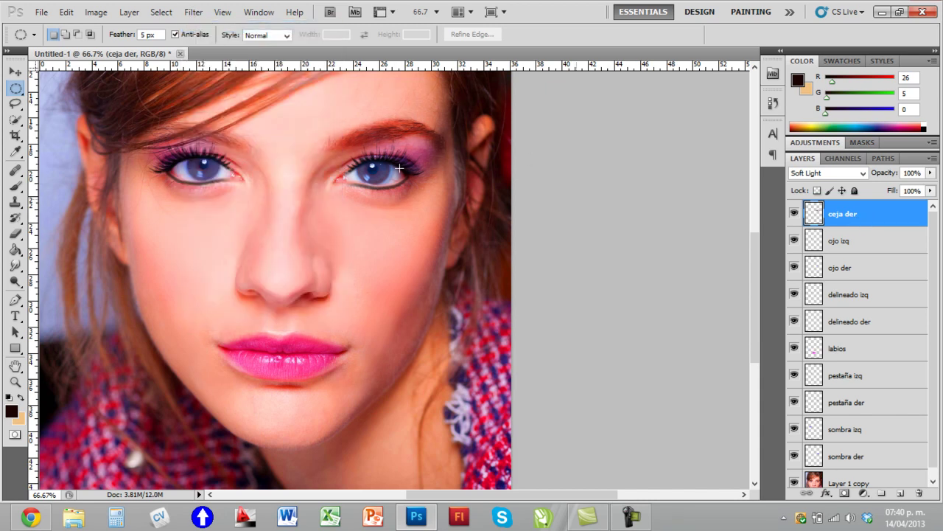
right_click(865, 215)
left_click(803, 236)
left_click_drag(436, 172, 401, 178)
type("izq")
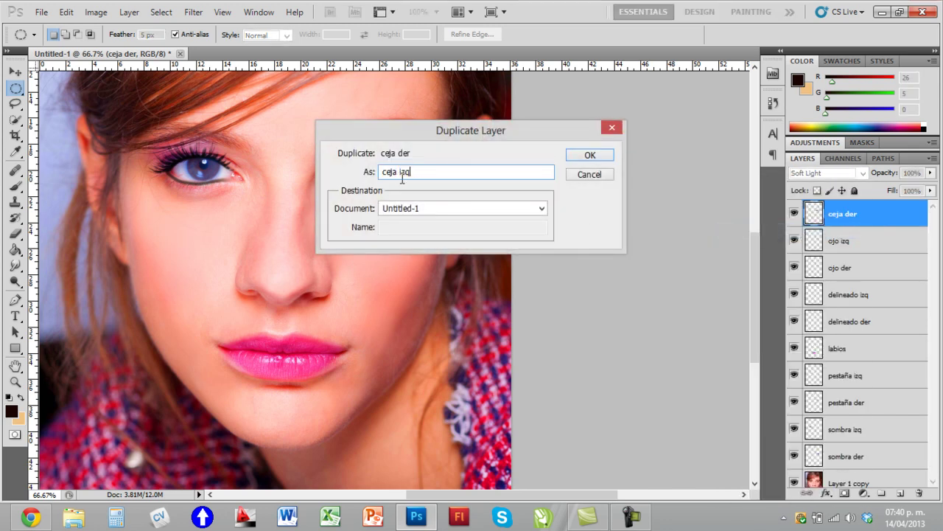
left_click(582, 156)
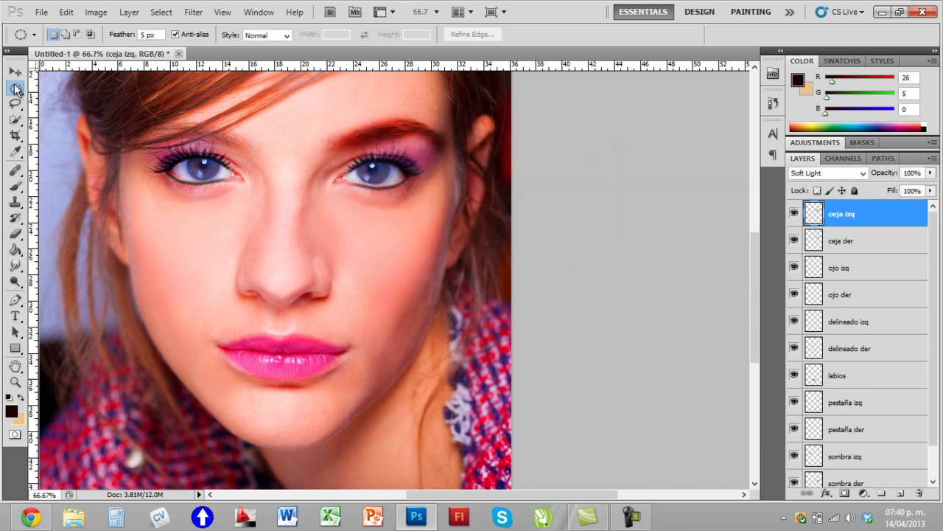
Step: Move ceja izq over the left eyebrow and flip it horizontally
left_click(15, 71)
left_click_drag(375, 136, 215, 230)
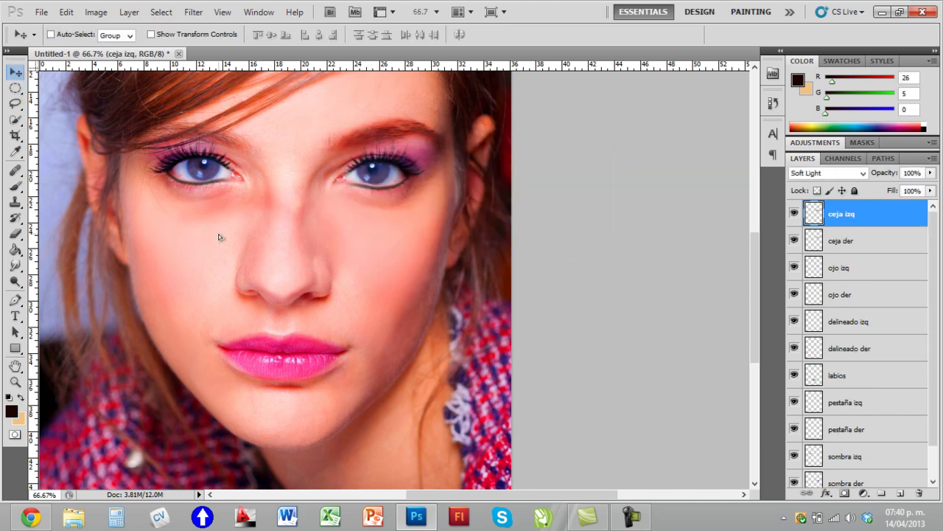
key("ctrl+t")
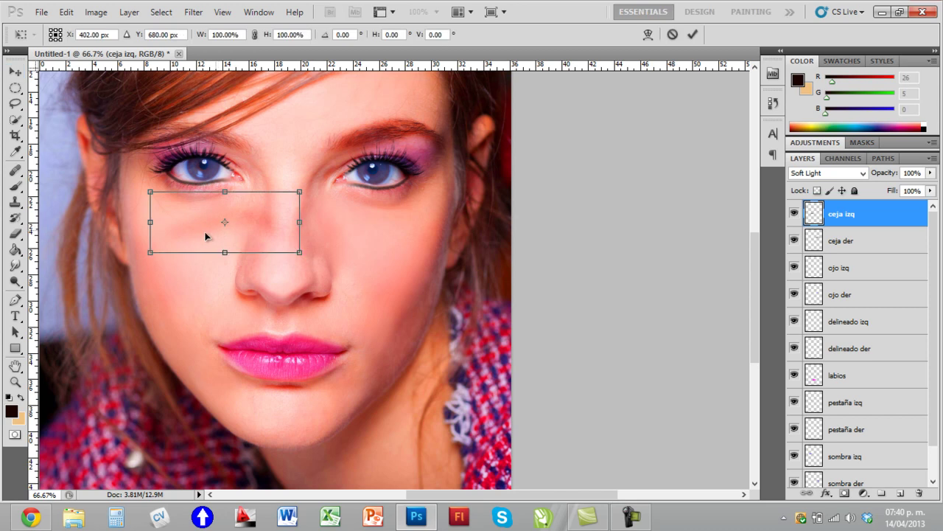
mouse_move(152, 222)
left_mouse_down()
mouse_move(428, 222)
mouse_move(223, 141)
left_mouse_up()
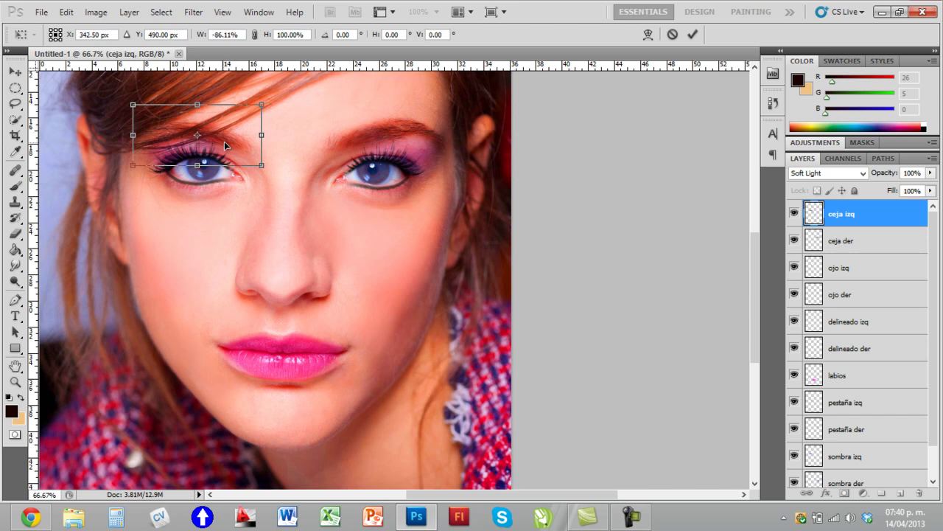
key("Return")
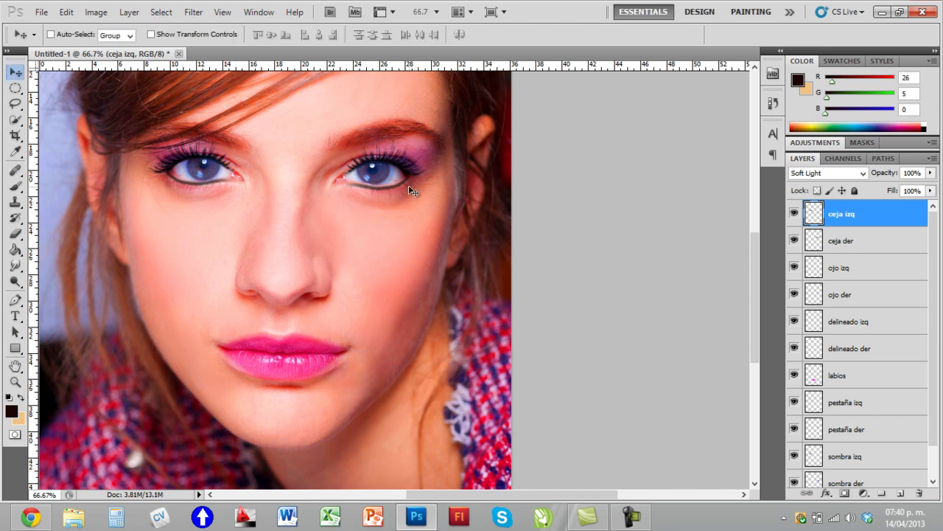
left_click_drag(147, 52, 286, 97)
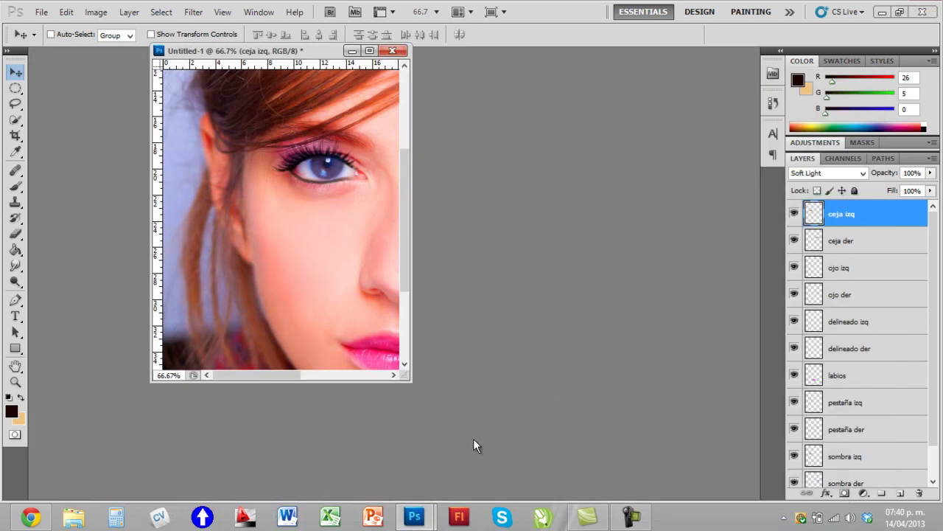
Step: Widen the canvas to 70 cm in Canvas Size
left_click_drag(413, 384, 634, 449)
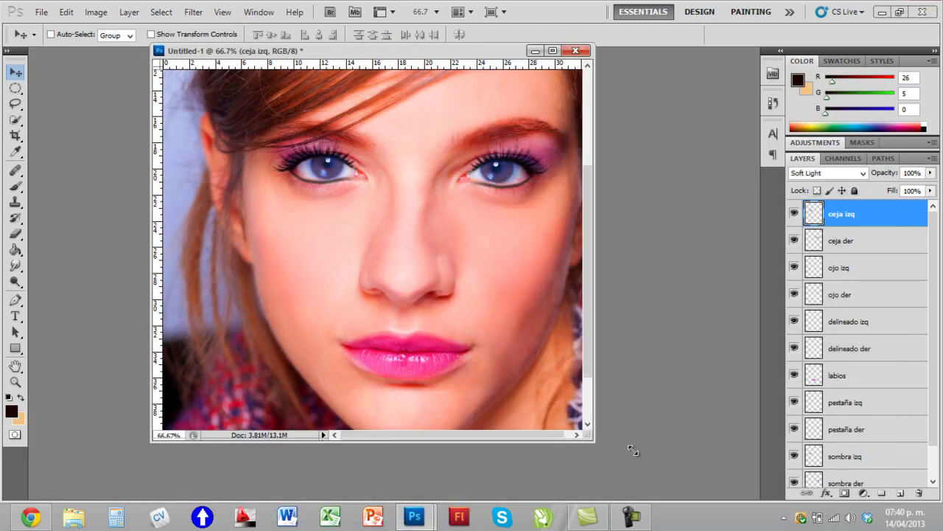
key("ctrl+minus")
key("ctrl+minus")
key("ctrl+minus")
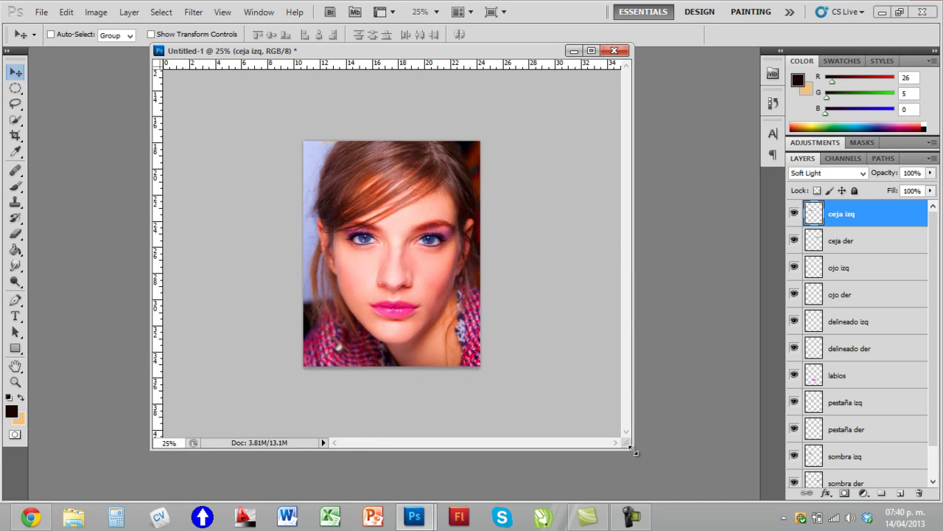
left_click(97, 13)
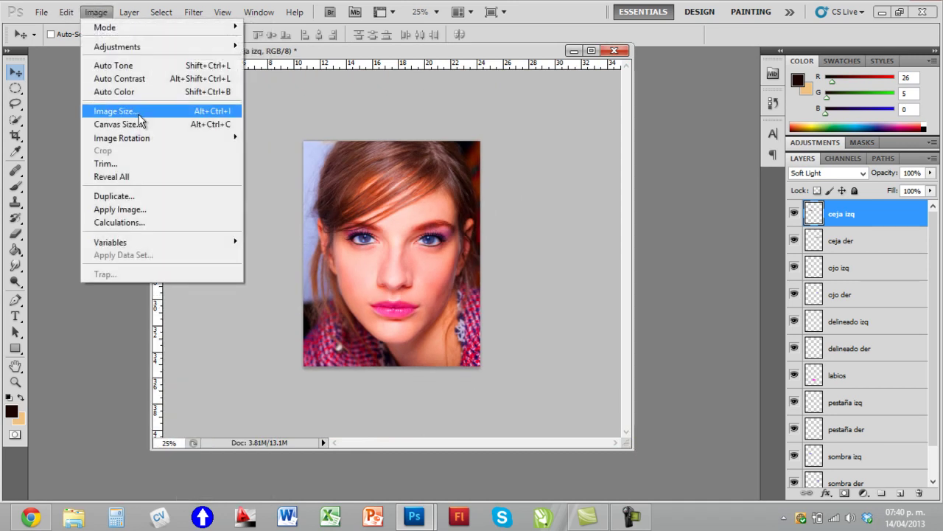
left_click(139, 131)
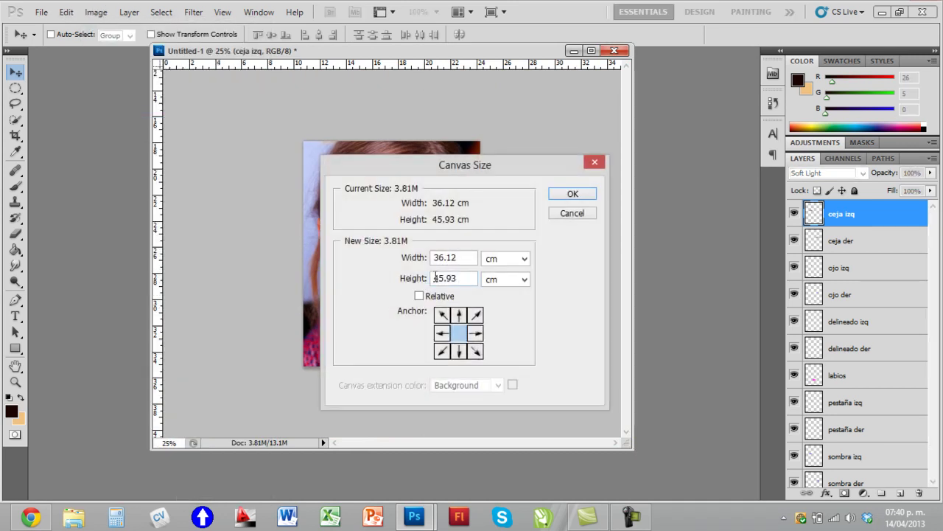
left_click(401, 257)
type("70")
left_click(569, 193)
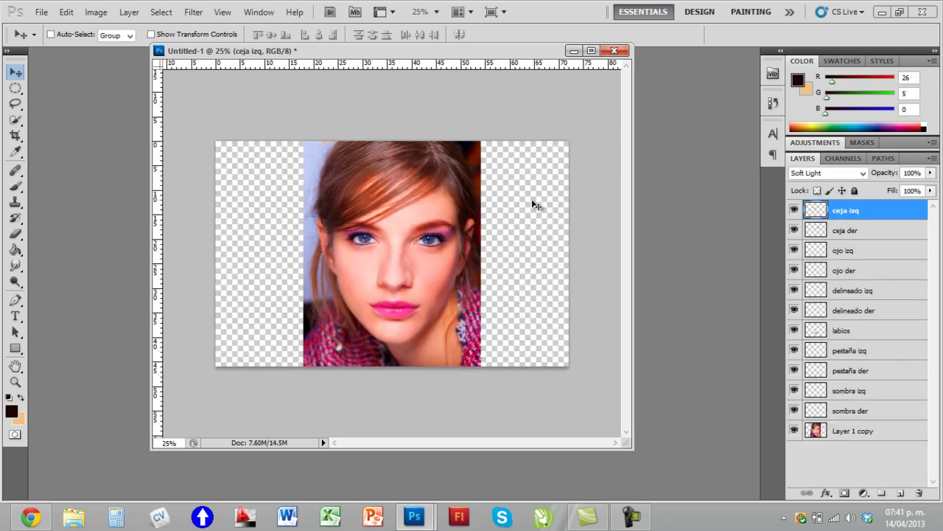
Step: Shift all made-up layers right and paste the original photo from Chrome as a new layer
left_click(876, 435, "shift")
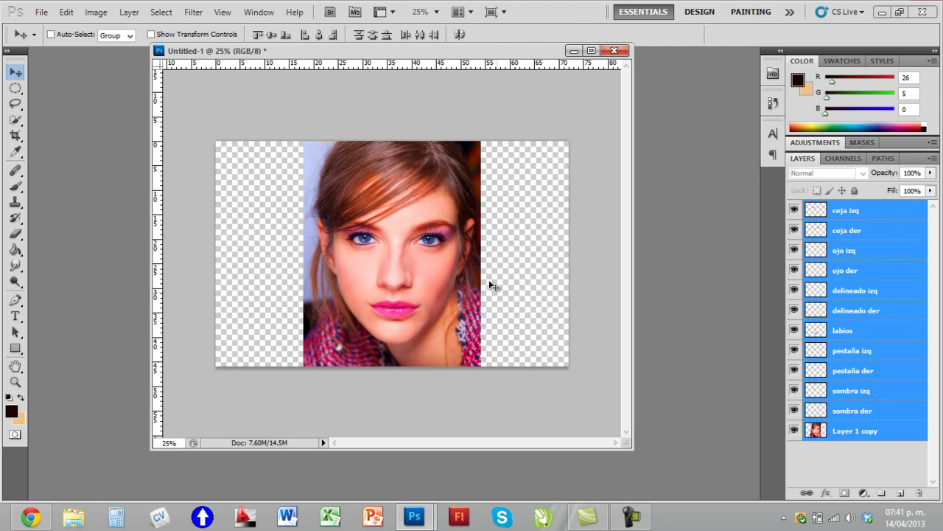
left_click_drag(435, 214, 524, 215)
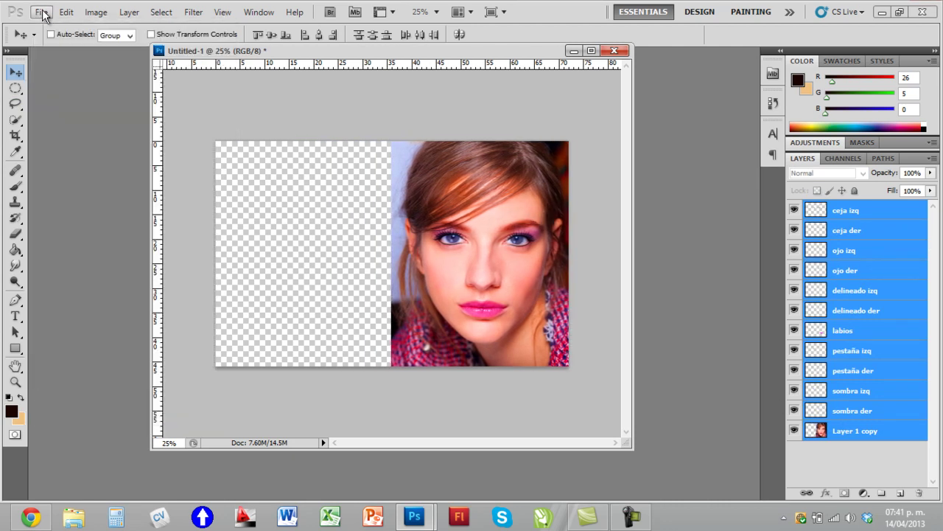
left_click(30, 517)
right_click(368, 236)
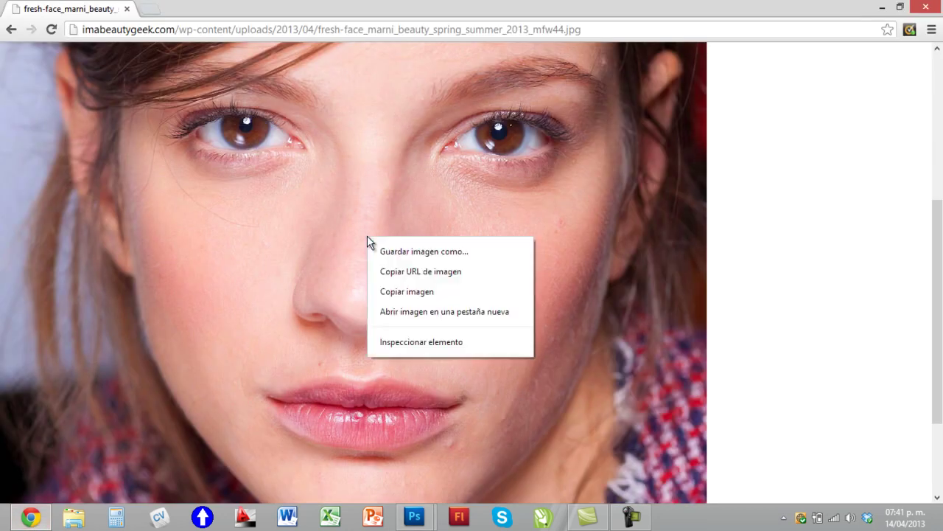
left_click(395, 294)
mouse_move(414, 517)
left_click(430, 477)
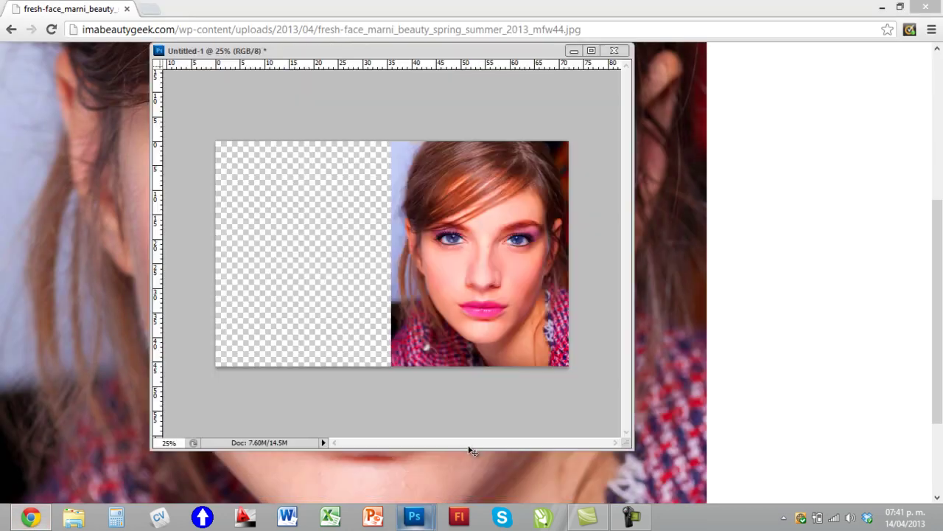
key("ctrl+v")
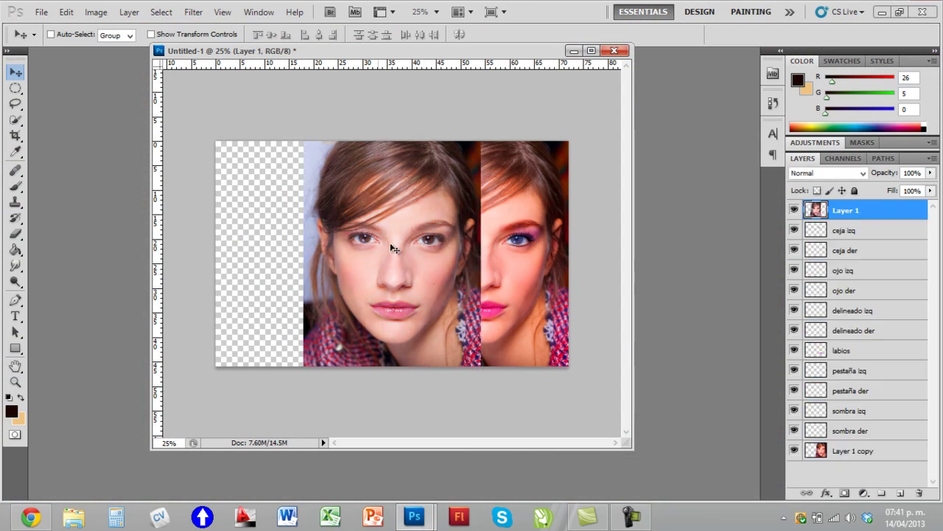
Step: Move the original photo into the left half and view both portraits at 50% zoom
left_click_drag(323, 236, 234, 237)
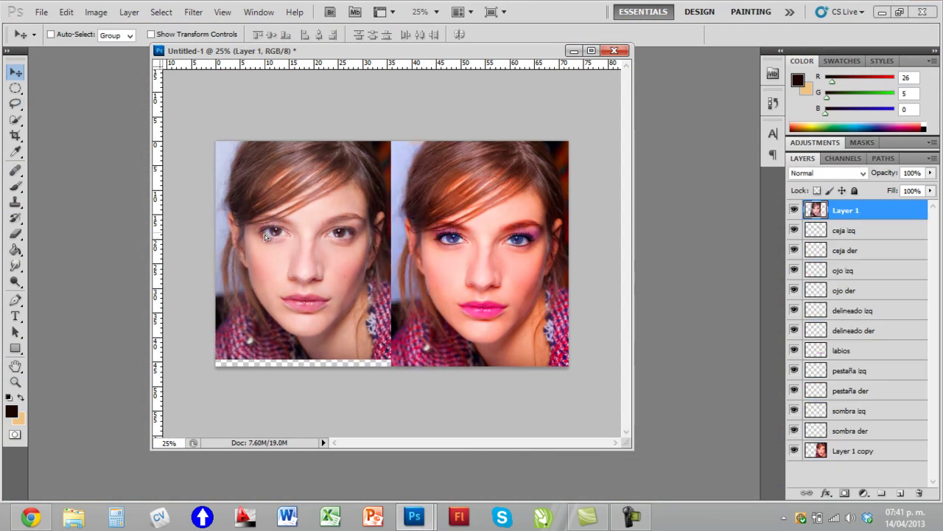
left_click(16, 381)
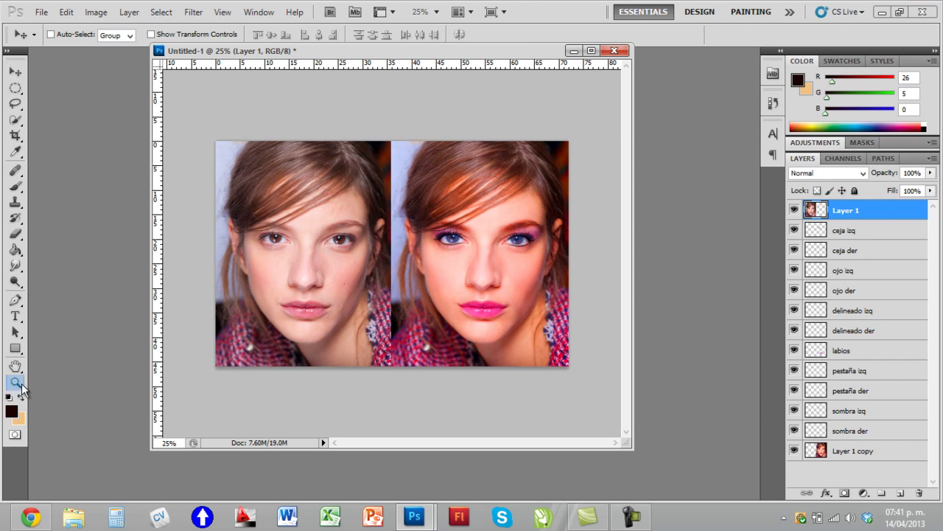
left_click(377, 225)
left_click(591, 51)
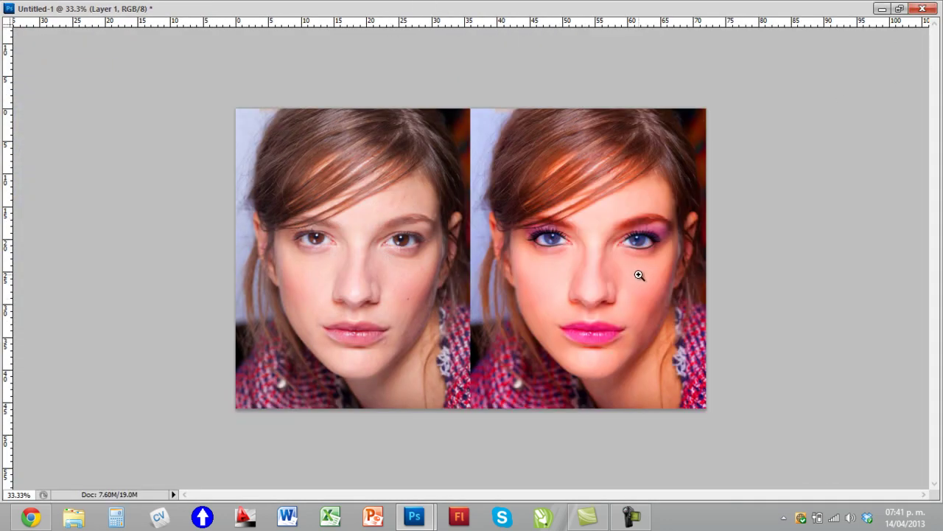
left_click(639, 275)
left_click(900, 9)
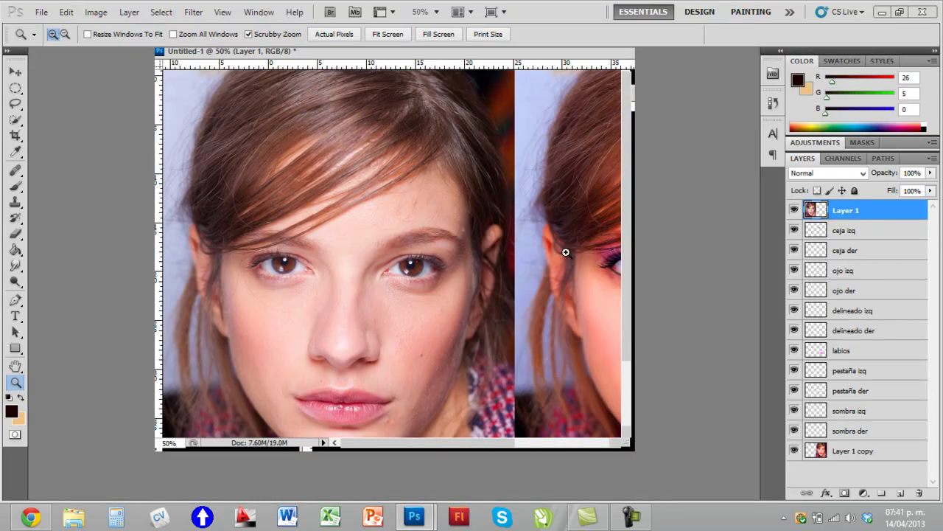
left_click_drag(632, 185, 756, 182)
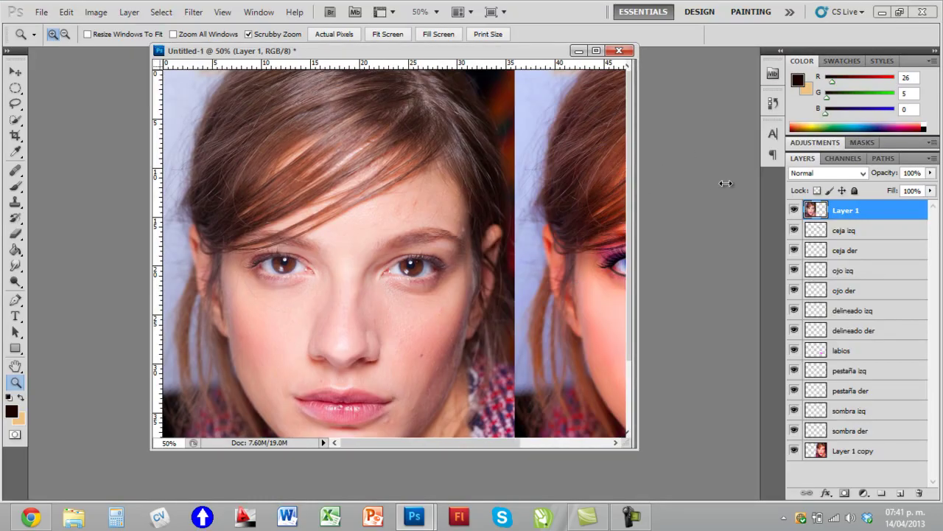
left_click_drag(619, 50, 485, 61)
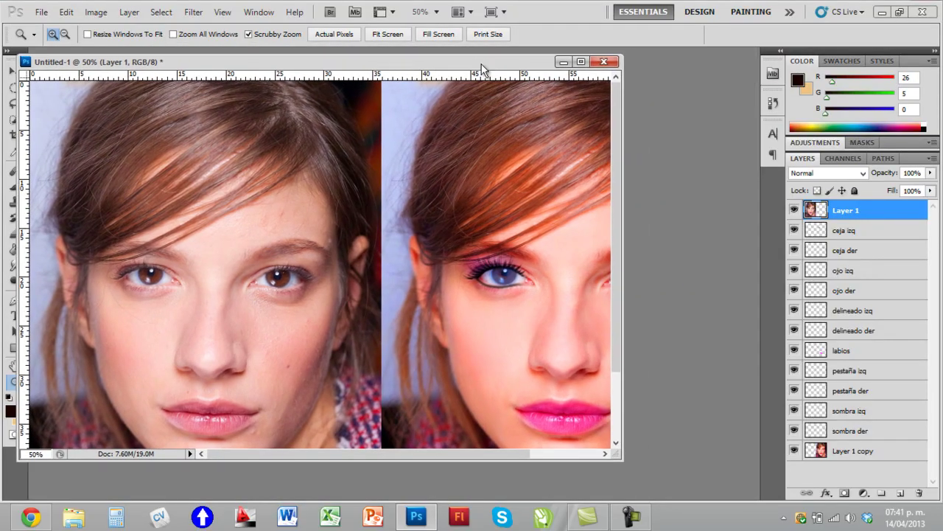
left_click_drag(623, 207, 732, 207)
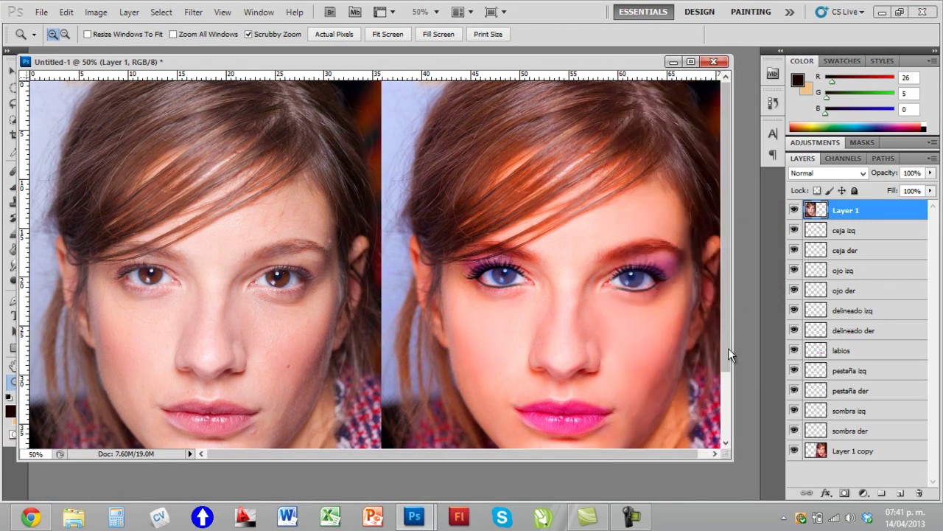
left_click_drag(728, 348, 728, 367)
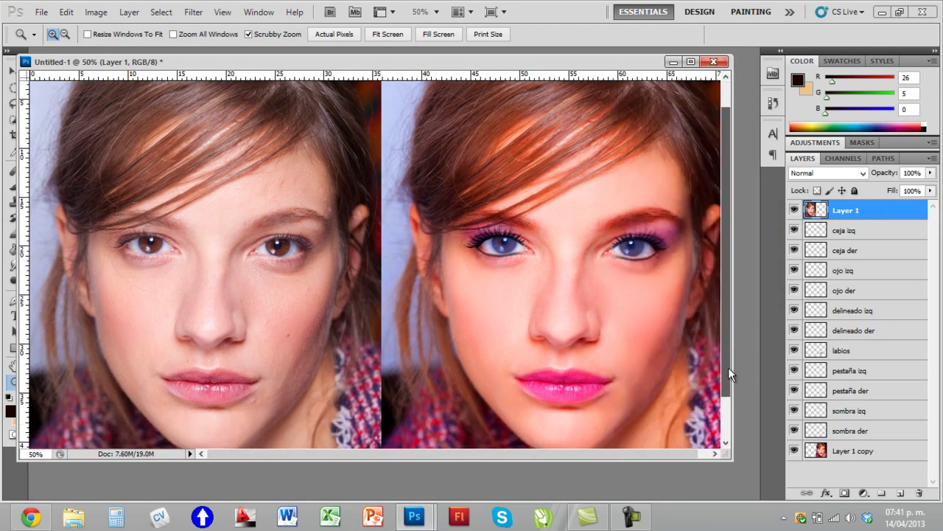
Step: Lower the Fill of eye colour layers ojo izq to about 17% and ojo der to about 24%
left_click(877, 233)
left_click(860, 274)
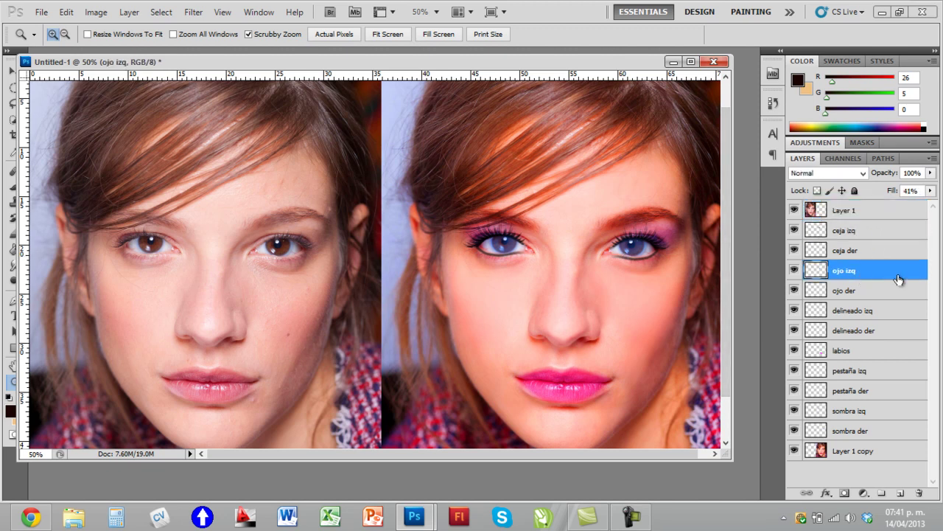
left_click(930, 191)
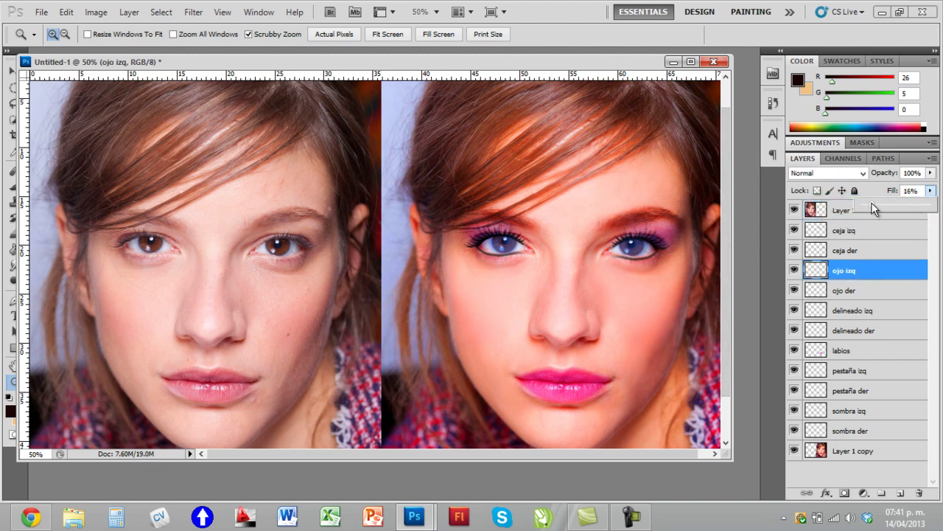
left_click_drag(868, 206, 874, 206)
left_click(869, 292)
left_click(930, 191)
left_click_drag(873, 205, 877, 205)
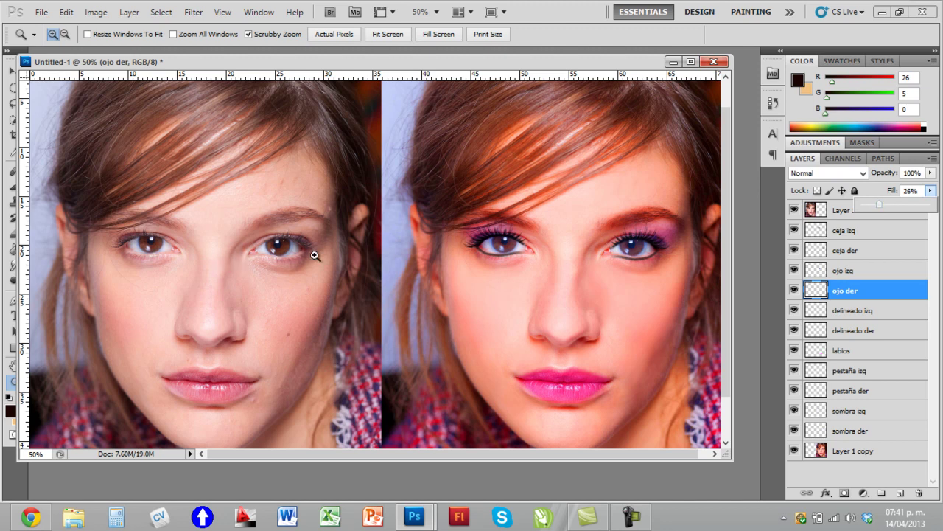
left_click(862, 317)
Step: Reduce the eyeliner Fill: delineado izq to 32% and delineado der to 37%
left_click(862, 315)
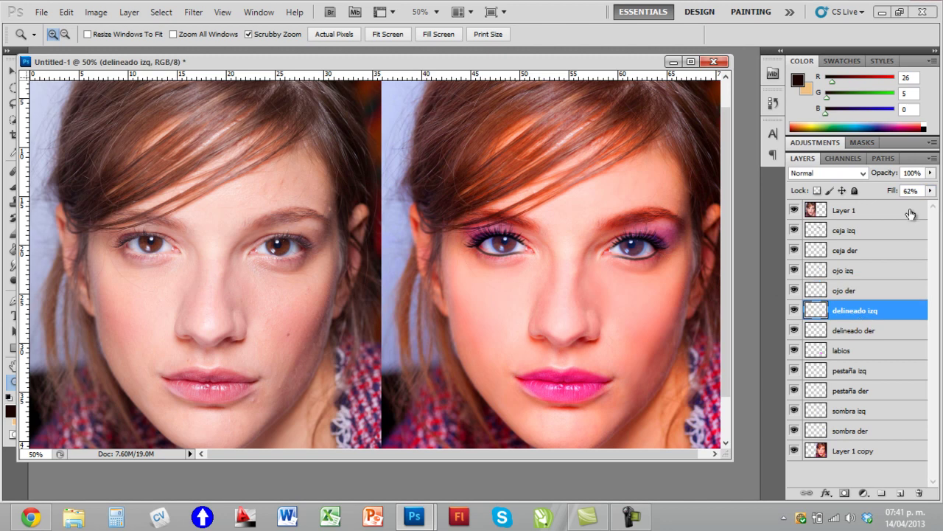
left_click(930, 190)
left_click_drag(907, 202, 886, 211)
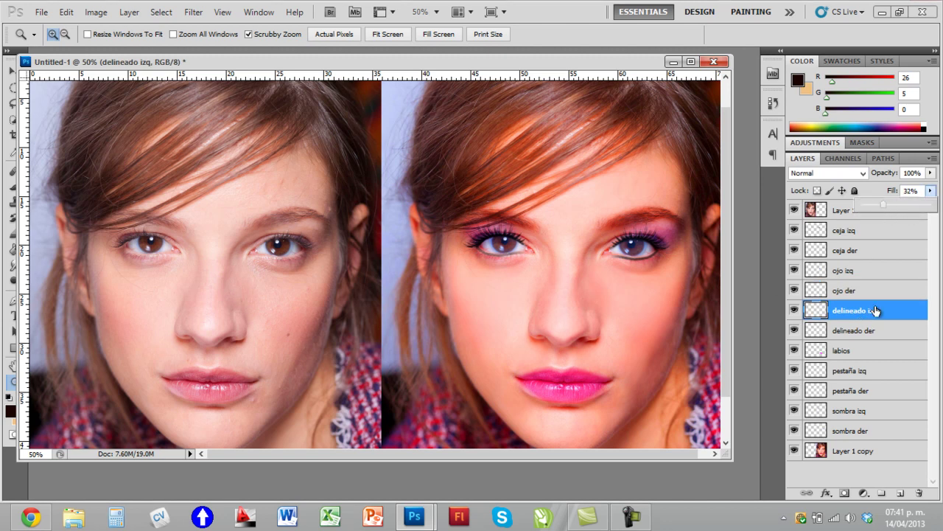
left_click(873, 330)
left_click(930, 191)
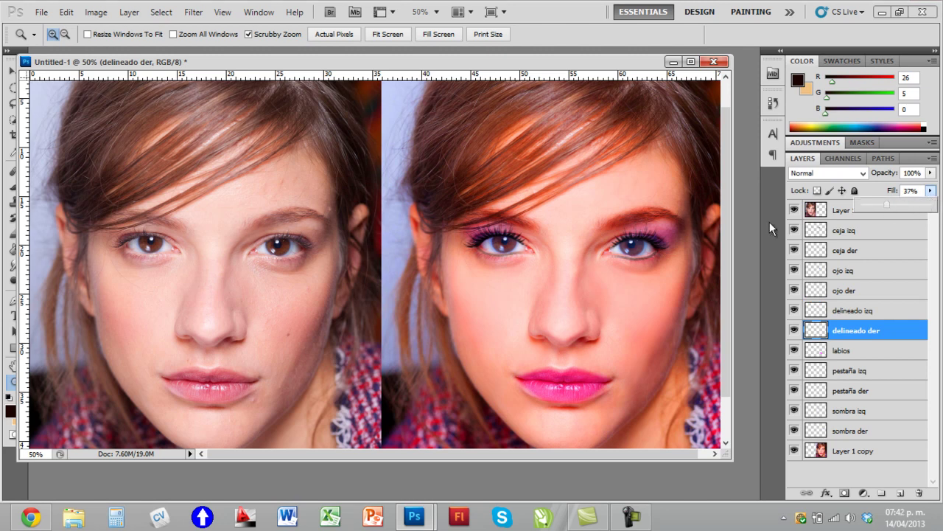
scroll(601, 331, "down", 1)
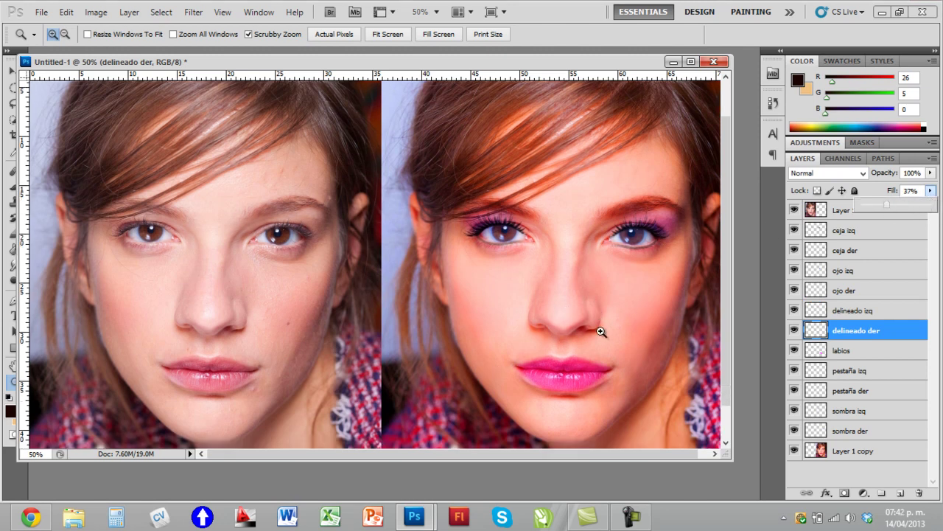